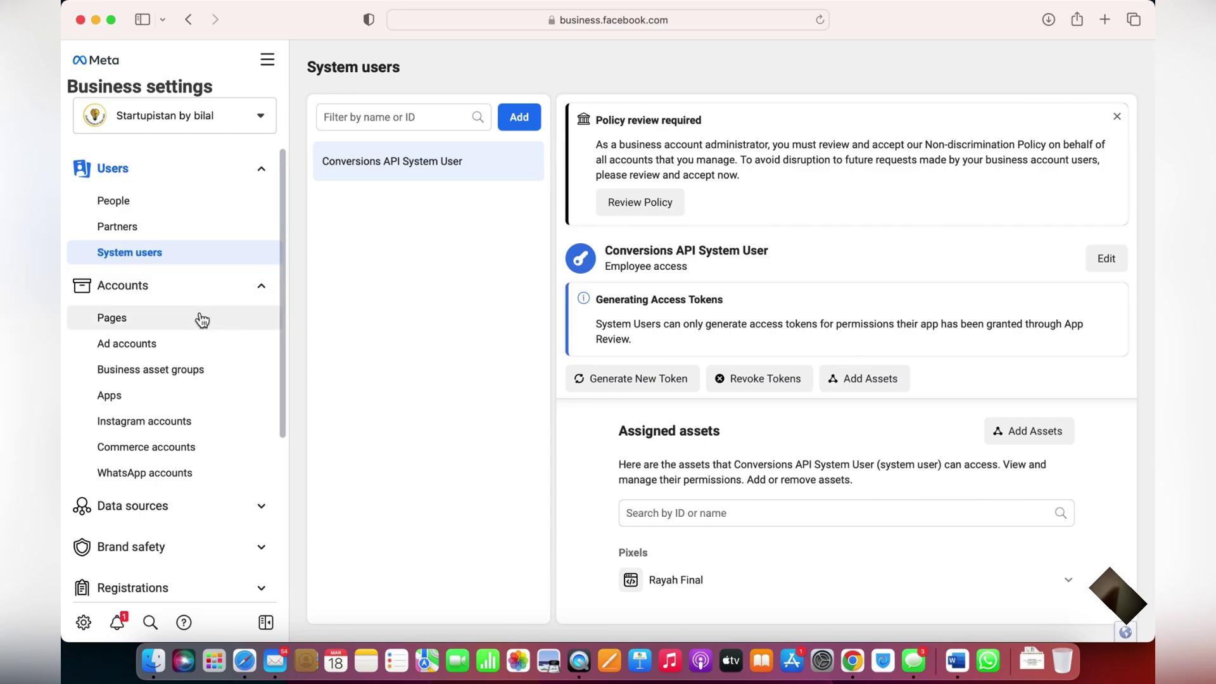
Reload Business Settings from the sidebar gear icon to return to the People list
scroll(209, 320, down, 3)
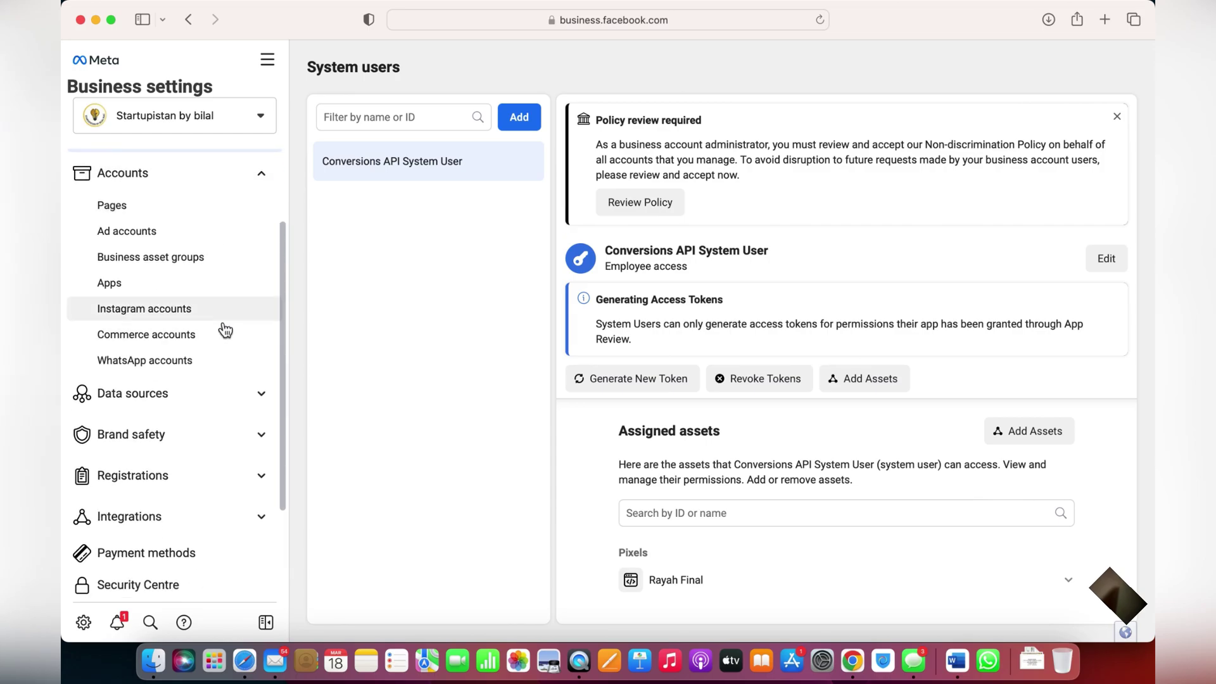
scroll(219, 328, up, 4)
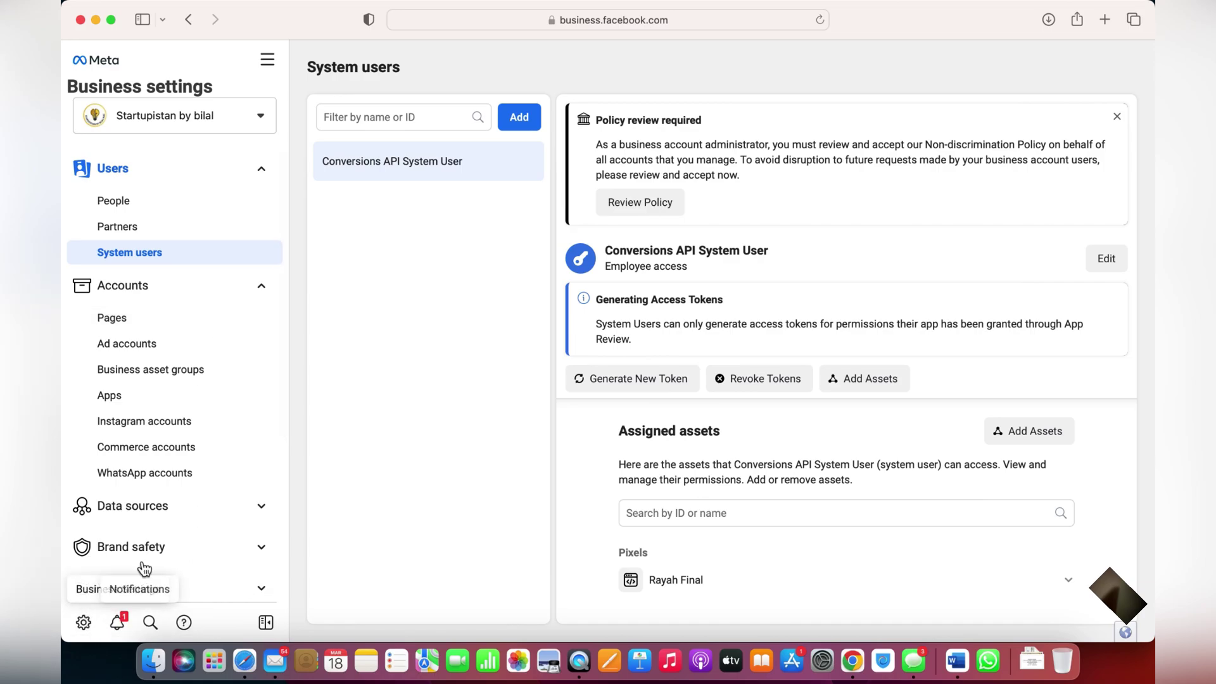
click(83, 622)
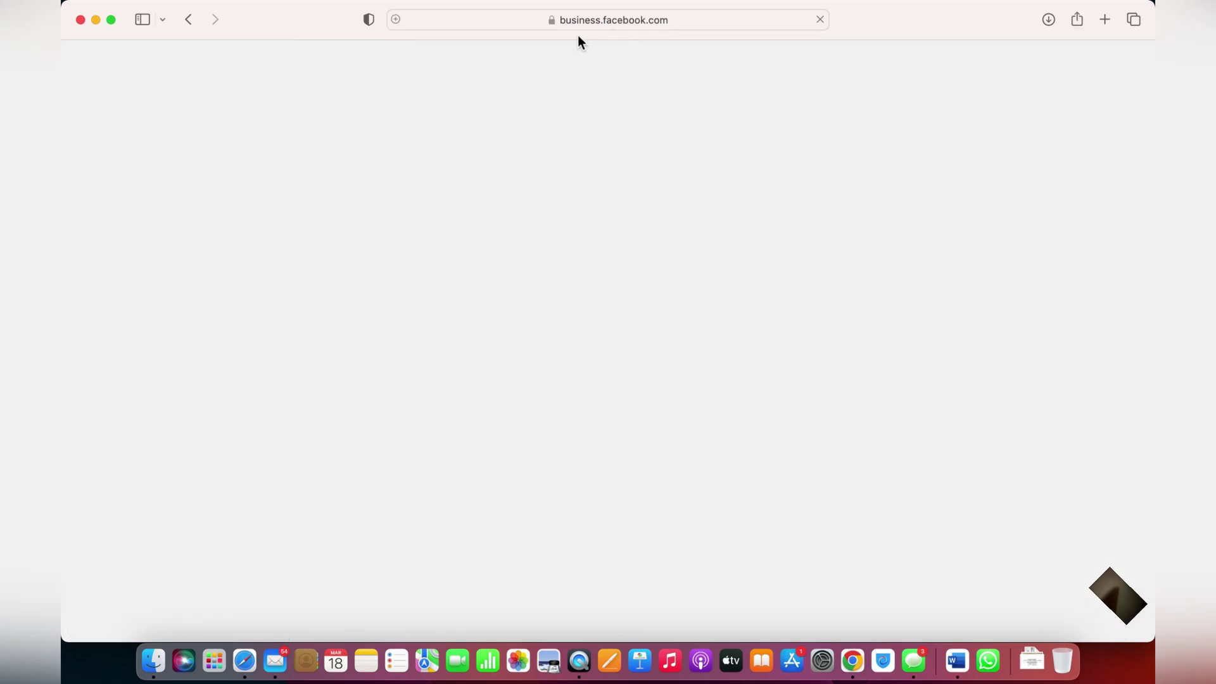
Open Data sources > Catalogues and show the Add catalogue options
scroll(270, 434, down, 5)
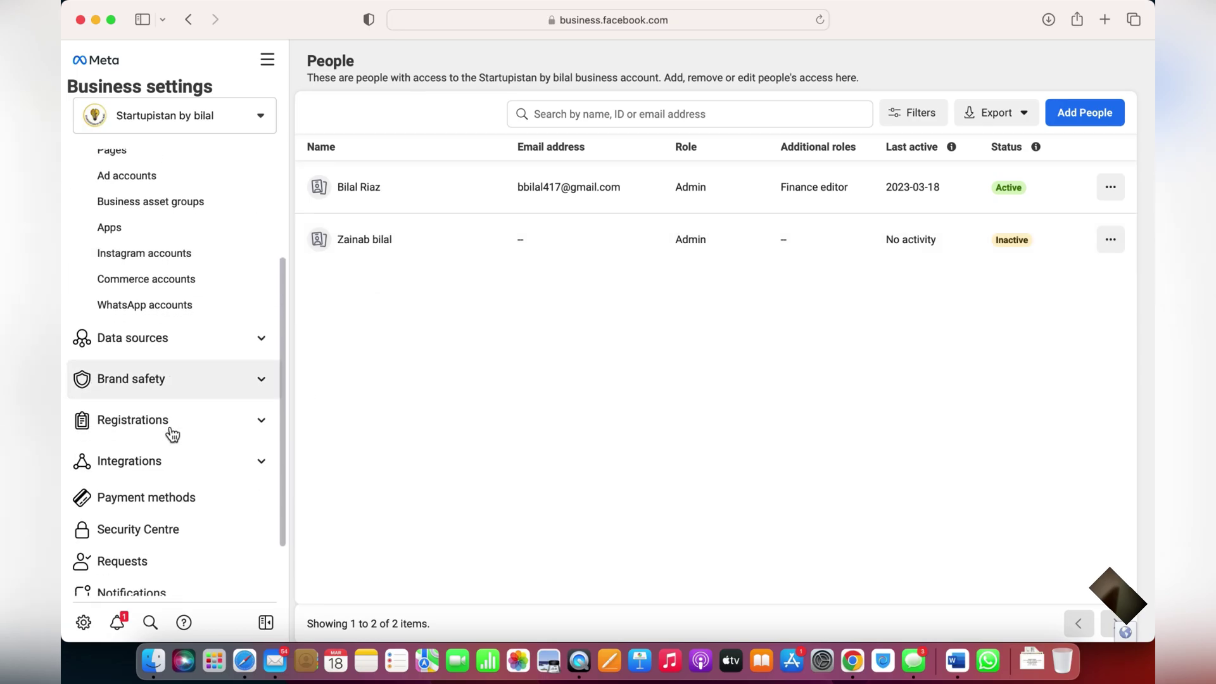
click(160, 341)
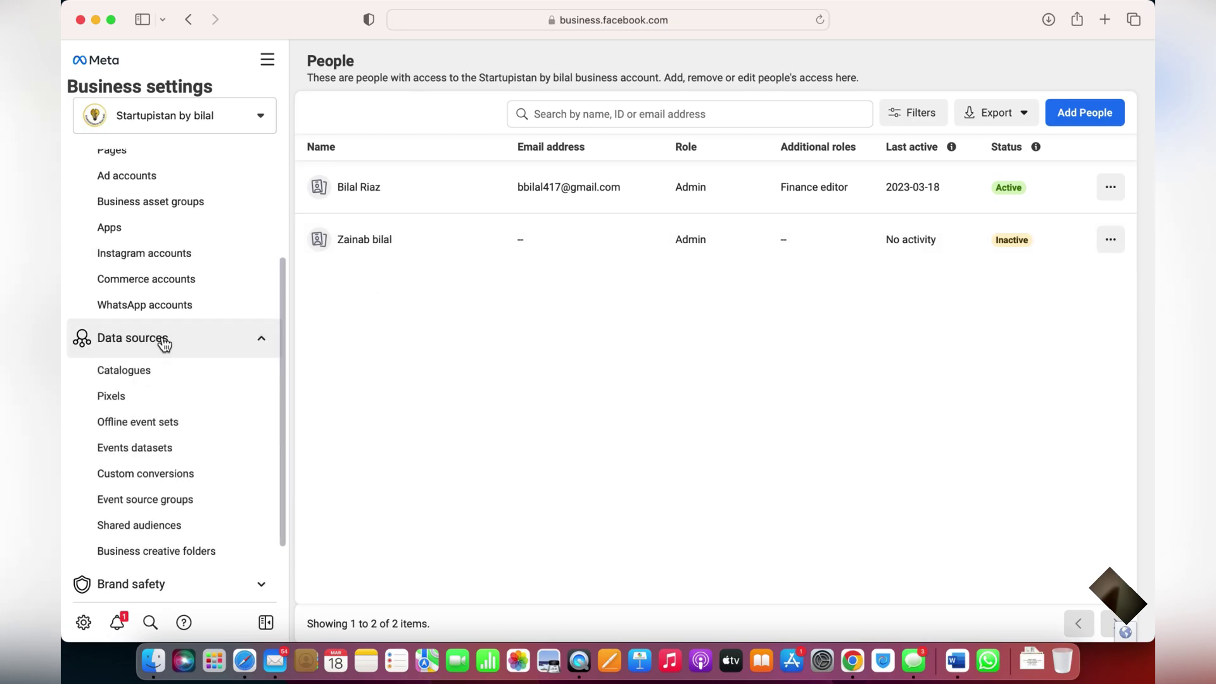
click(150, 385)
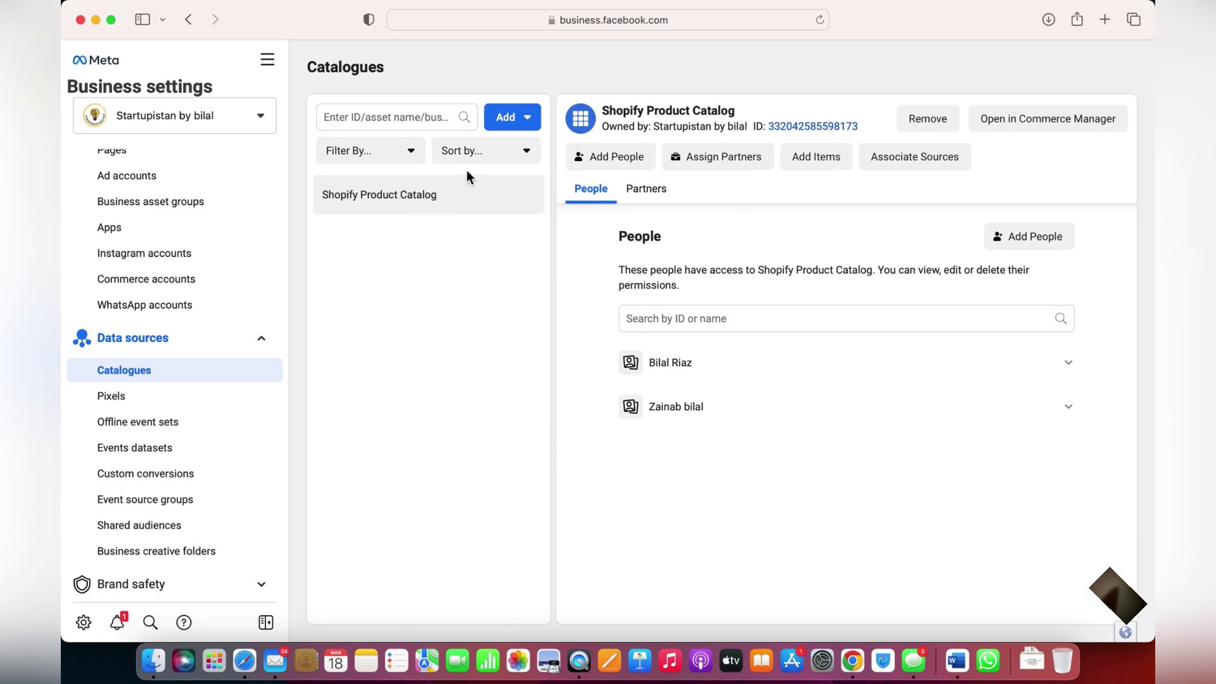
click(518, 129)
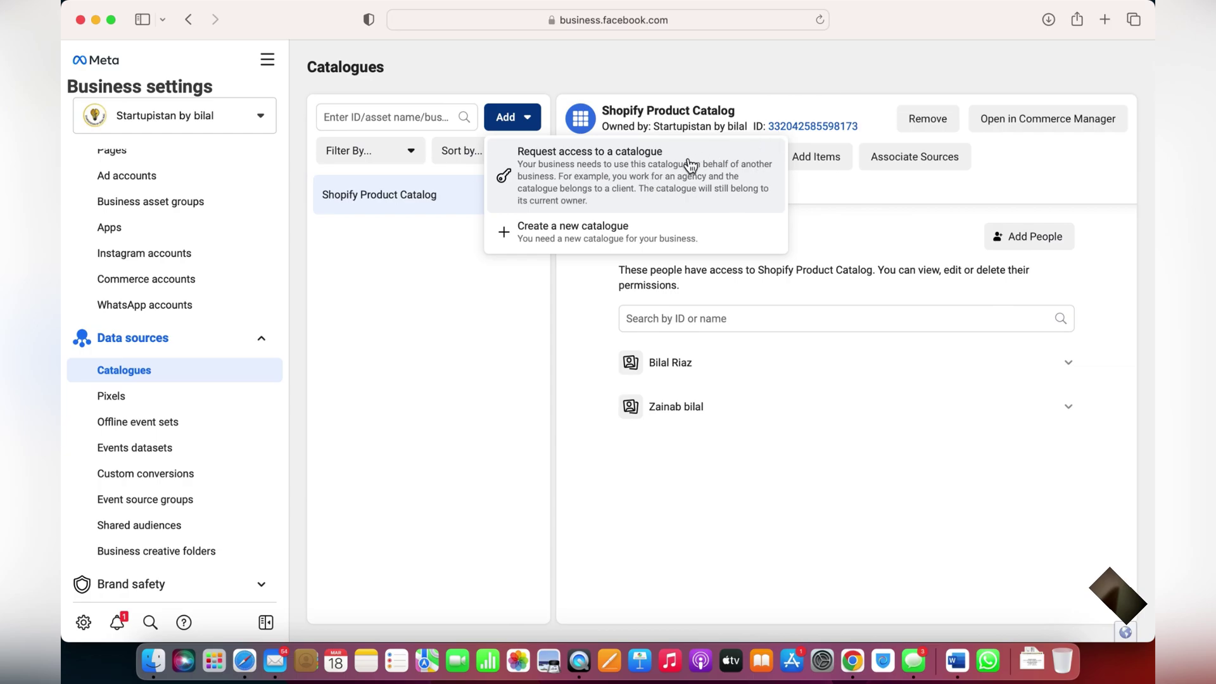
Create a new catalogue named 'Testing 123' with type Products
click(625, 231)
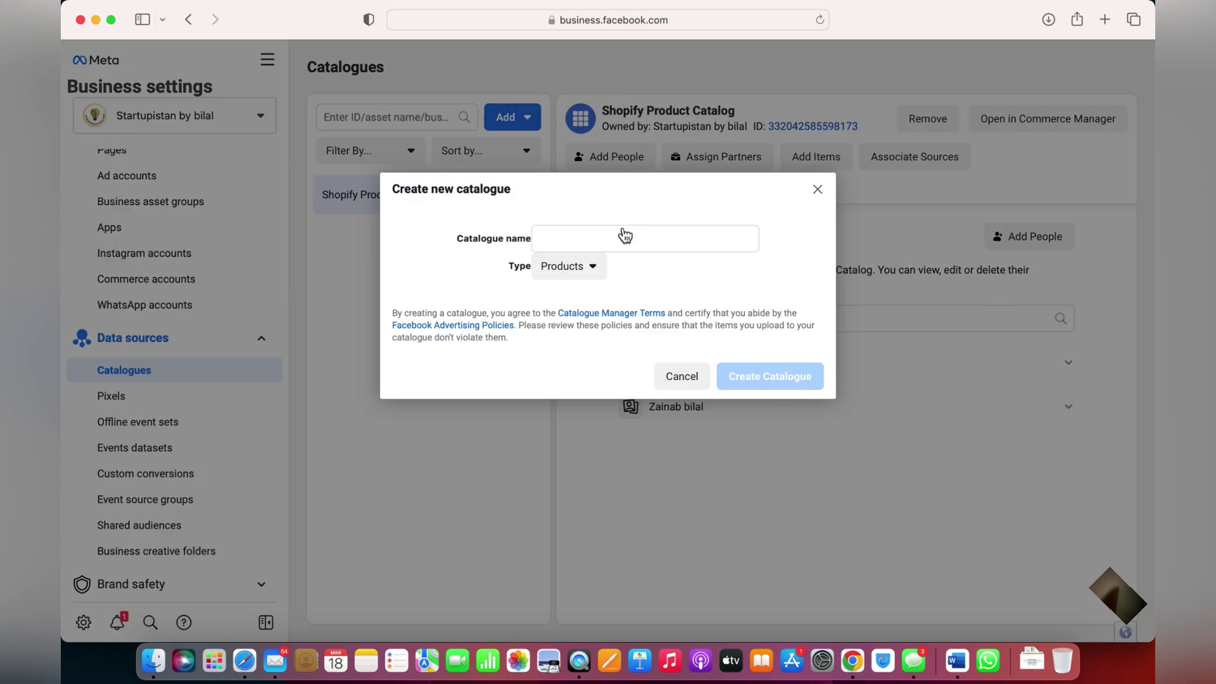
click(612, 239)
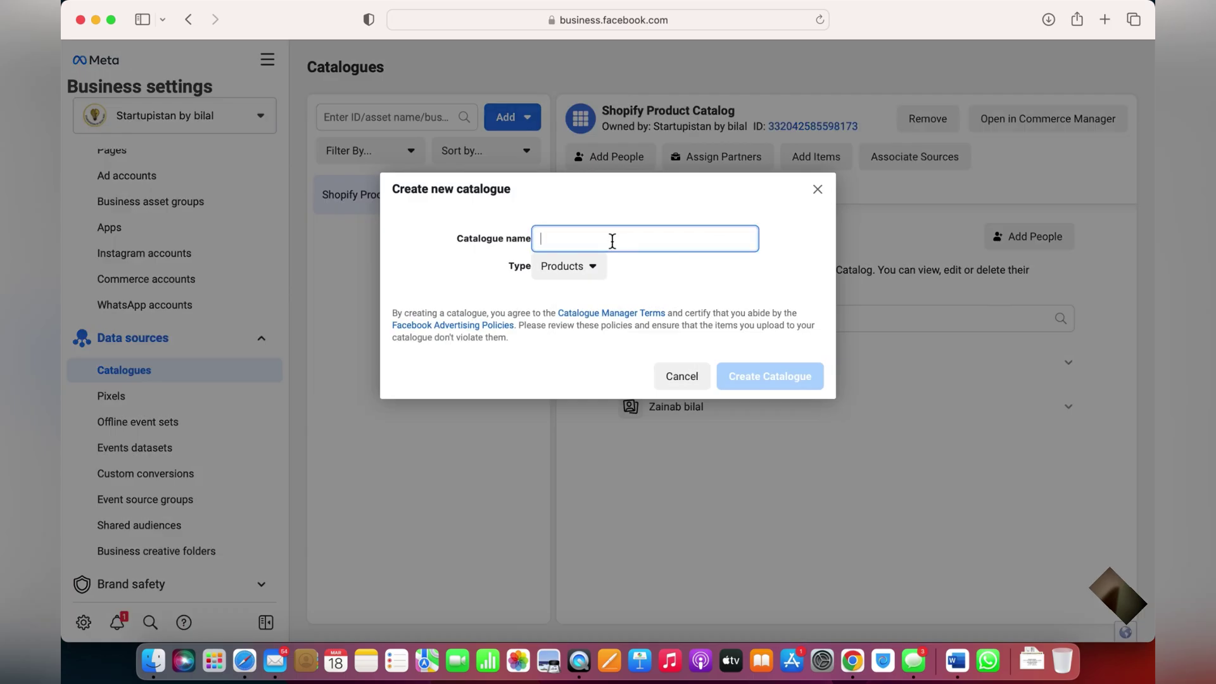
text(Testing)
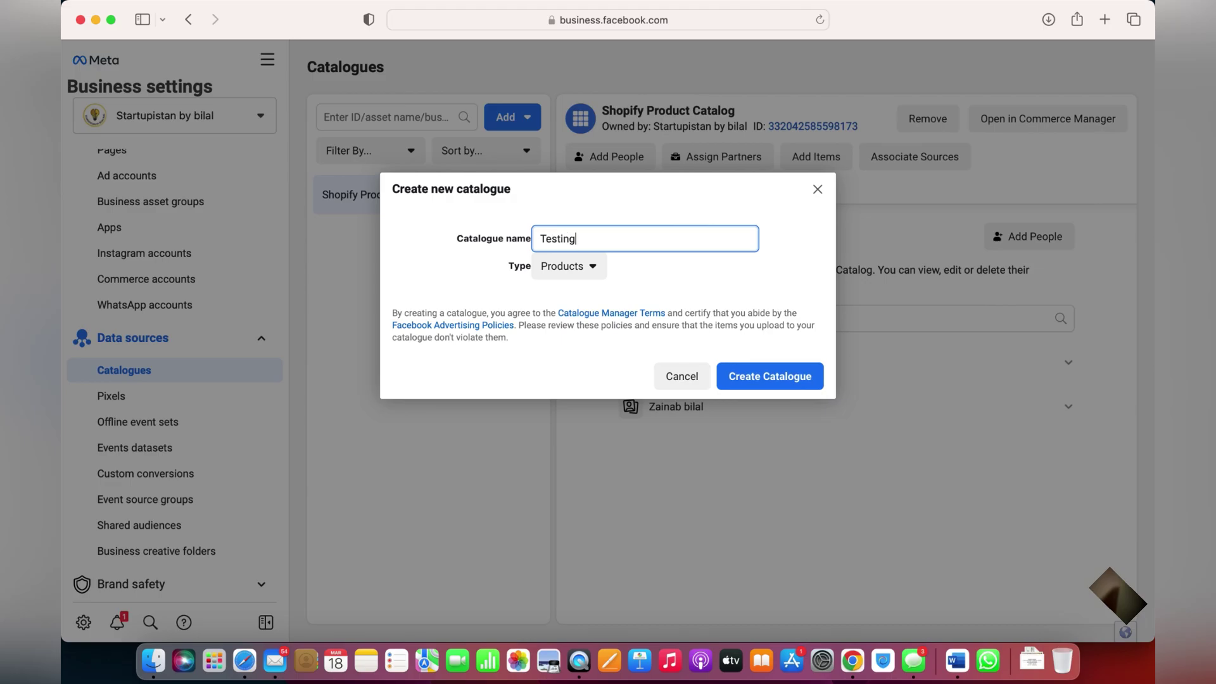
text( 123)
click(592, 267)
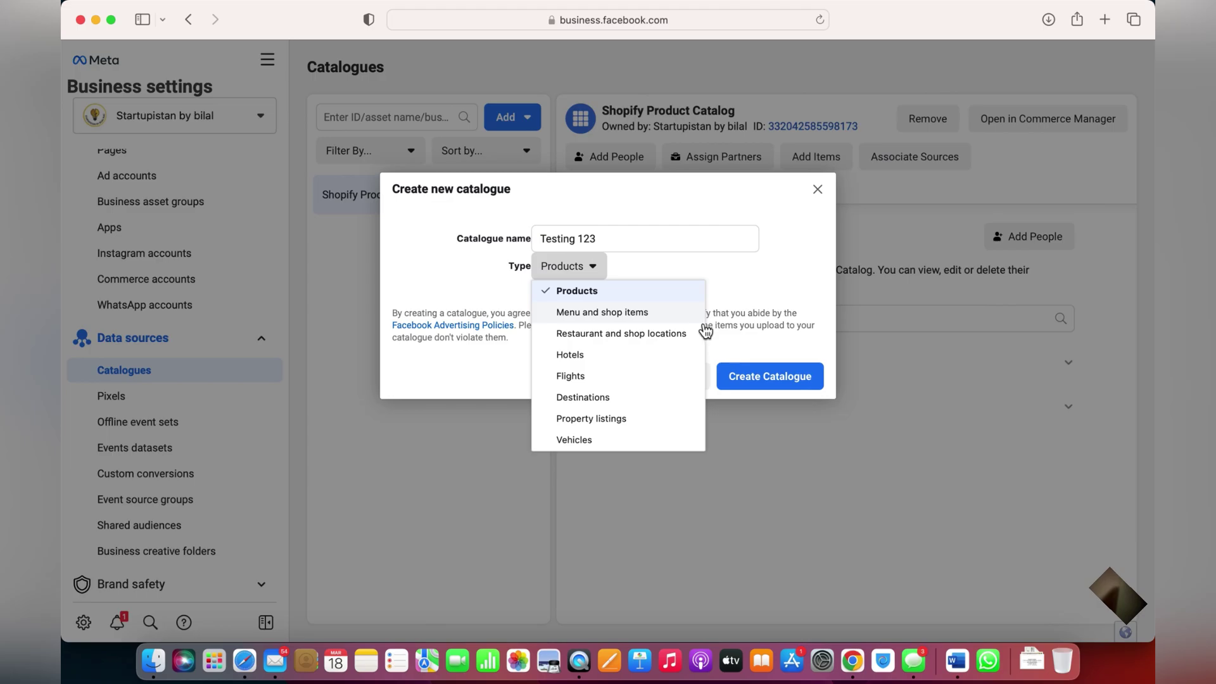
click(641, 297)
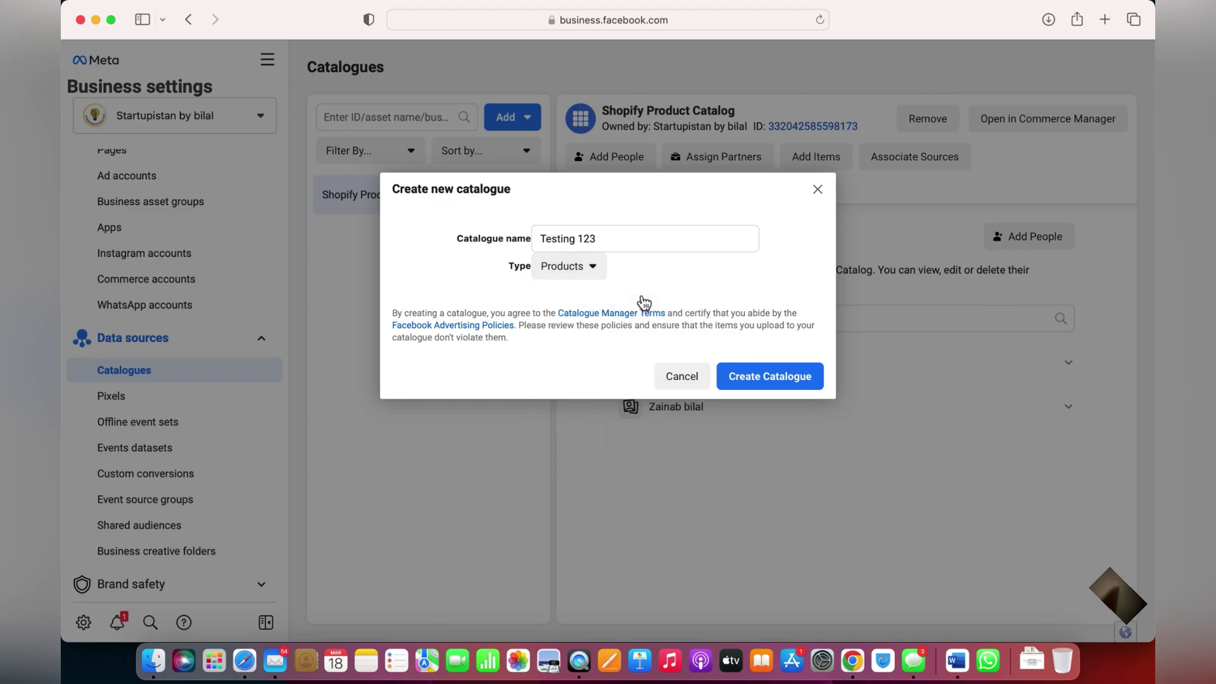
click(767, 384)
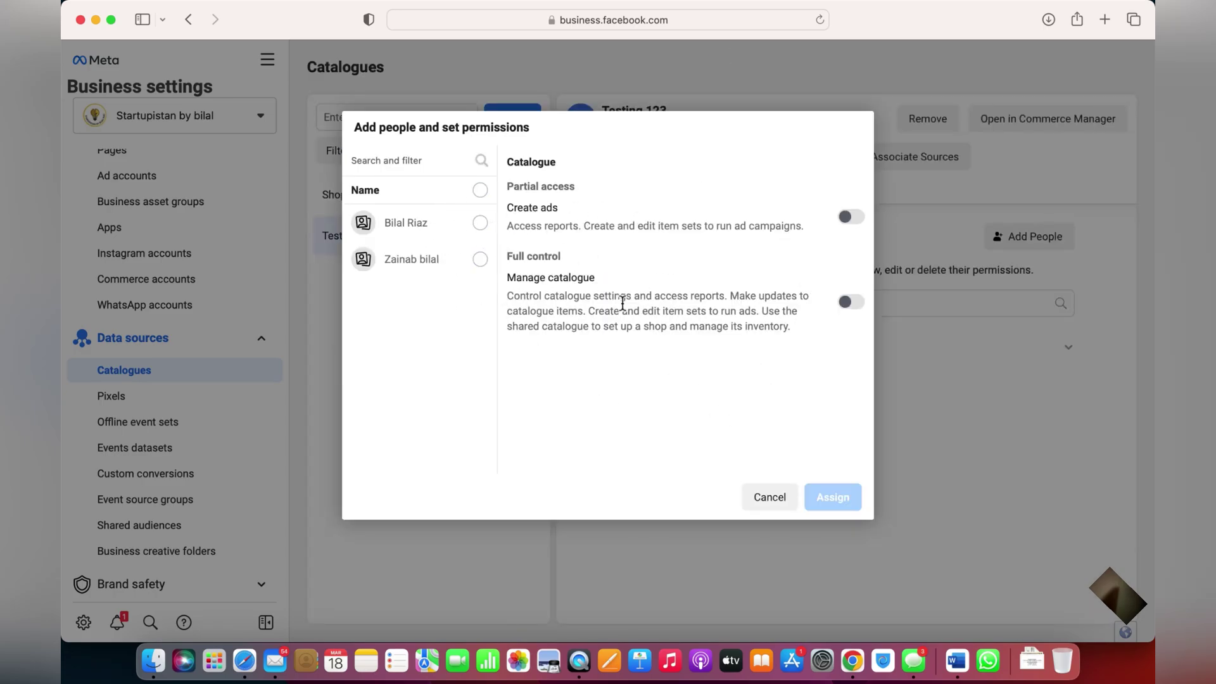
Grant the first listed person Manage catalogue control over Testing 123
click(480, 223)
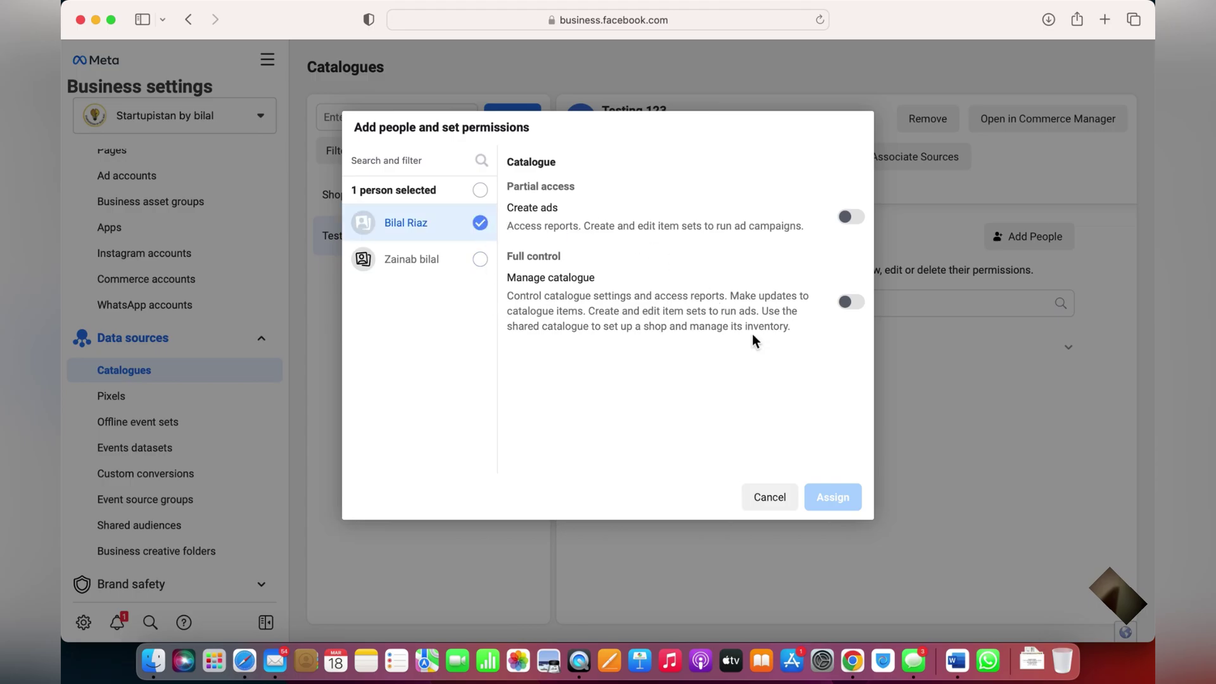
click(852, 304)
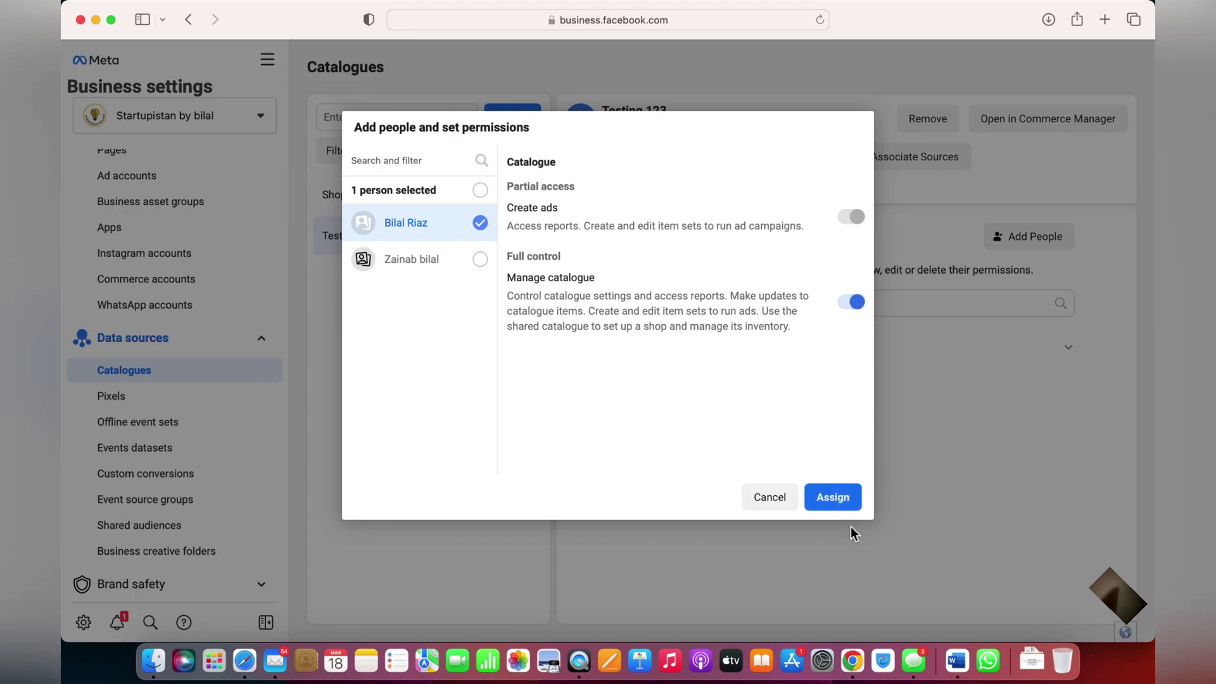
click(833, 497)
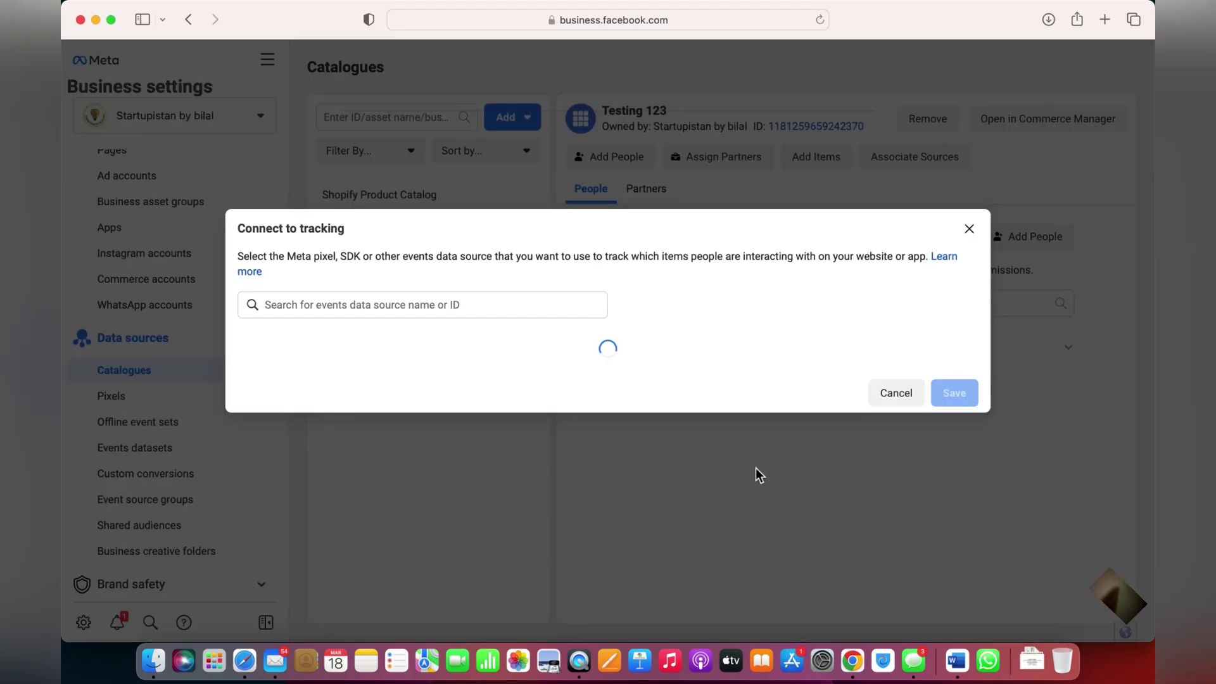
Switch on the Rayah Final pixel connection for catalogue tracking
click(736, 459)
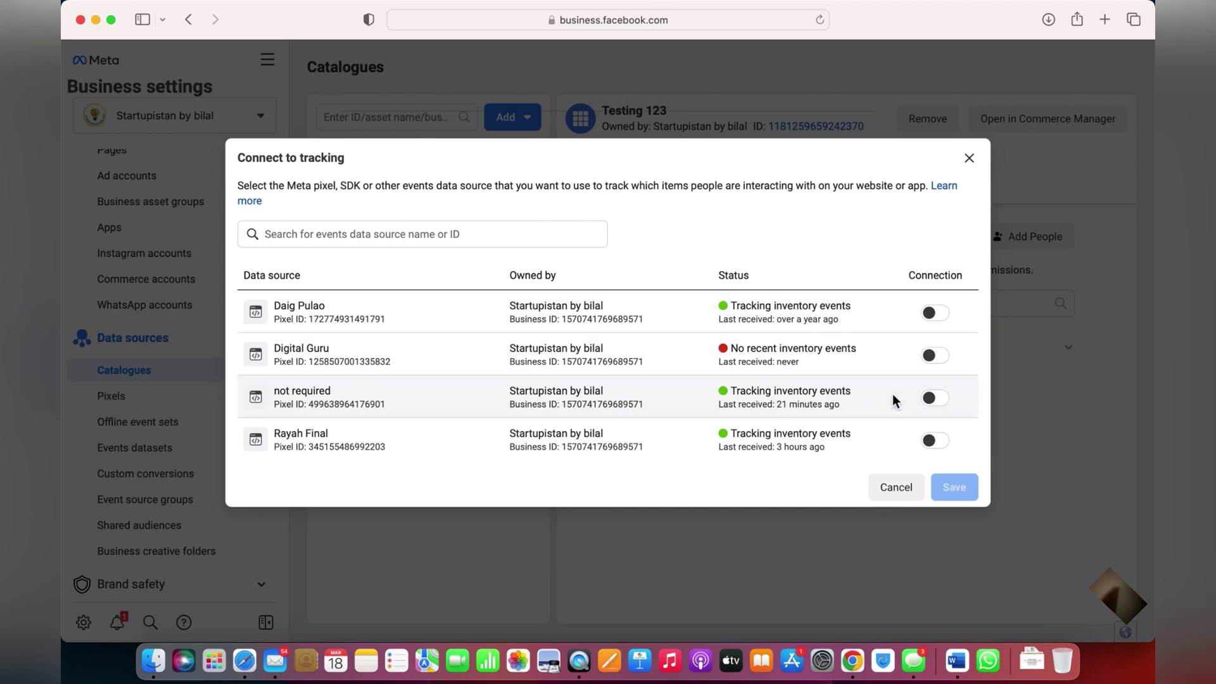
mouse_move(945, 319)
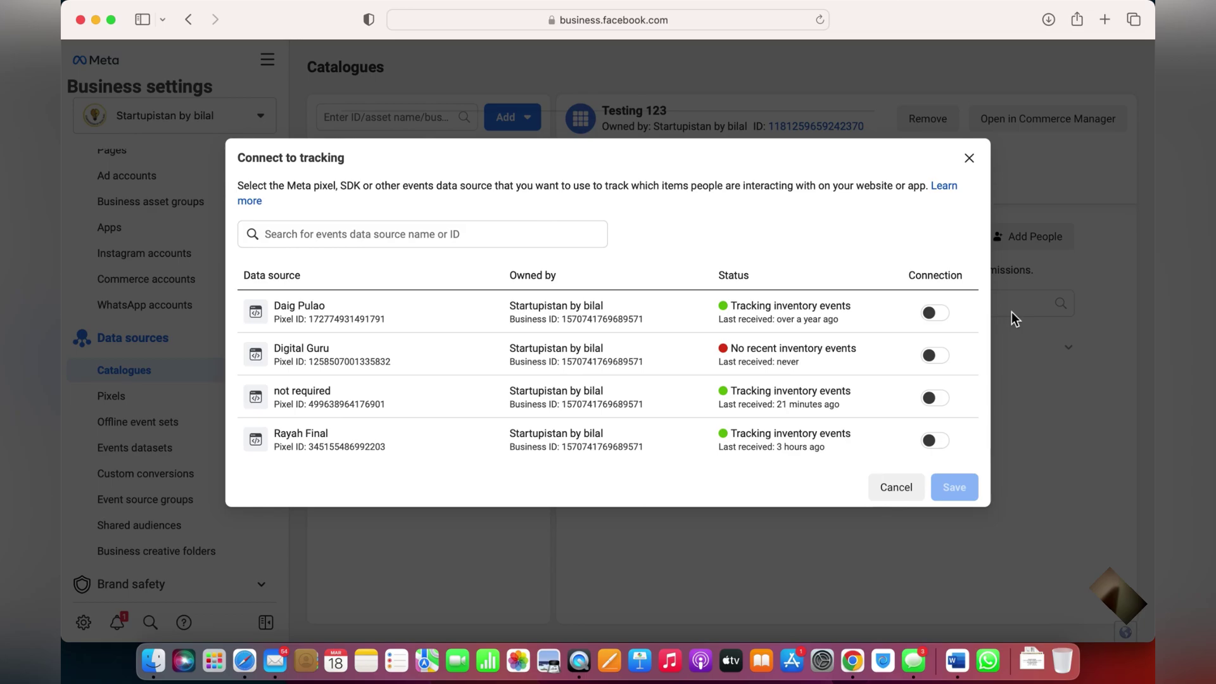
click(937, 441)
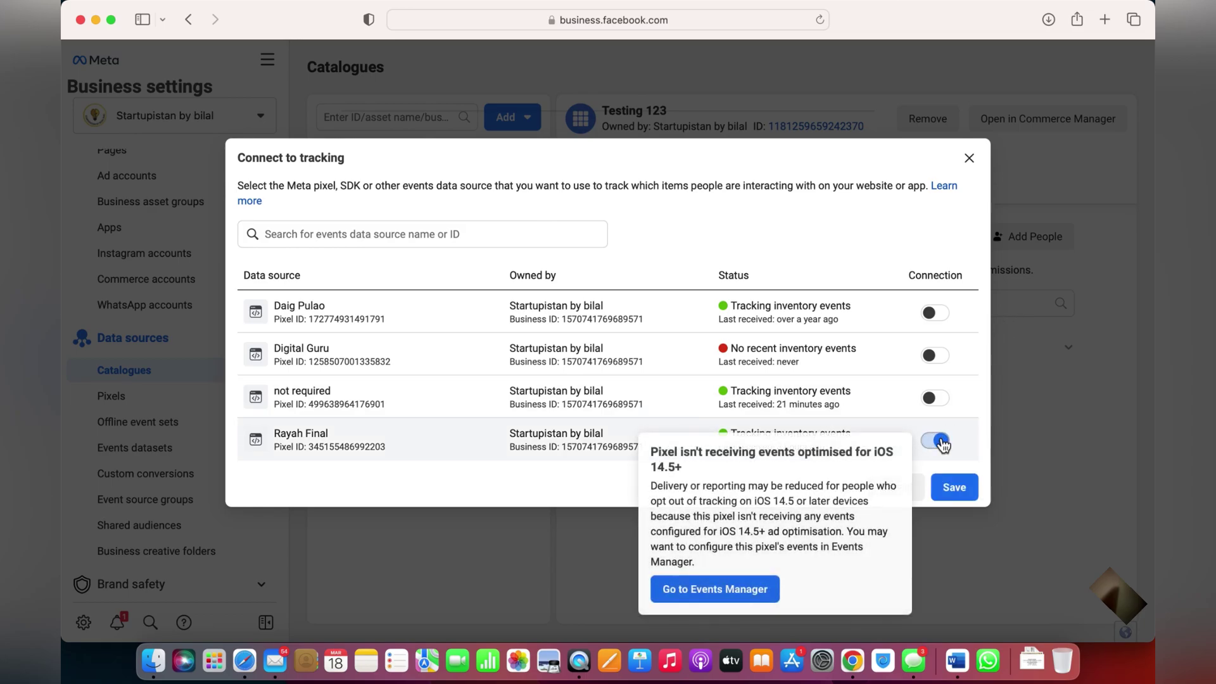
Save the Rayah Final tracking connection, dismiss the notice, and open Testing 123 in Commerce Manager
click(955, 498)
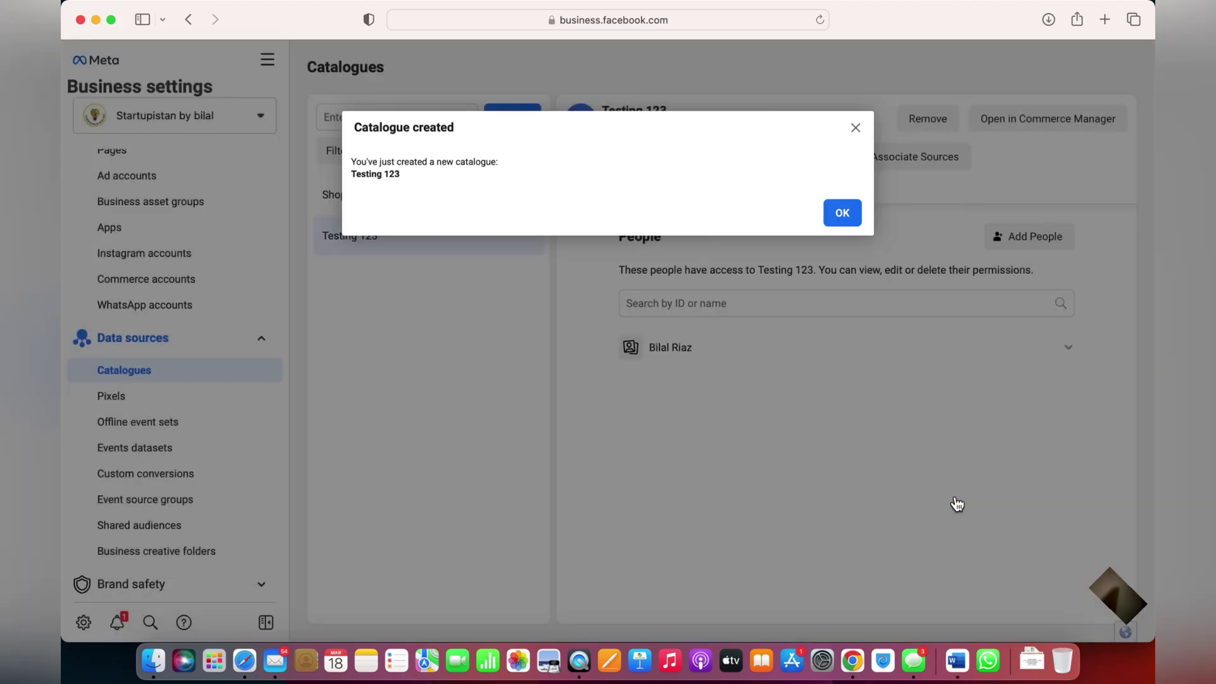
click(858, 218)
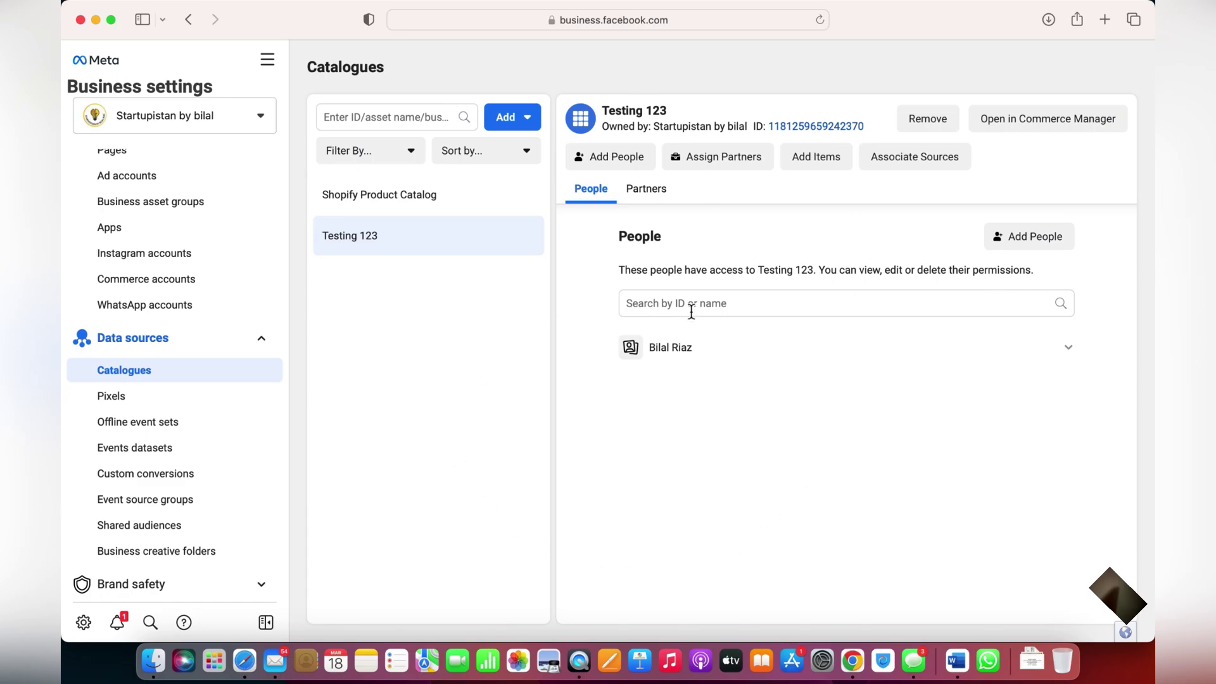
click(1043, 121)
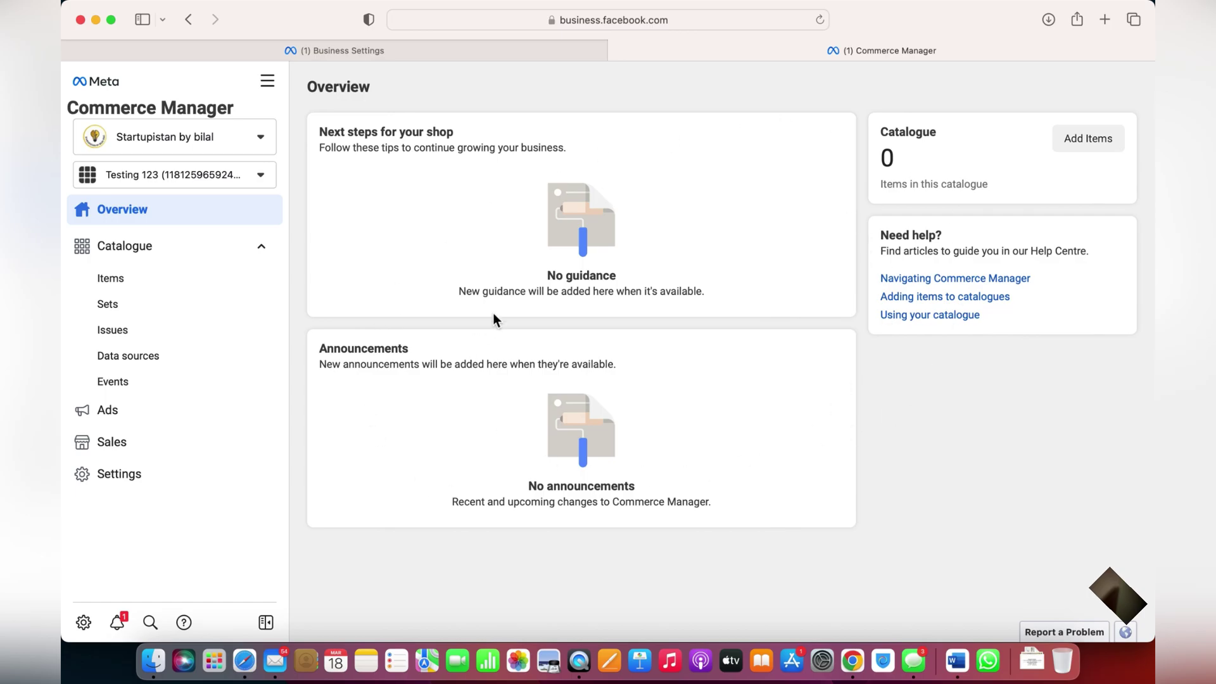
Go to Catalogue > Items for Testing 123 and start adding items
click(165, 280)
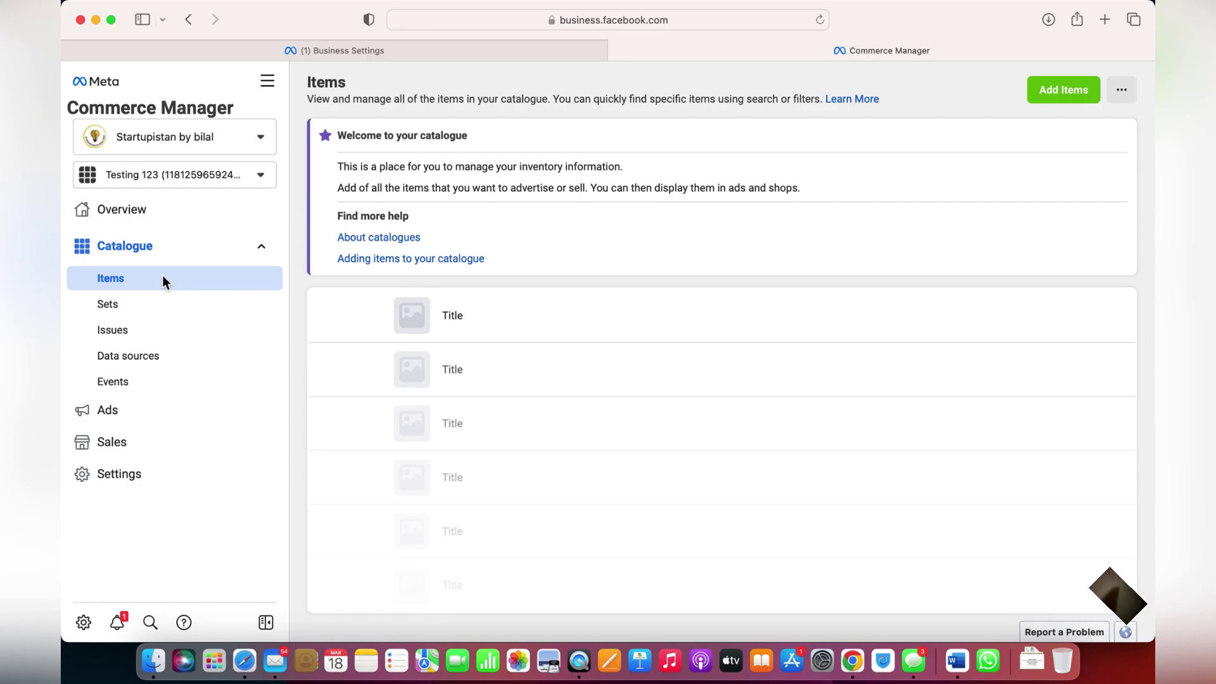
click(1073, 90)
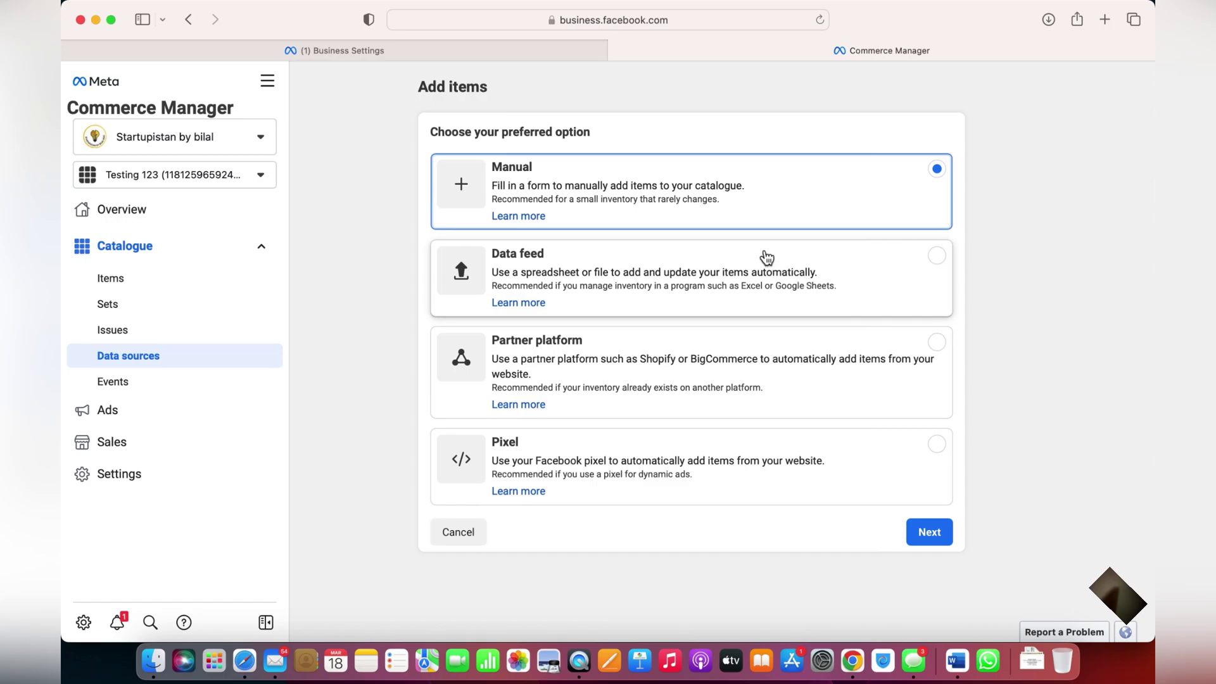
Choose Manual item entry and add two more empty item rows
click(708, 211)
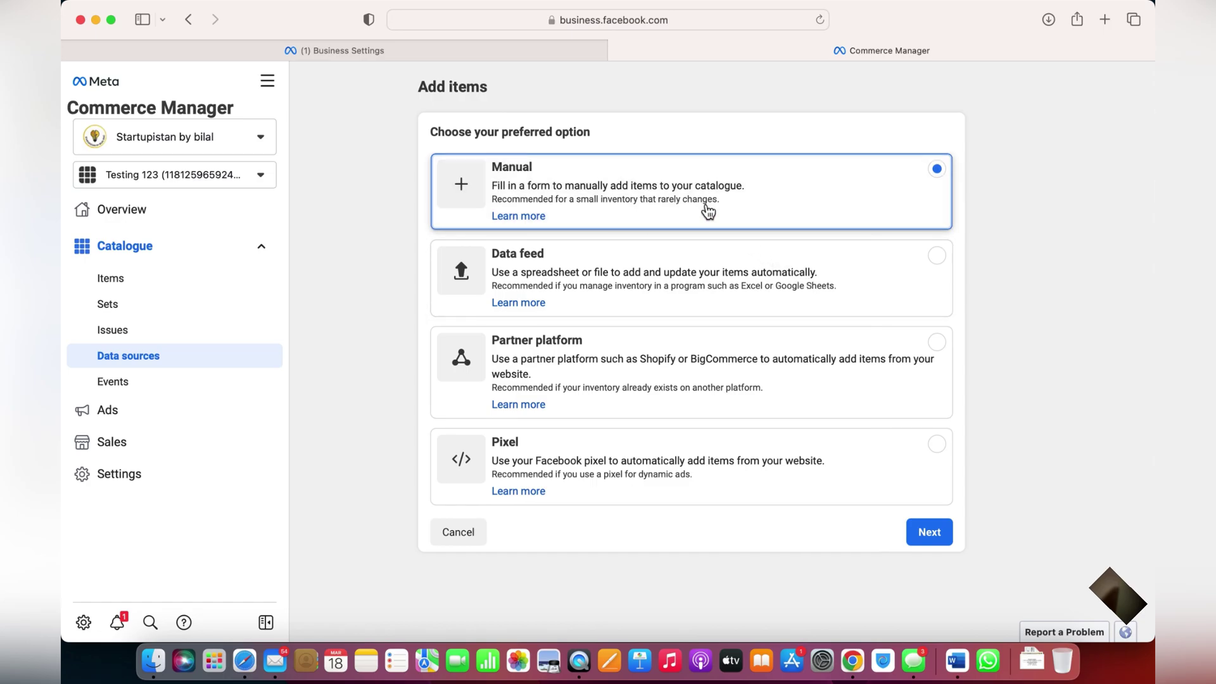
click(943, 532)
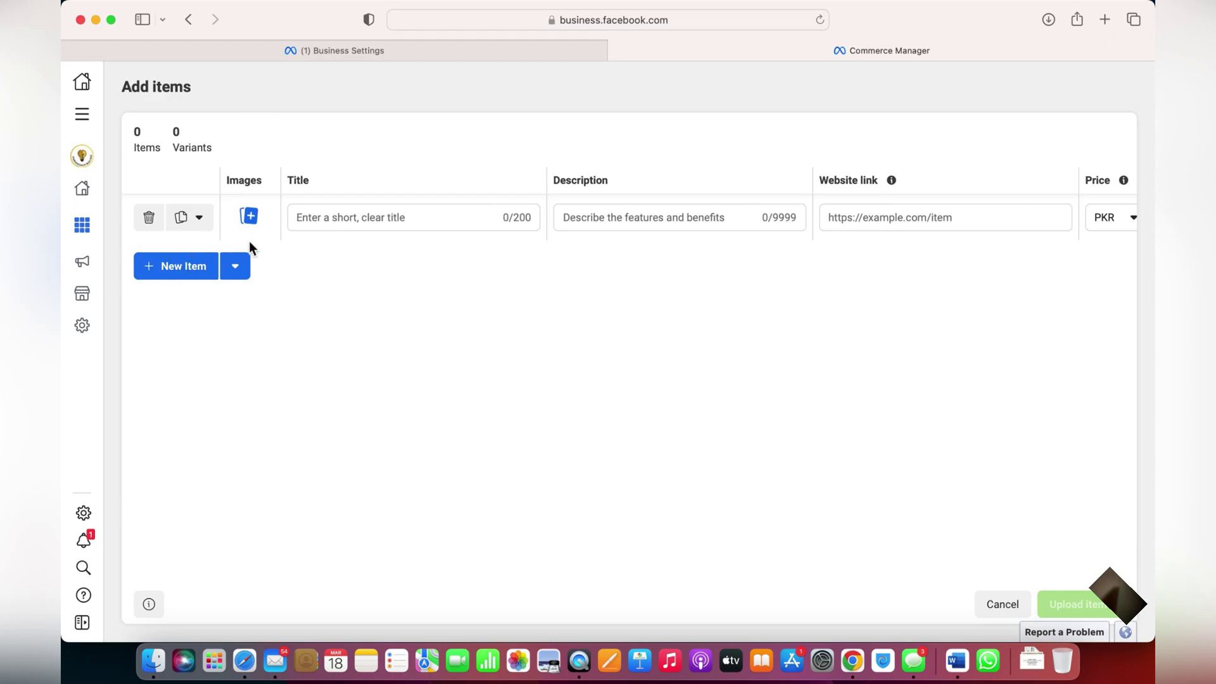
click(190, 269)
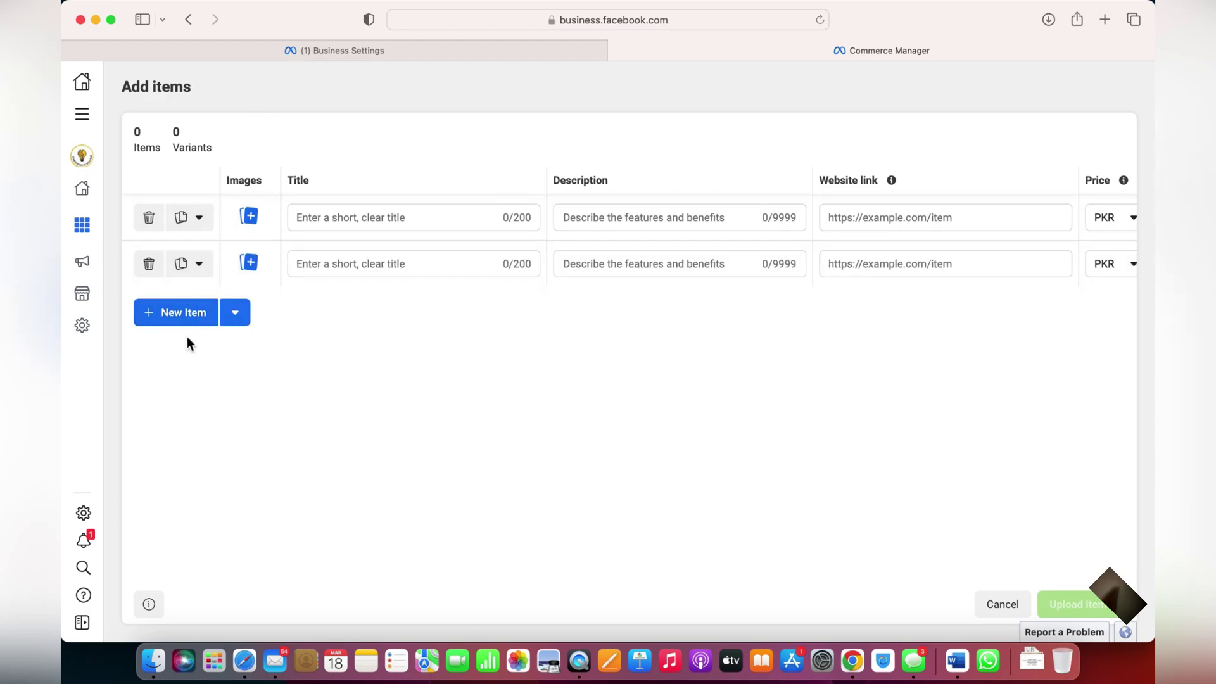
click(190, 322)
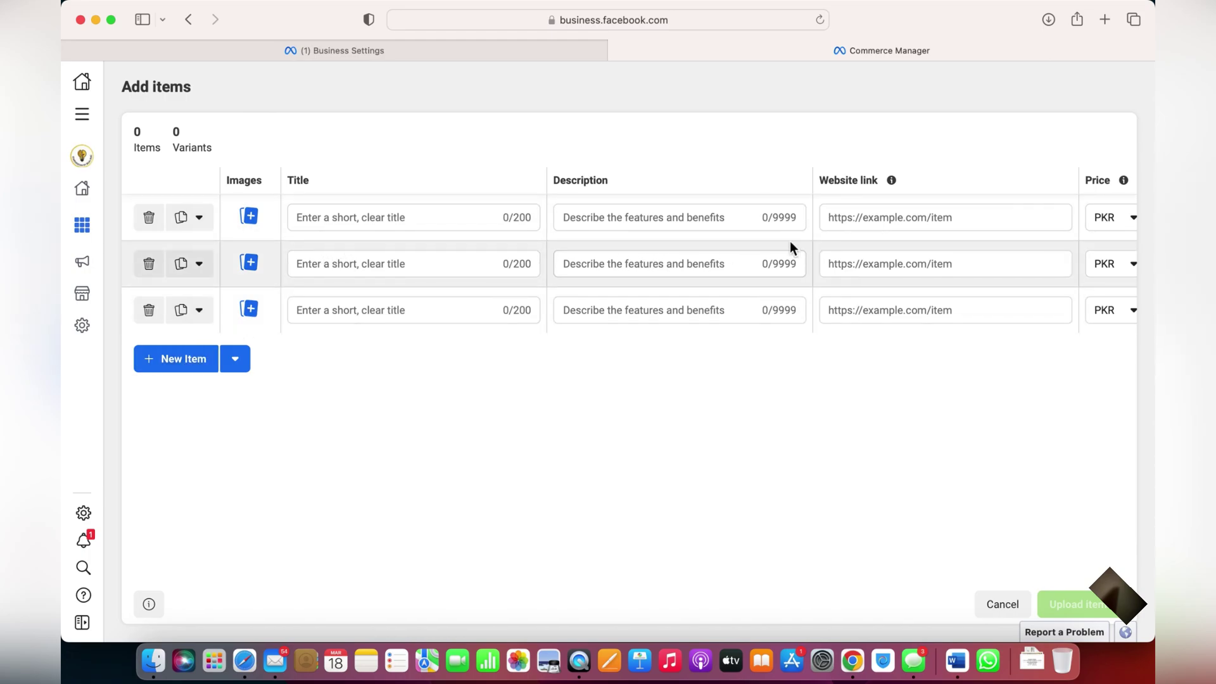
Try the first item's website link and product category fields, then back out of the form
click(947, 227)
scroll(944, 226, right, 5)
scroll(942, 228, right, 5)
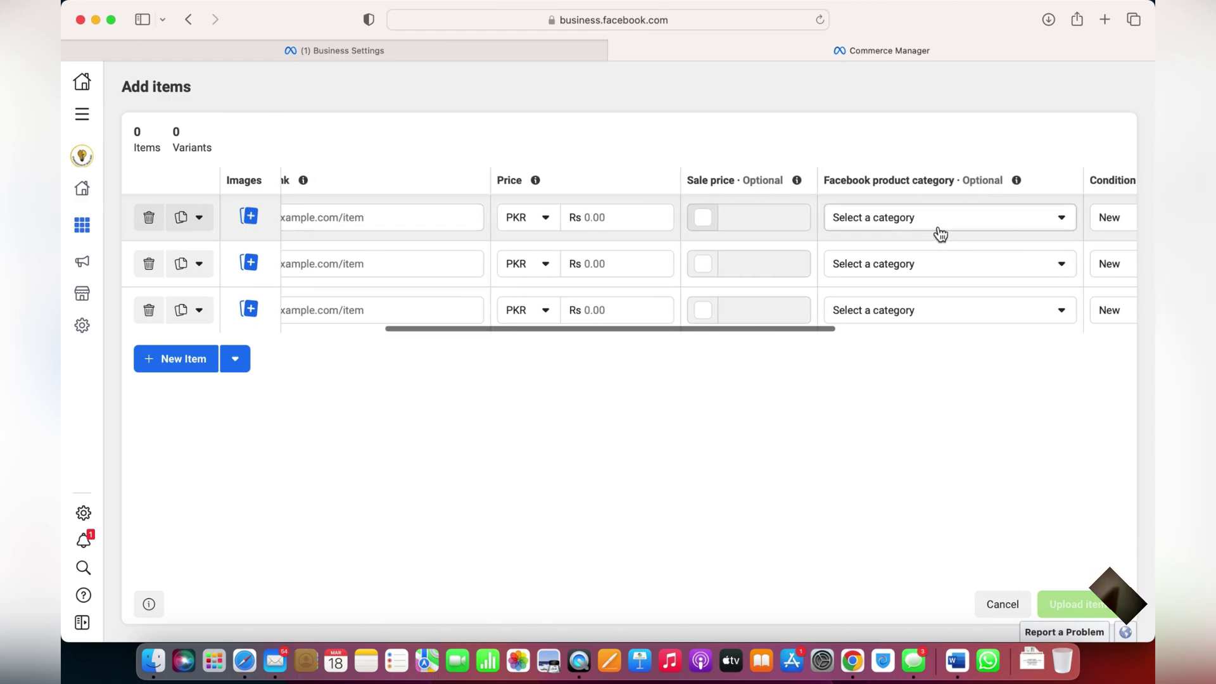
click(940, 234)
scroll(906, 437, down, 1)
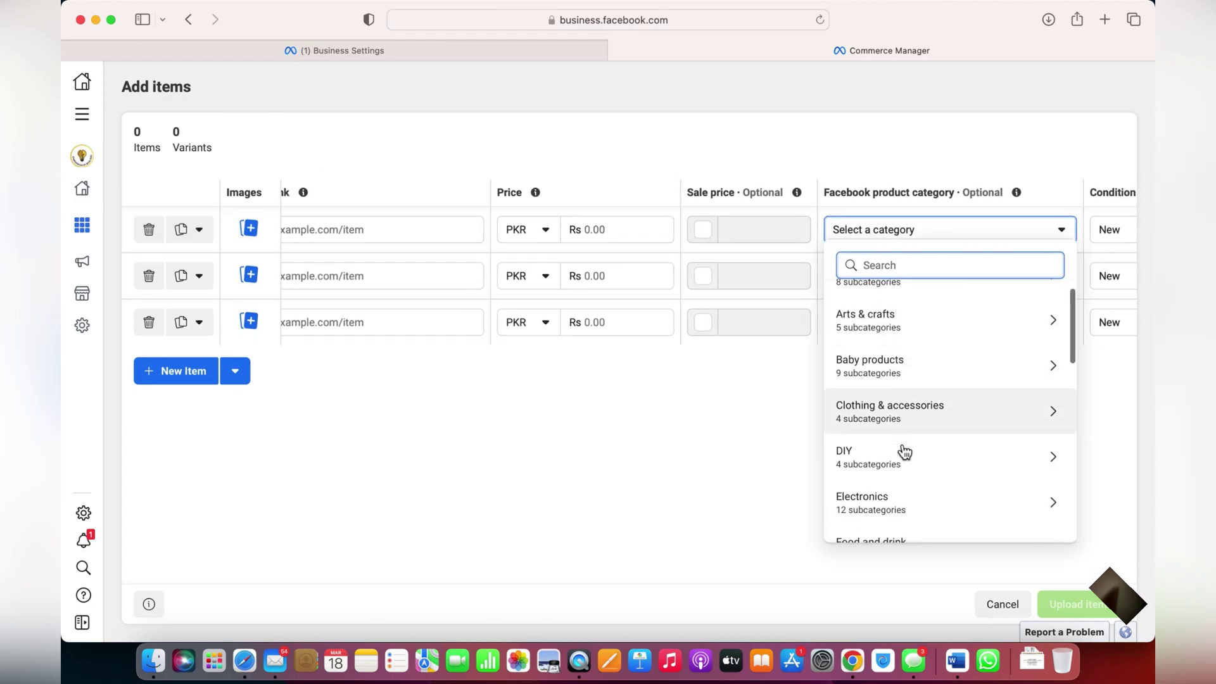
scroll(905, 452, down, 1)
scroll(721, 462, down, 1)
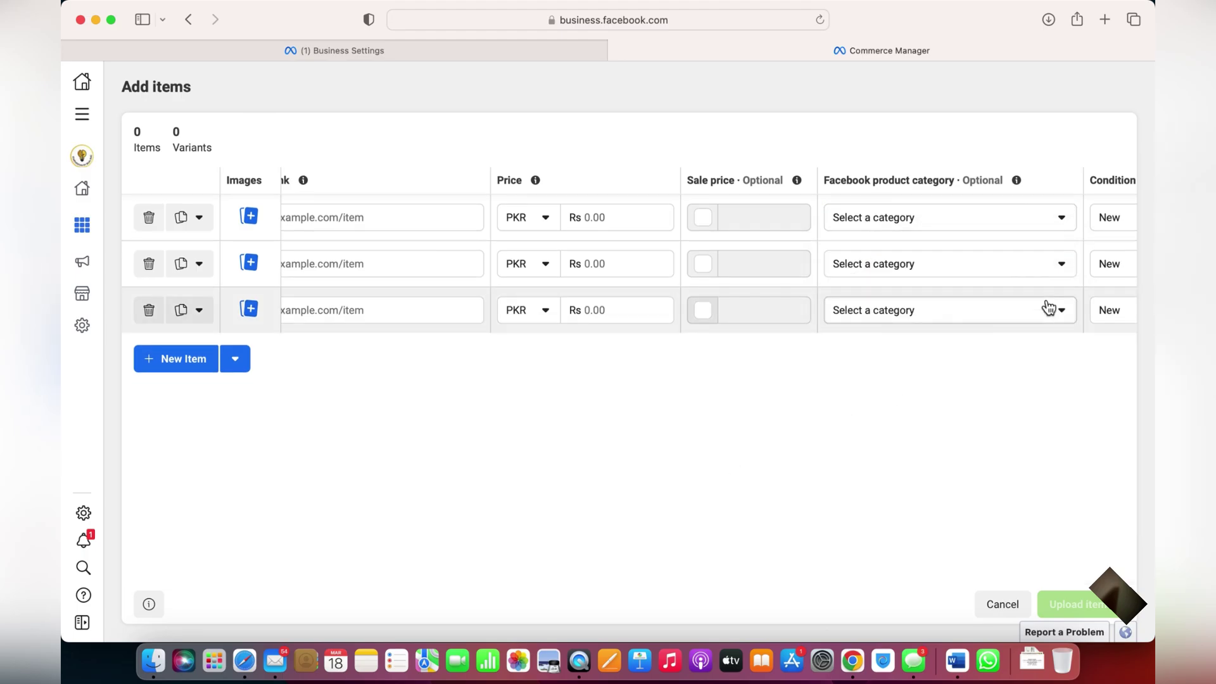
scroll(1048, 309, right, 10)
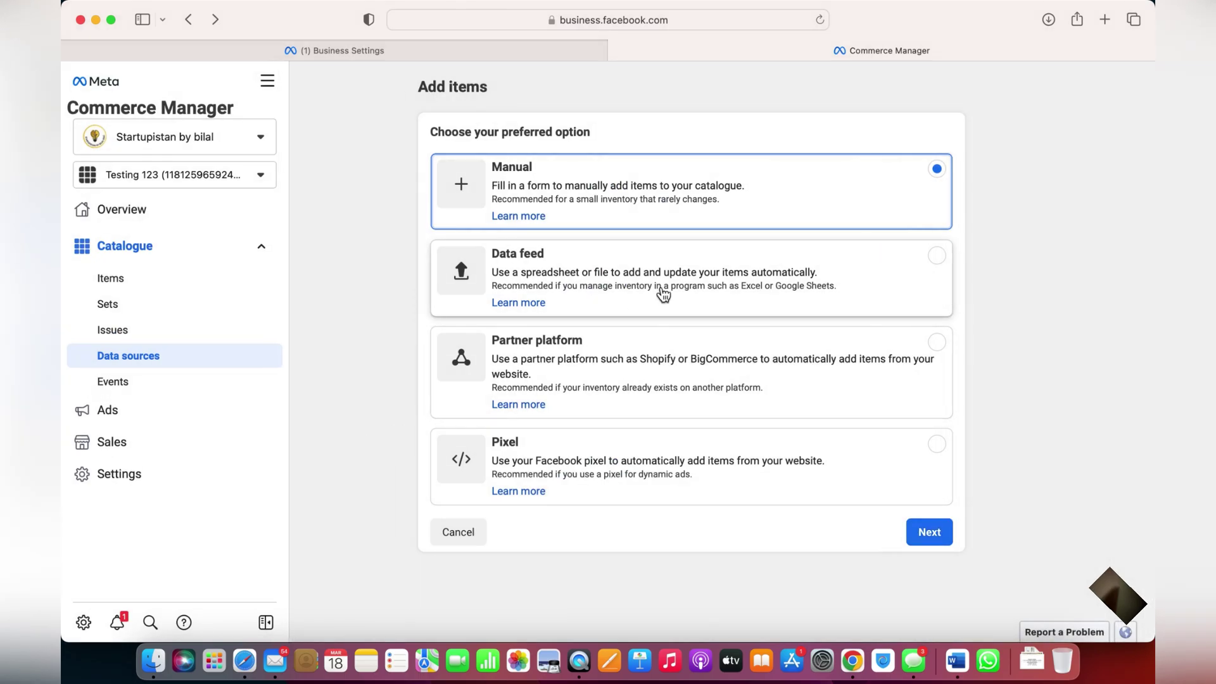
click(663, 295)
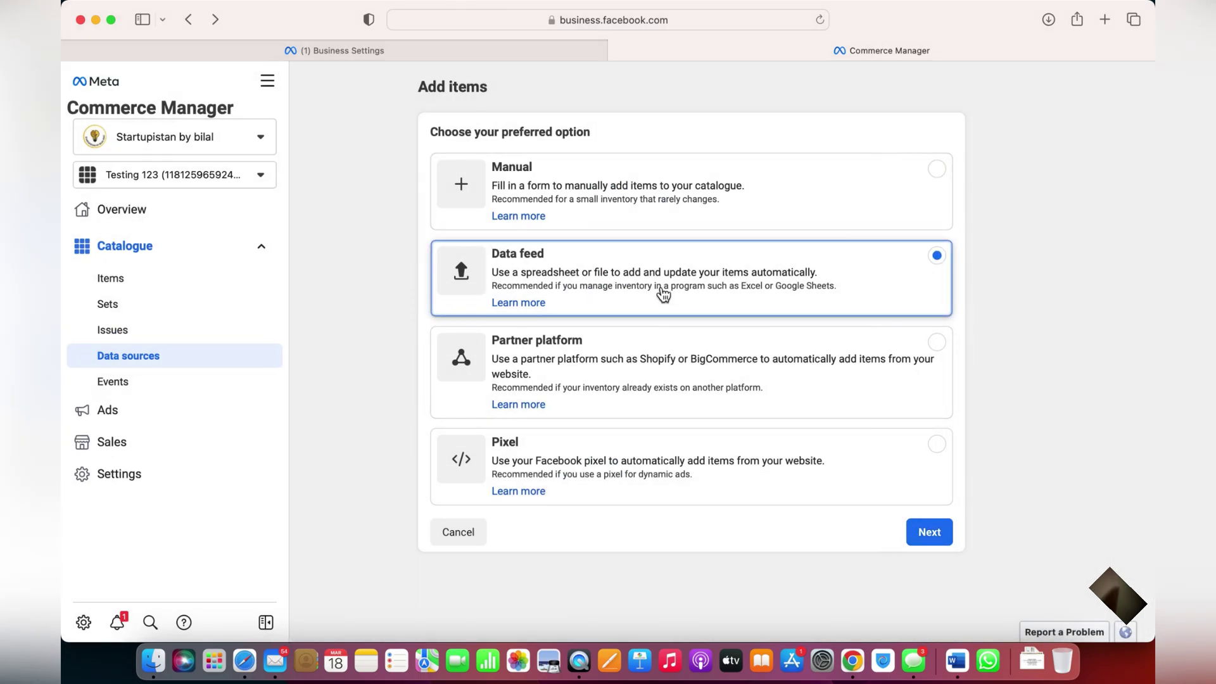
click(922, 532)
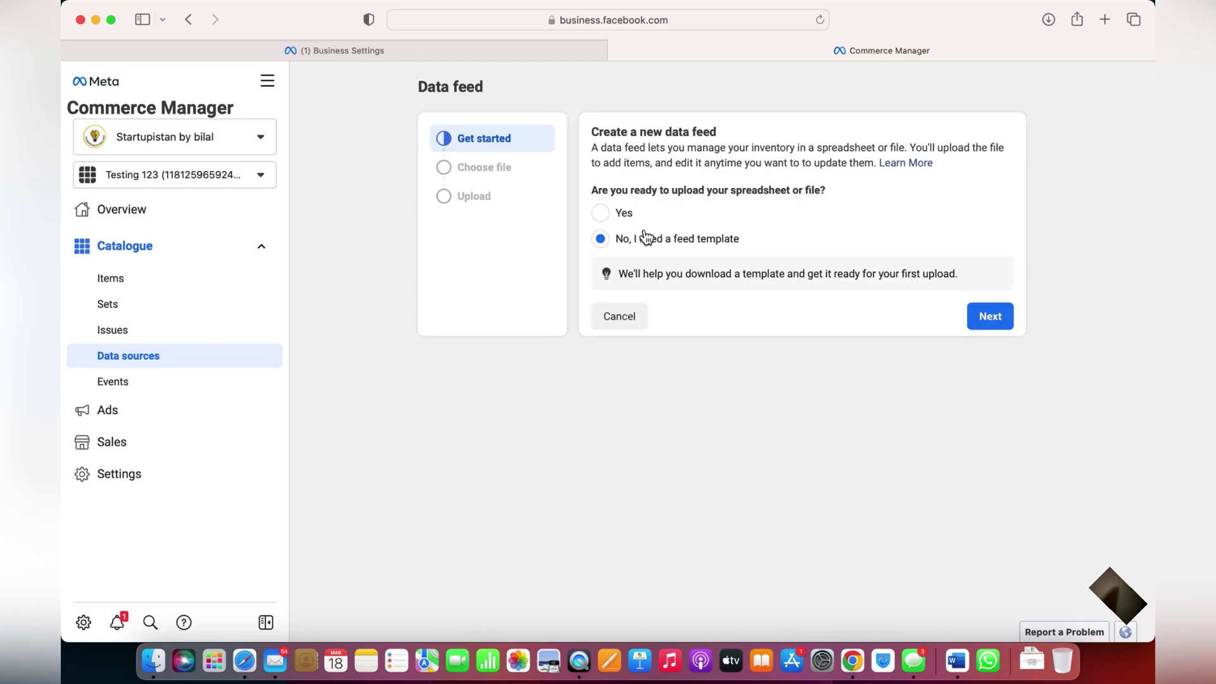
click(611, 216)
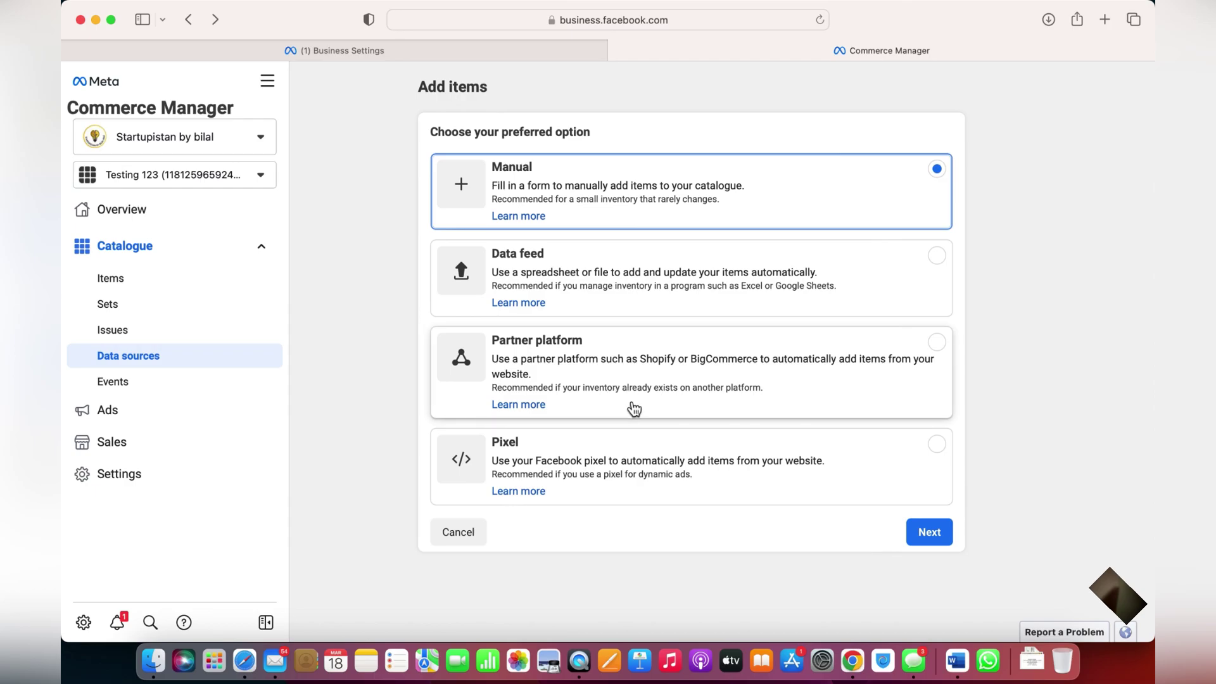
click(634, 409)
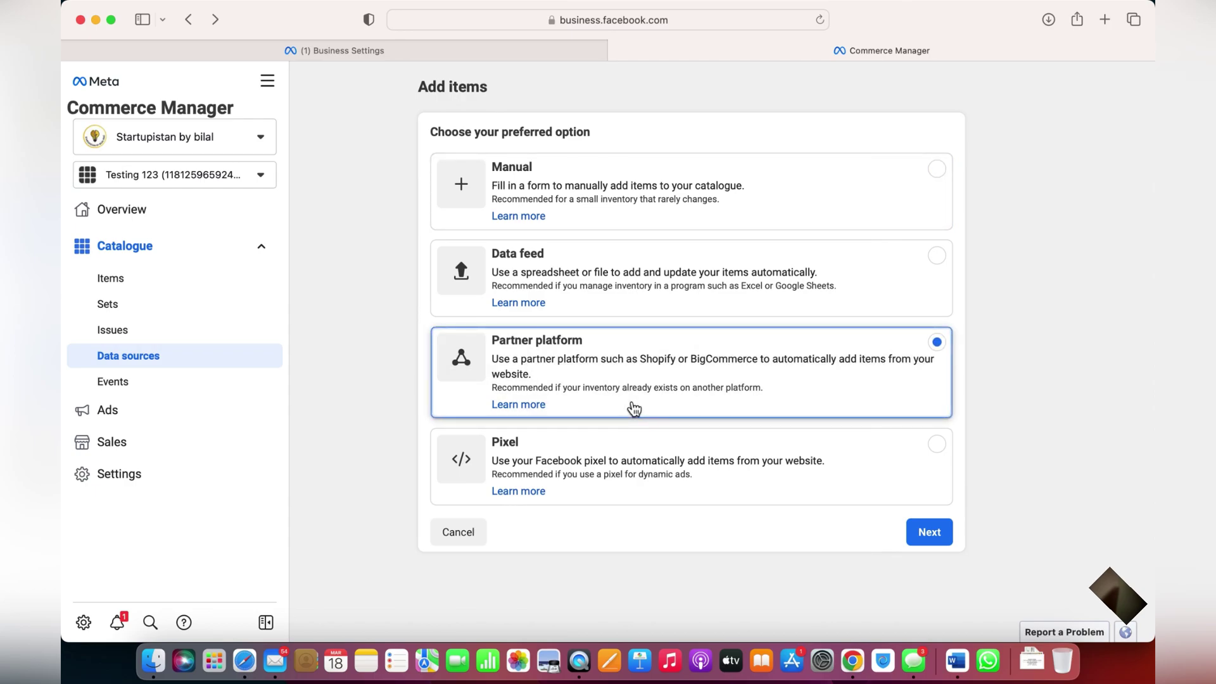
click(938, 543)
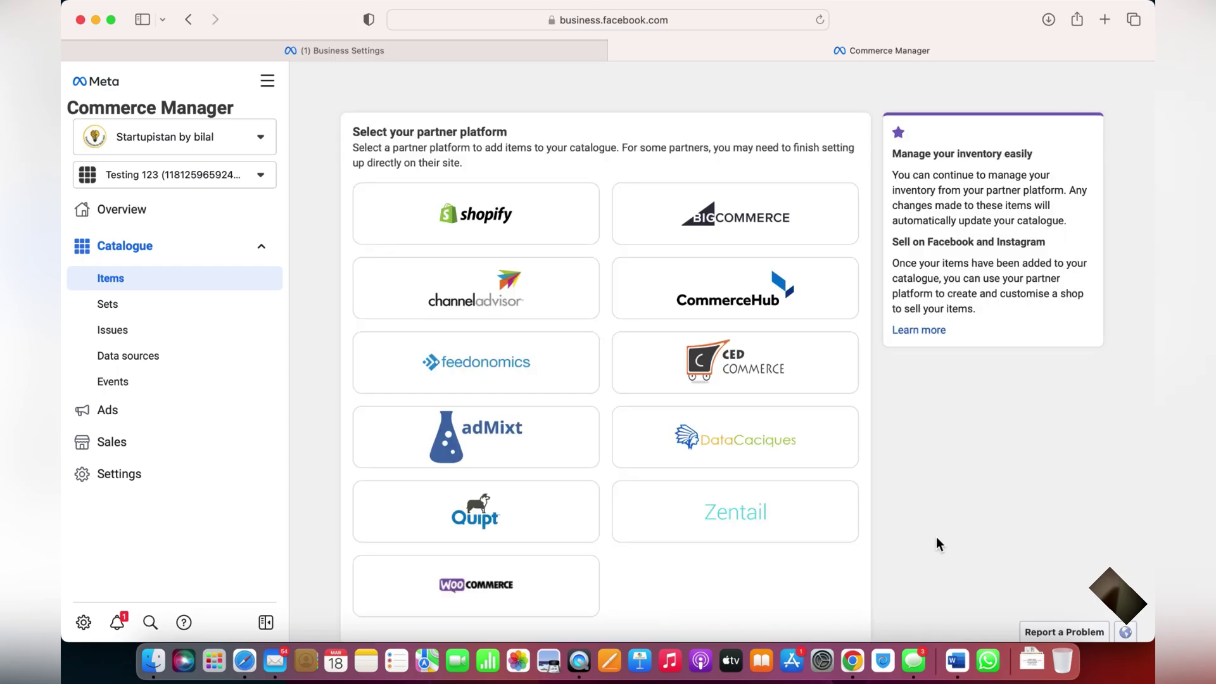
scroll(554, 399, down, 2)
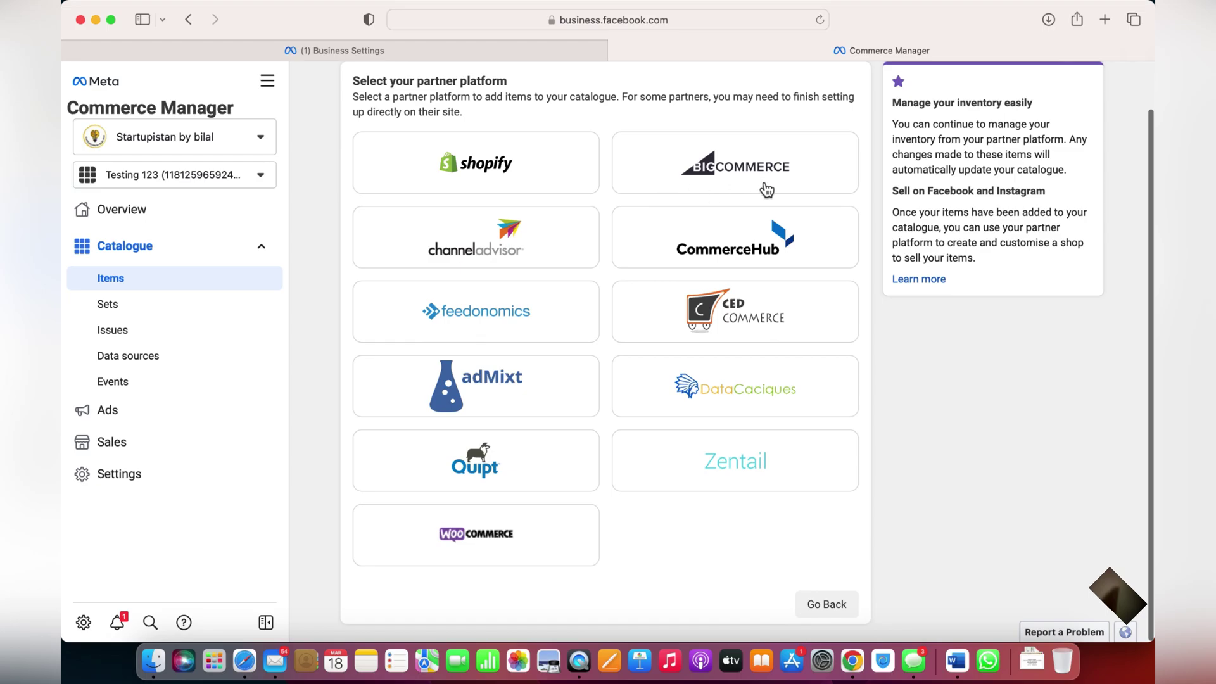
click(529, 187)
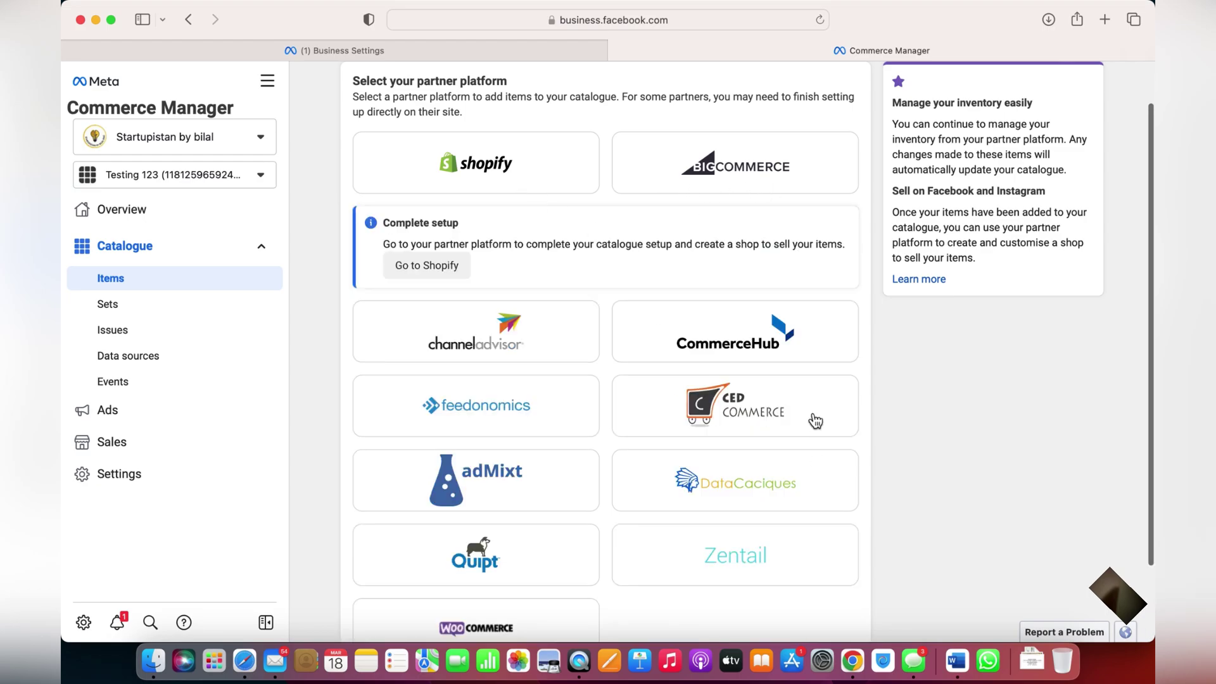
scroll(814, 421, down, 3)
scroll(811, 602, up, 5)
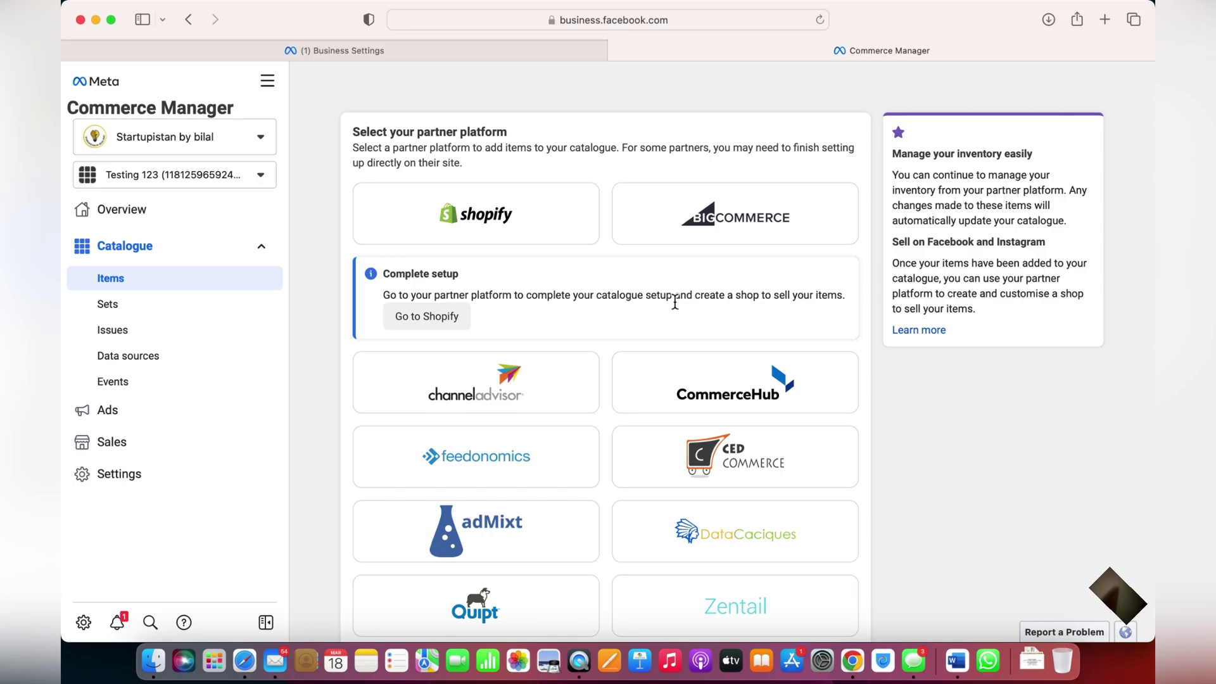
scroll(675, 302, down, 2)
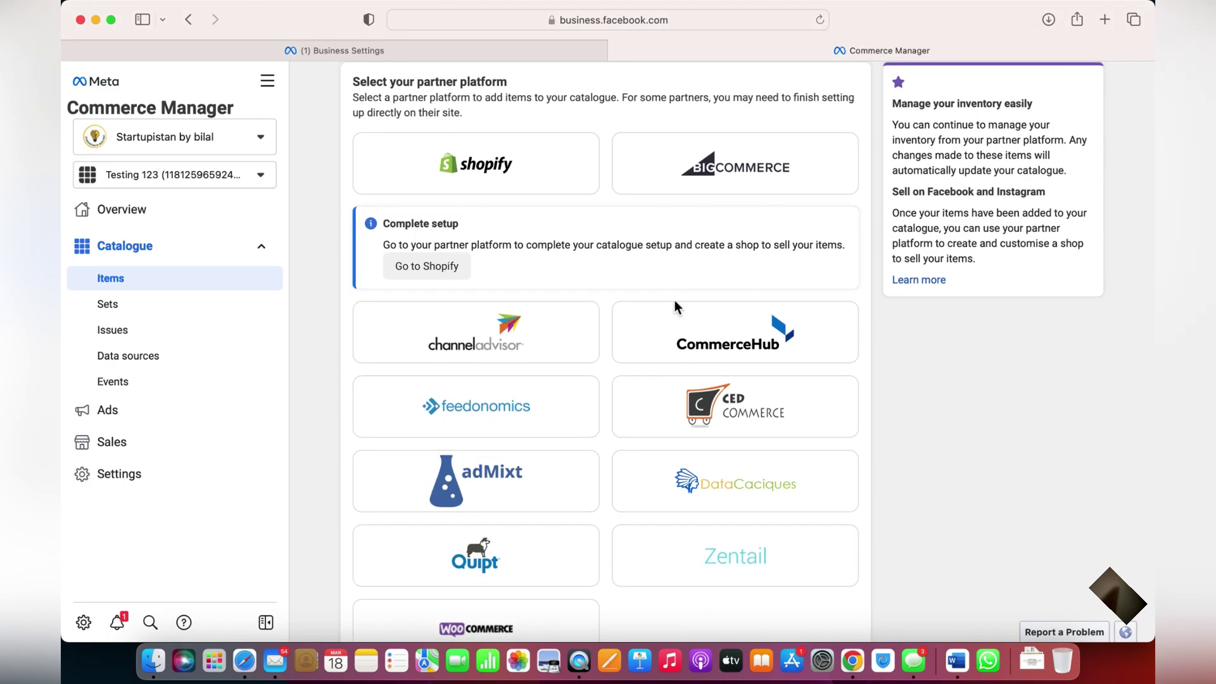
scroll(676, 307, down, 2)
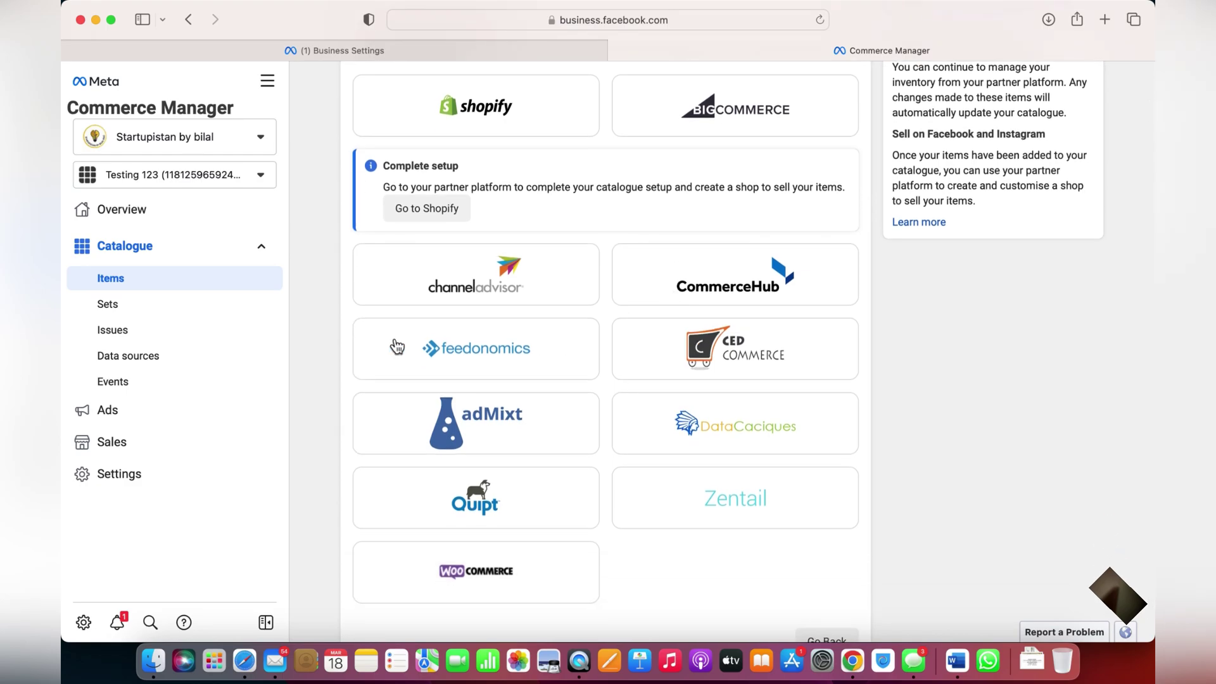
scroll(397, 347, up, 4)
scroll(339, 218, left, 5)
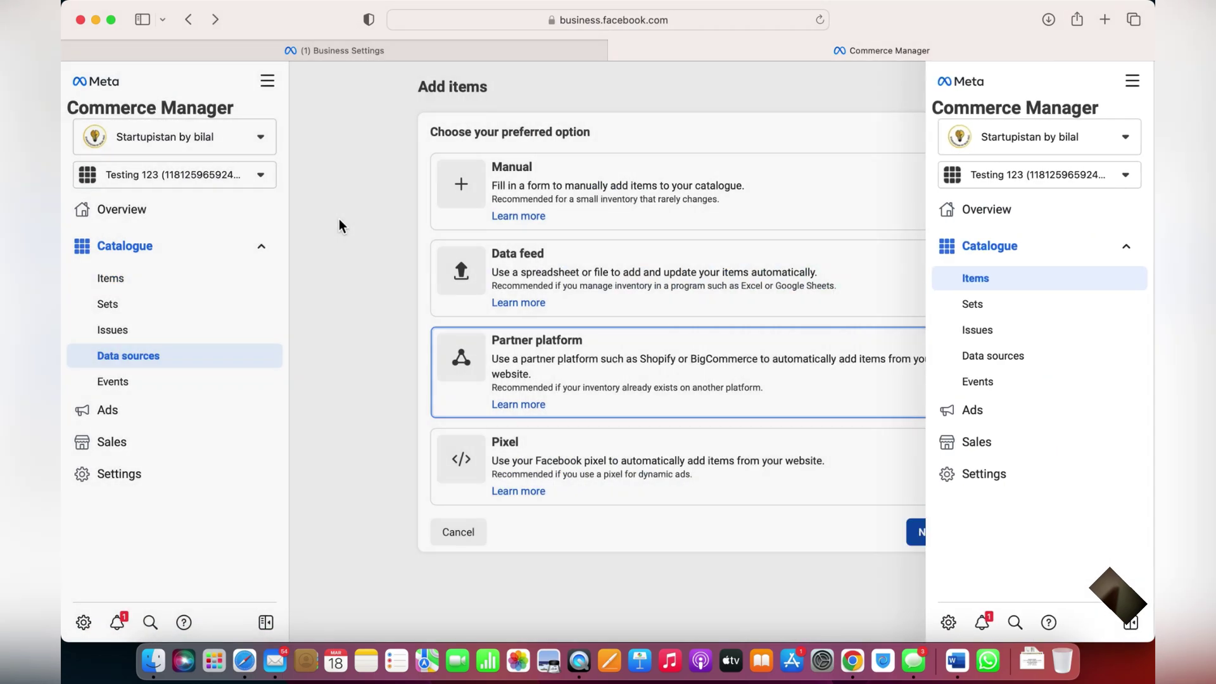
Preview the Pixel option for adding items, then go to the catalogue's Sets page
click(665, 468)
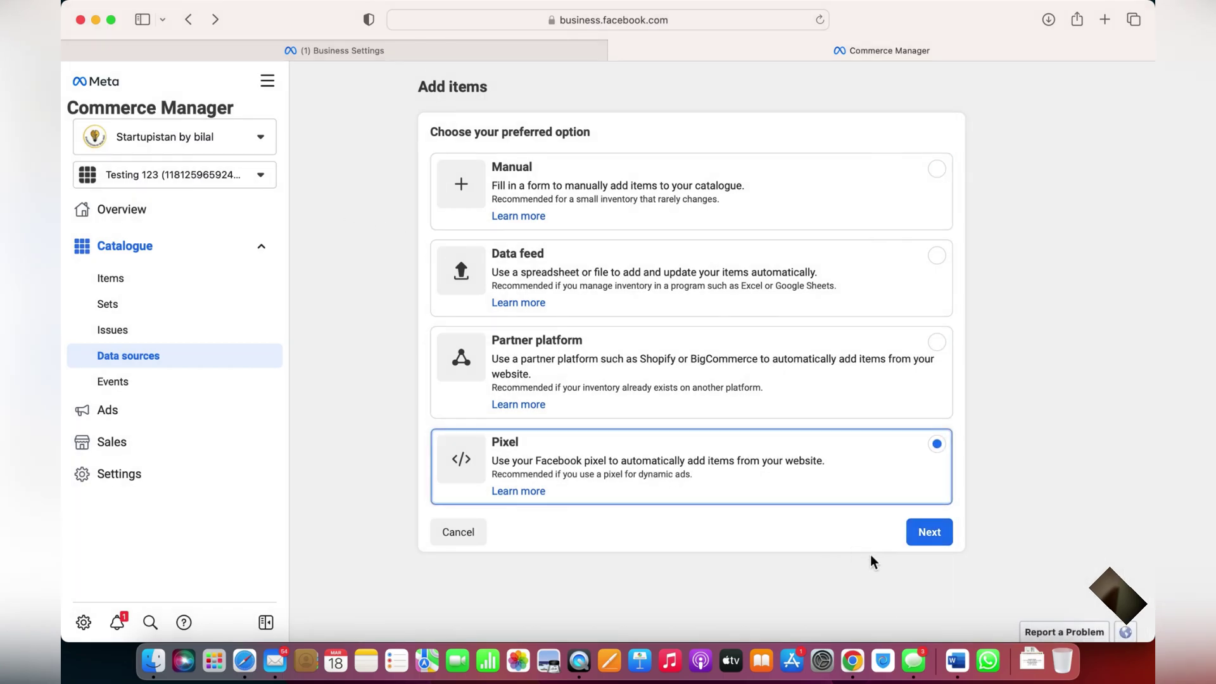
click(929, 533)
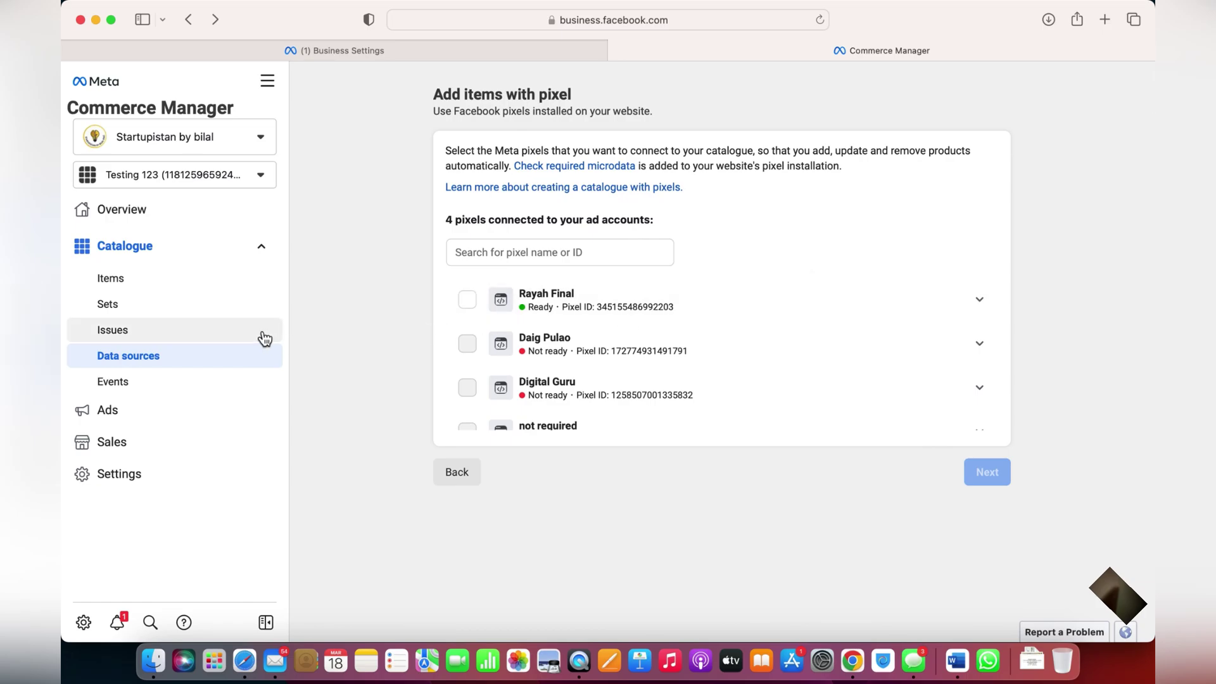
click(147, 309)
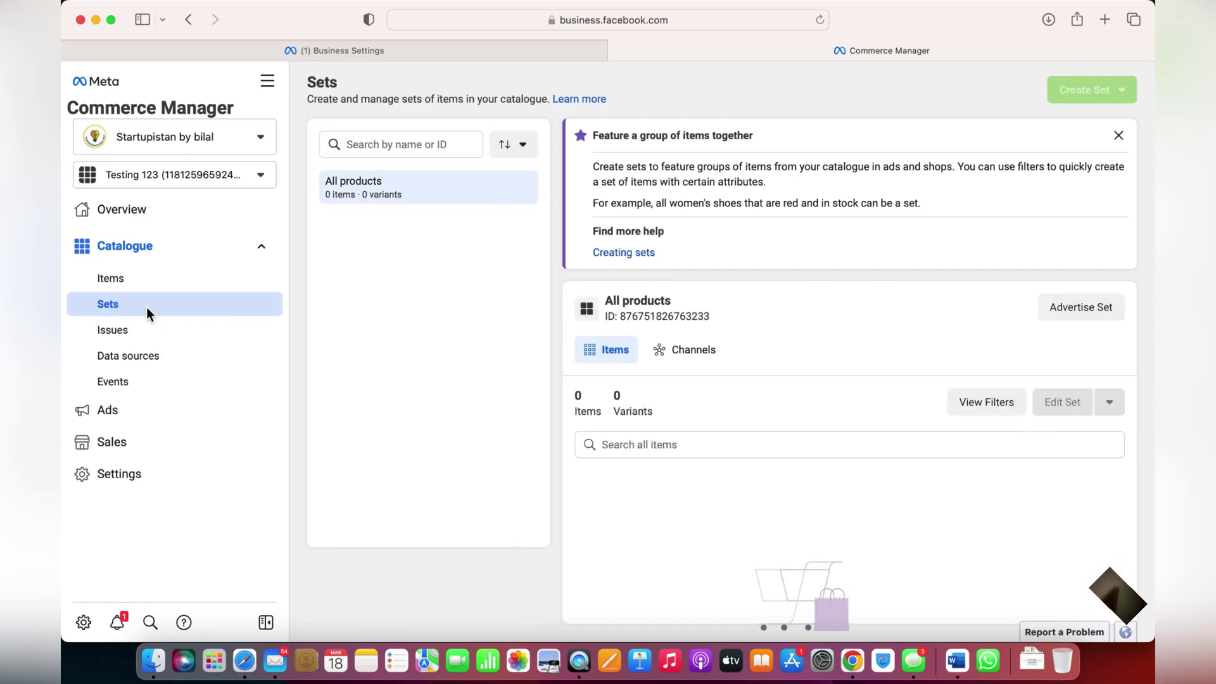
Switch to Shopify Product Catalog and open its Sets page
click(195, 184)
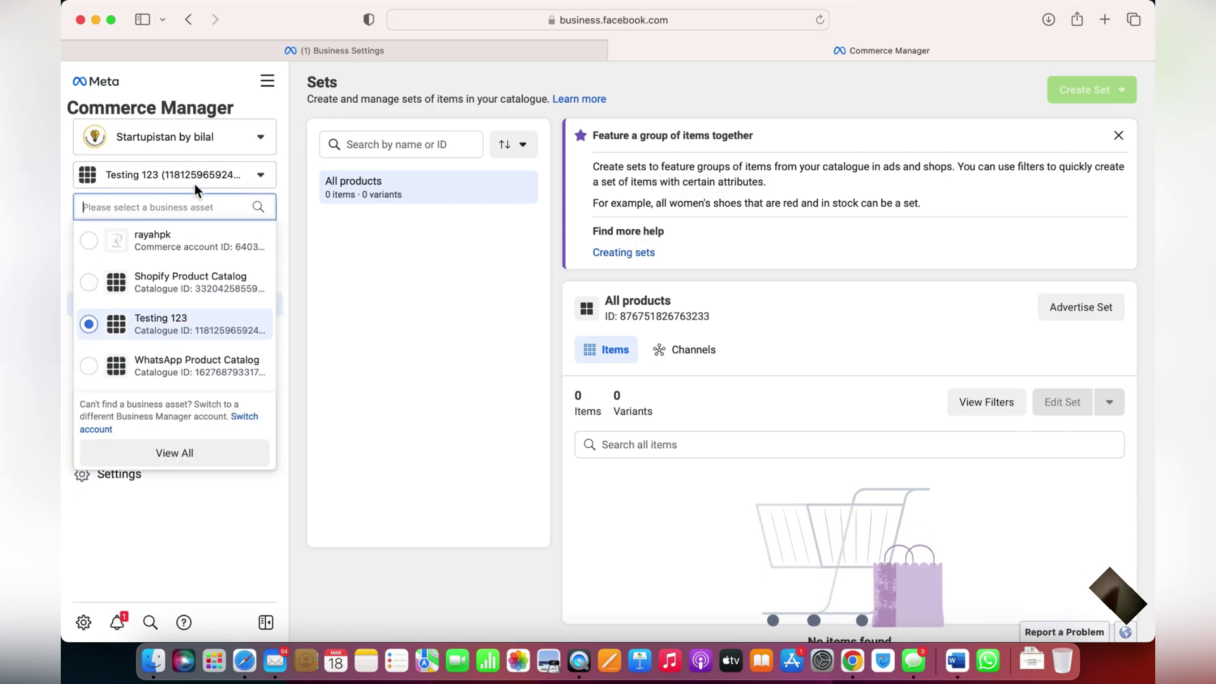
click(207, 291)
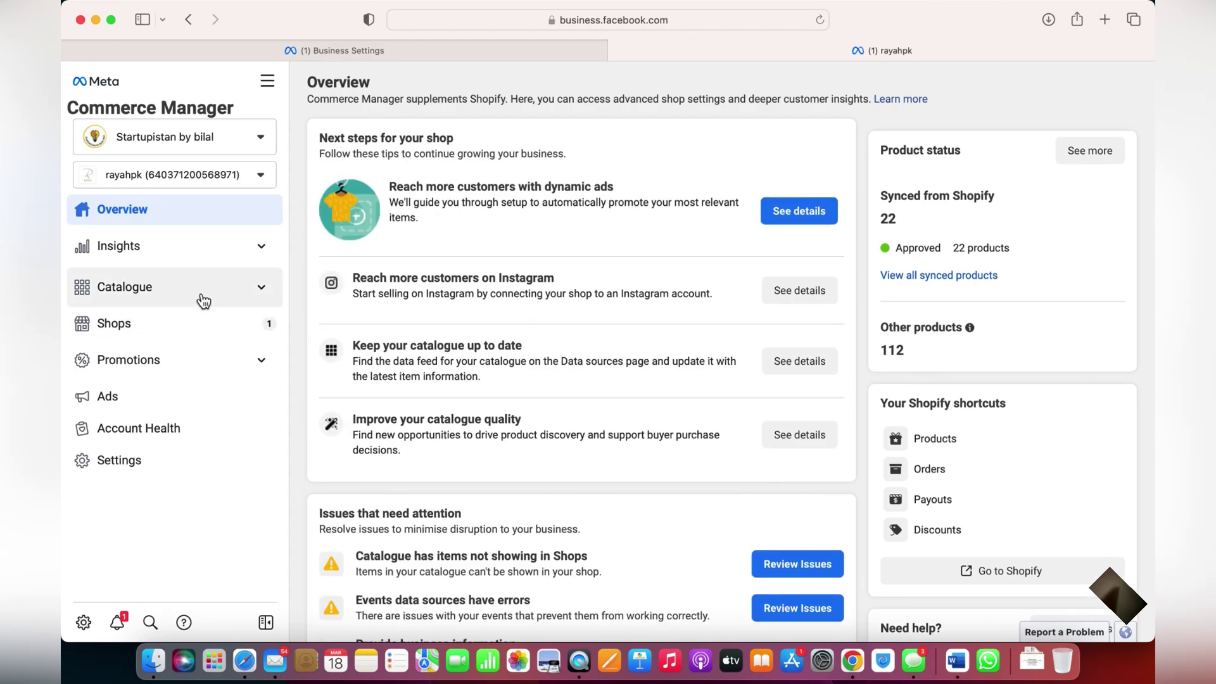
click(203, 300)
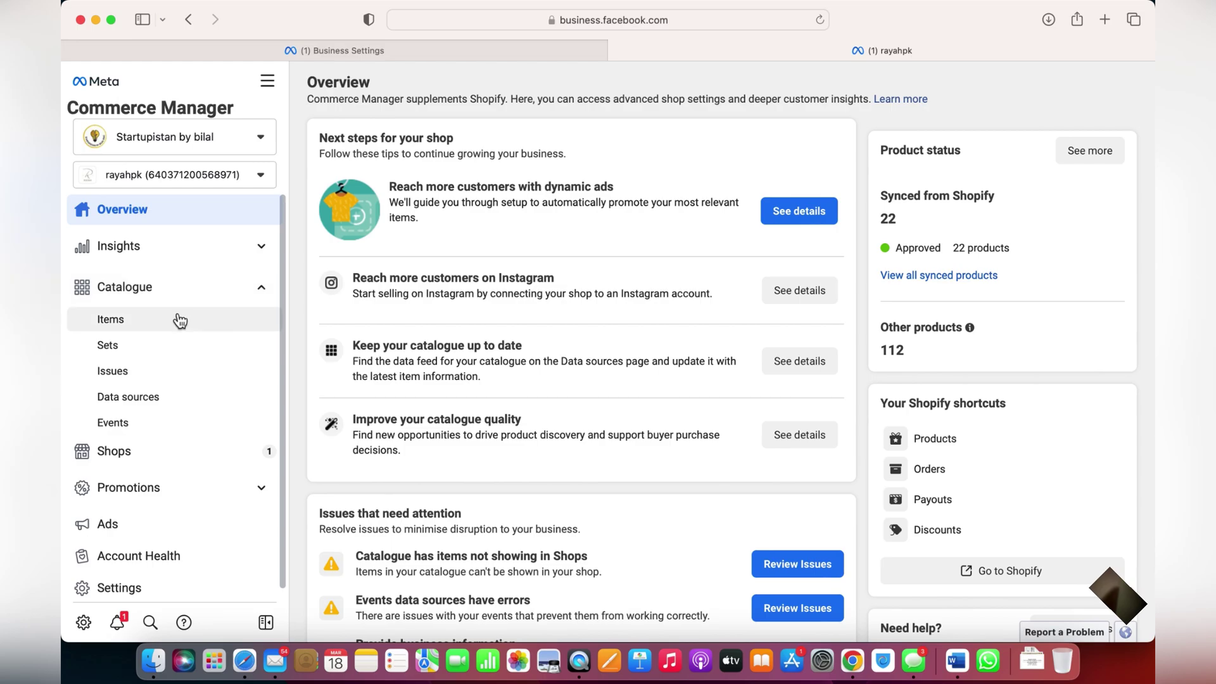
click(154, 341)
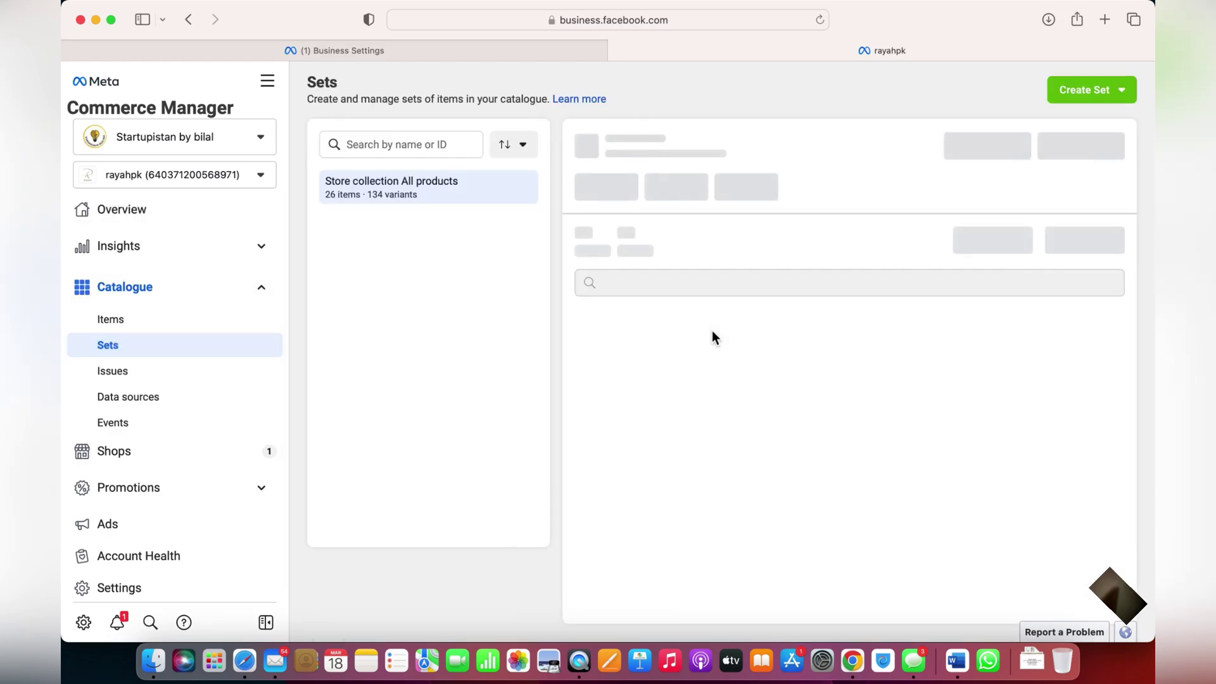
Start a manual set with Green Sheesha, Gold Gloss, Dark Green Velvet, Maroon and Black Gloss khussas
click(1115, 98)
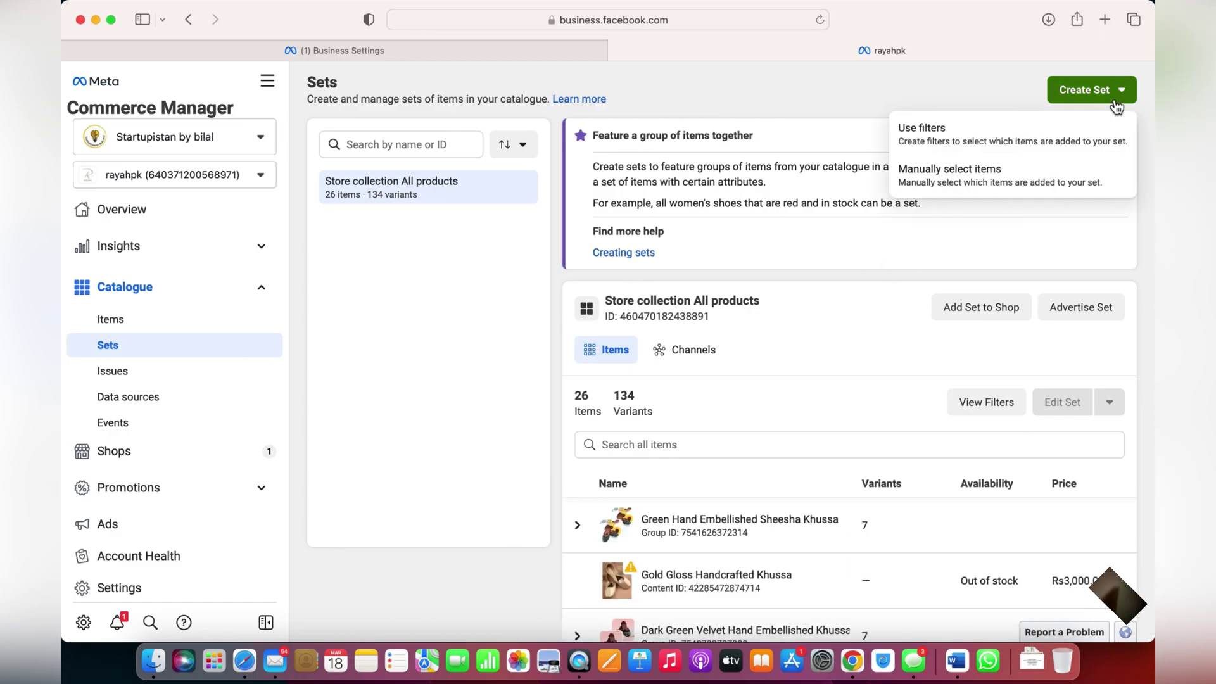
click(1007, 184)
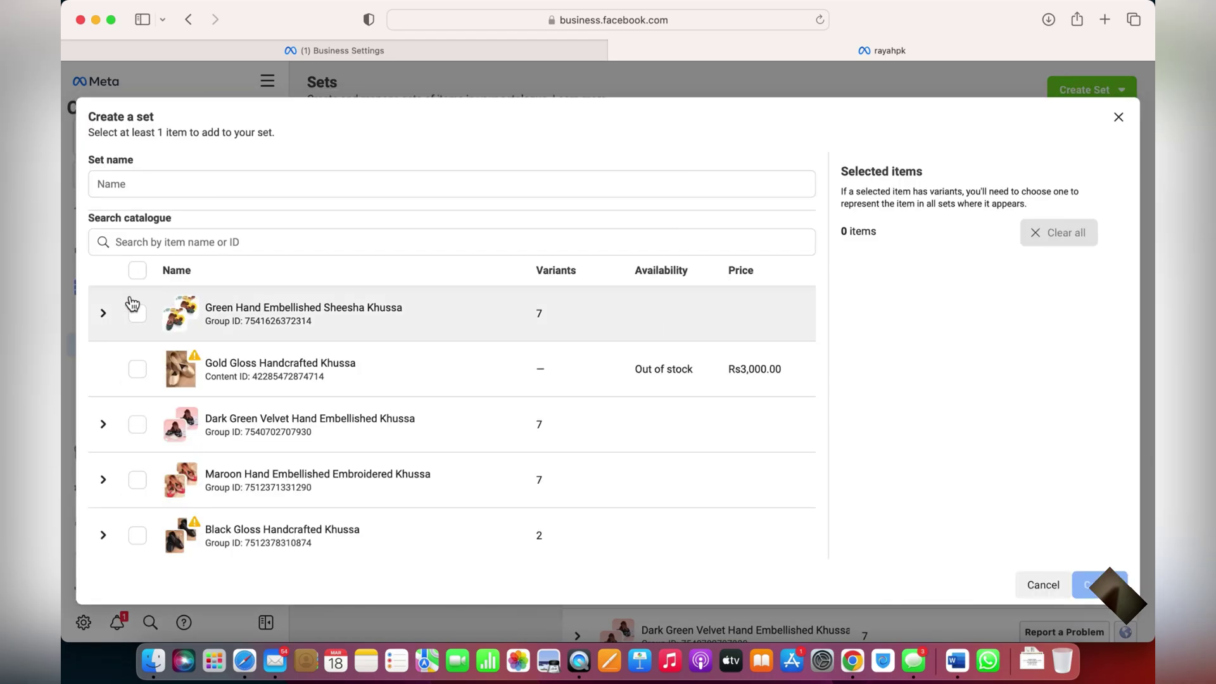
click(138, 314)
click(137, 369)
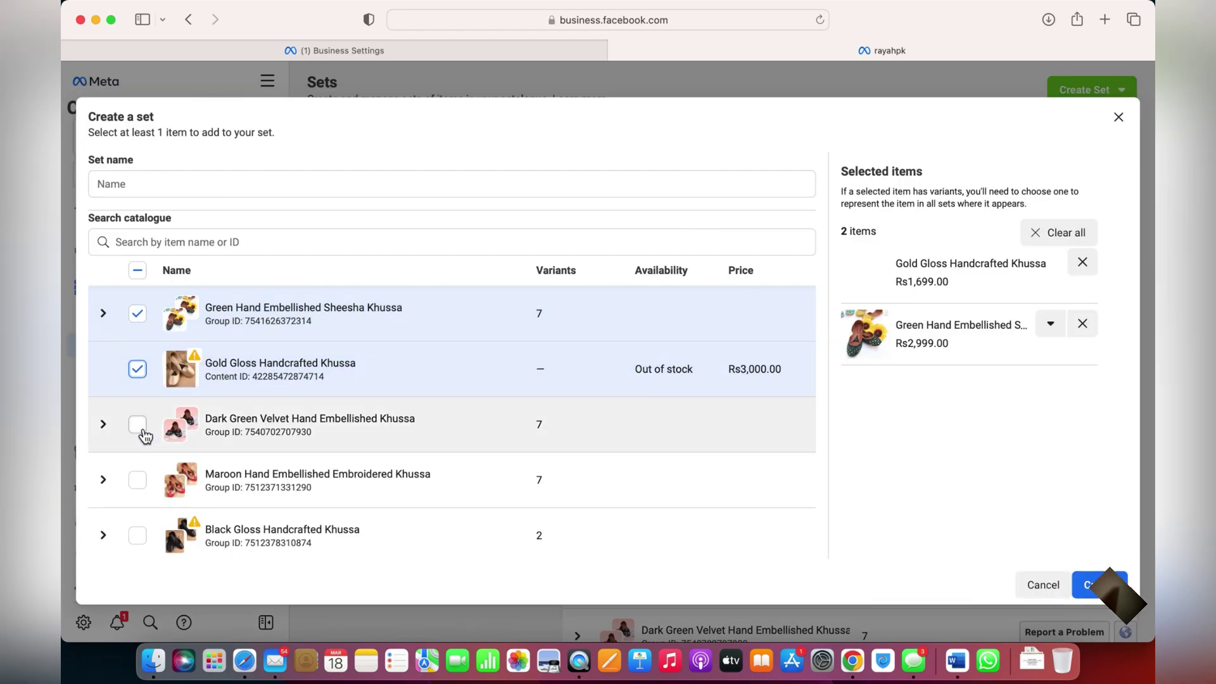
click(137, 424)
click(137, 480)
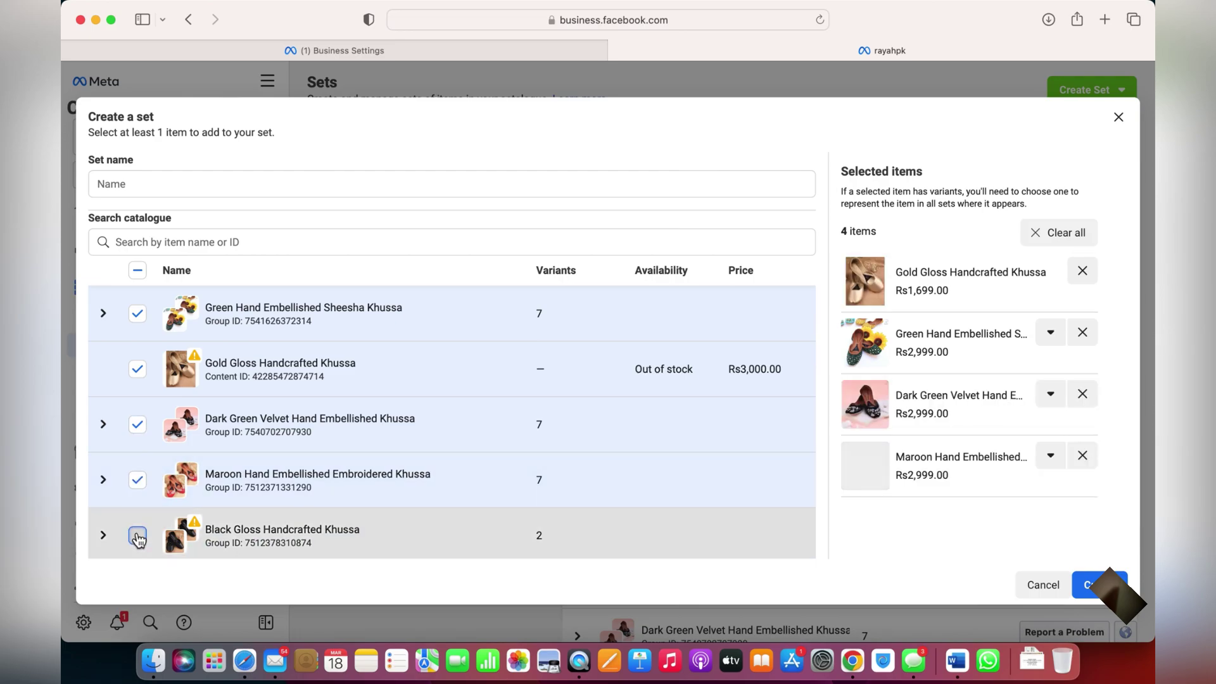
click(138, 536)
Name the set 'Sale Items' and create it
click(241, 184)
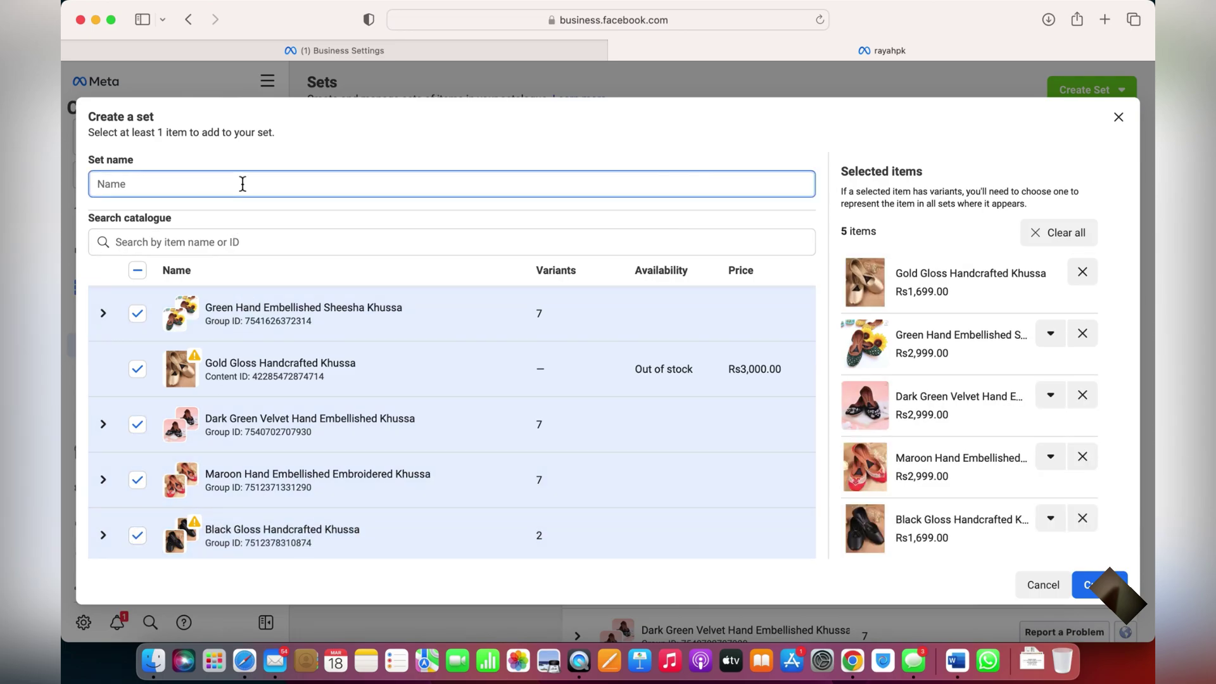
text(Sale OCT)
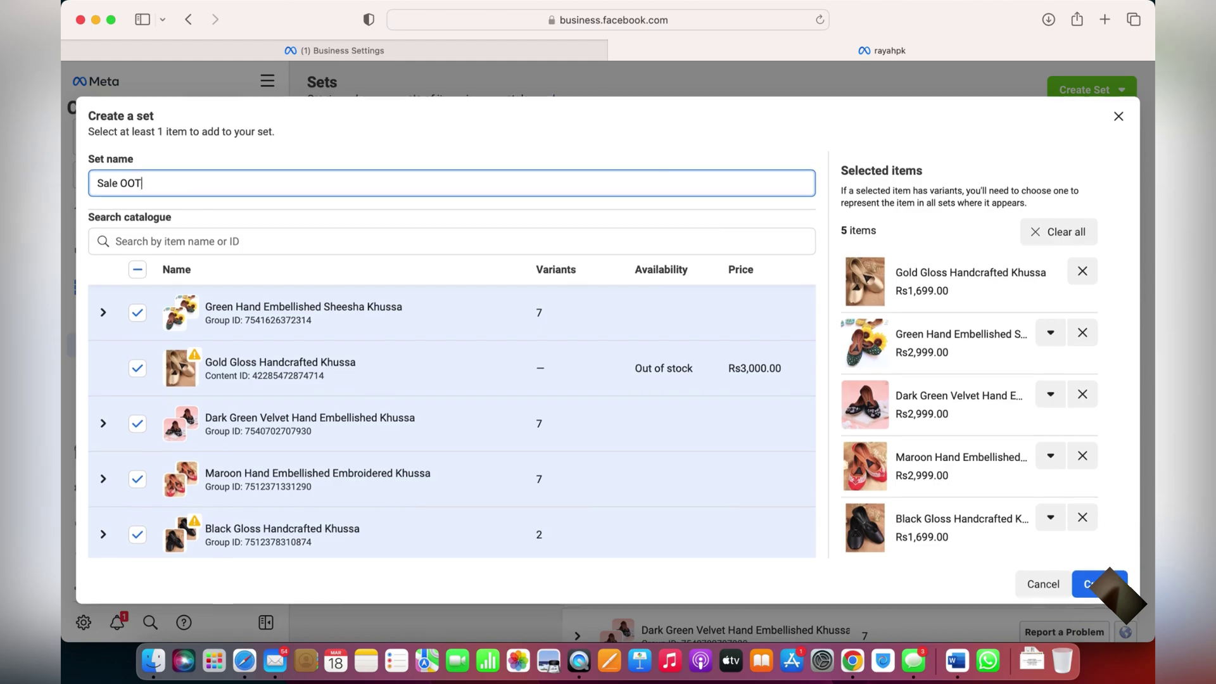
key(BackSpace)
key(BackSpace)
text(Items)
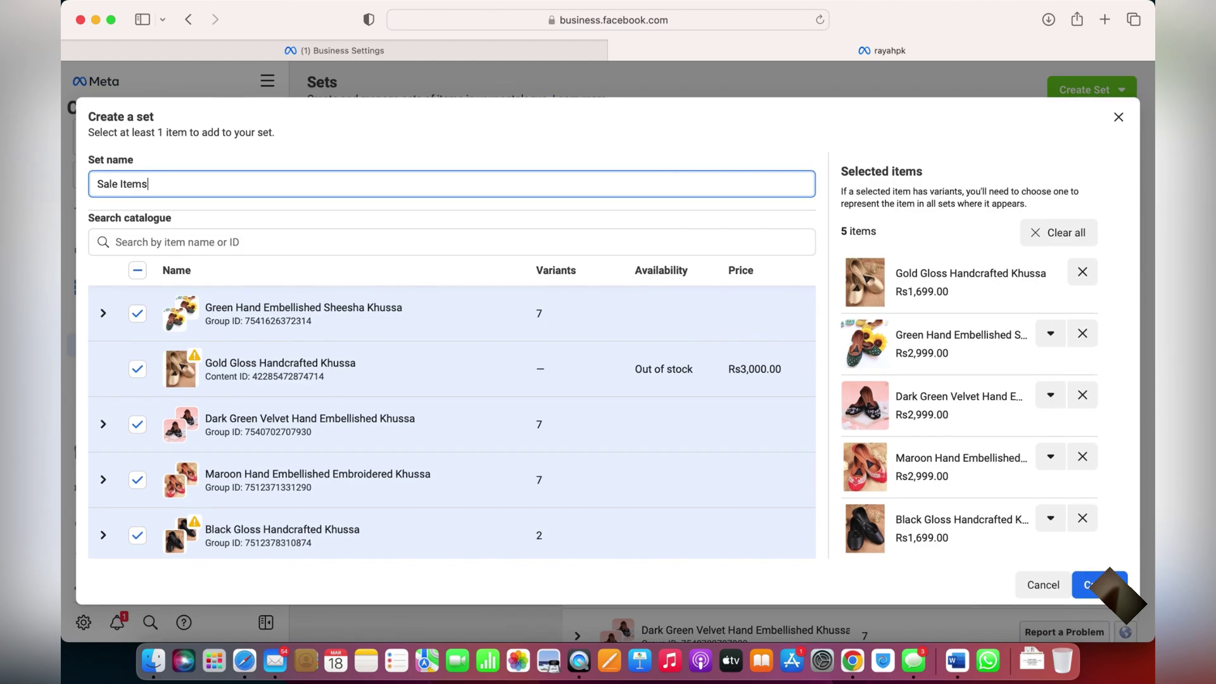
click(1084, 584)
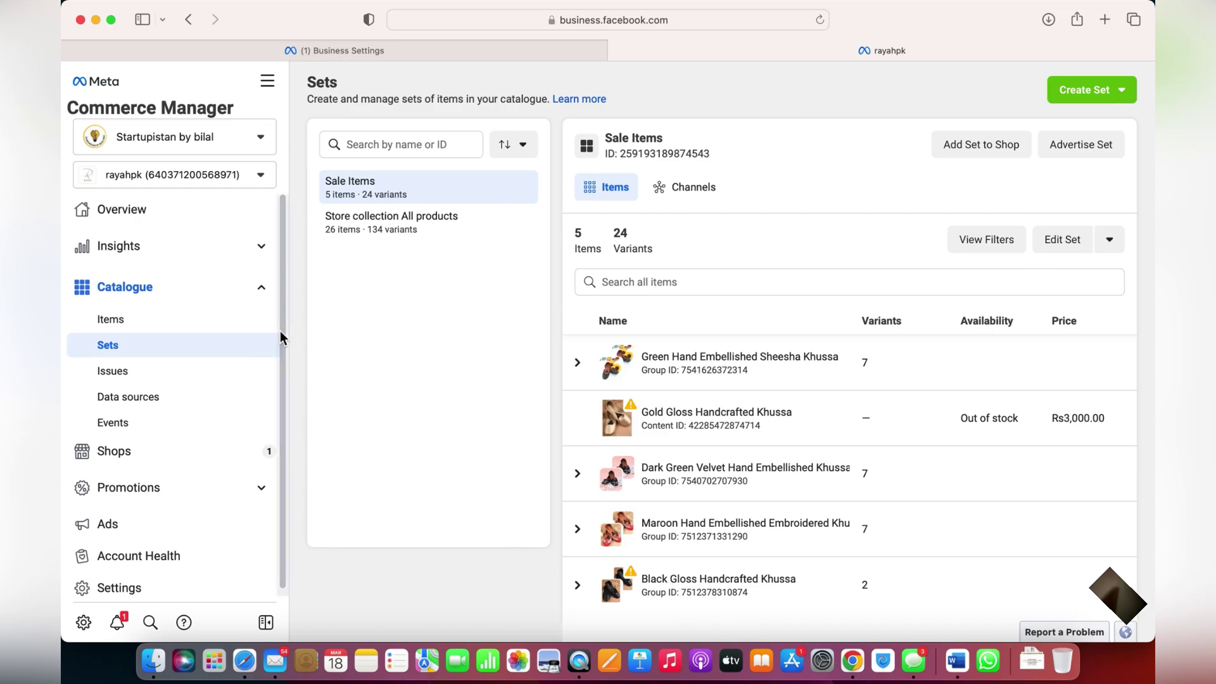
Show the Shops page listing the one Facebook shop with 0 issues, updated 9 Feb 2022
click(158, 440)
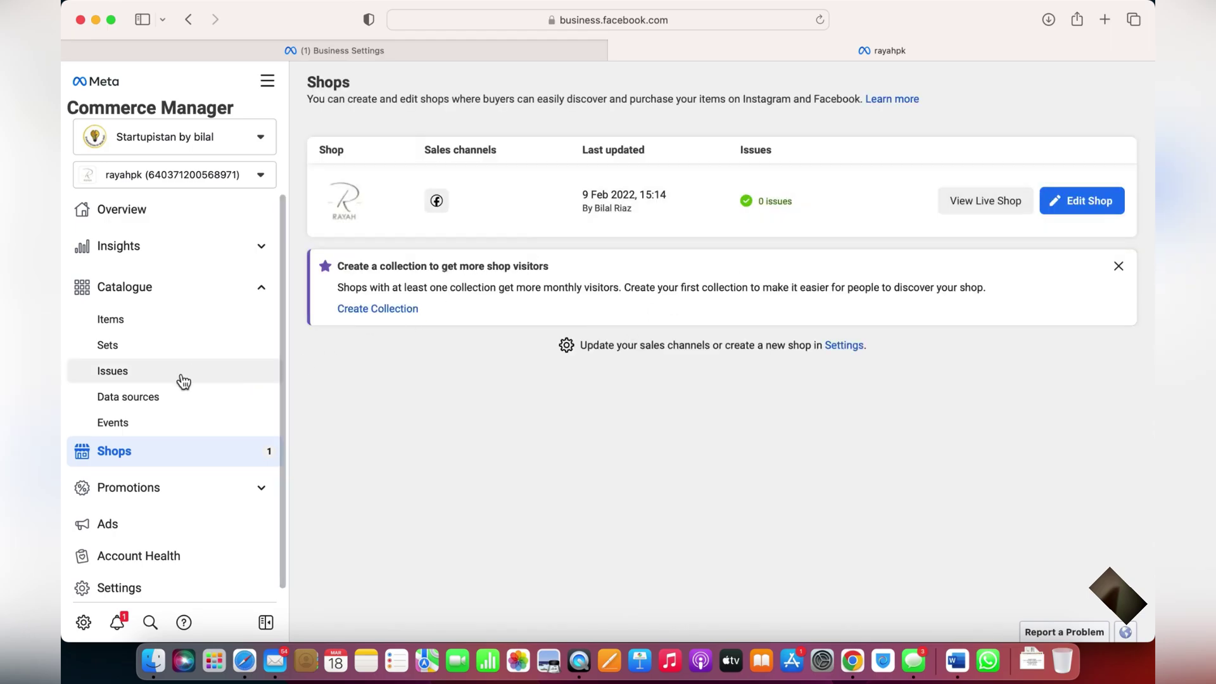
scroll(180, 386, down, 1)
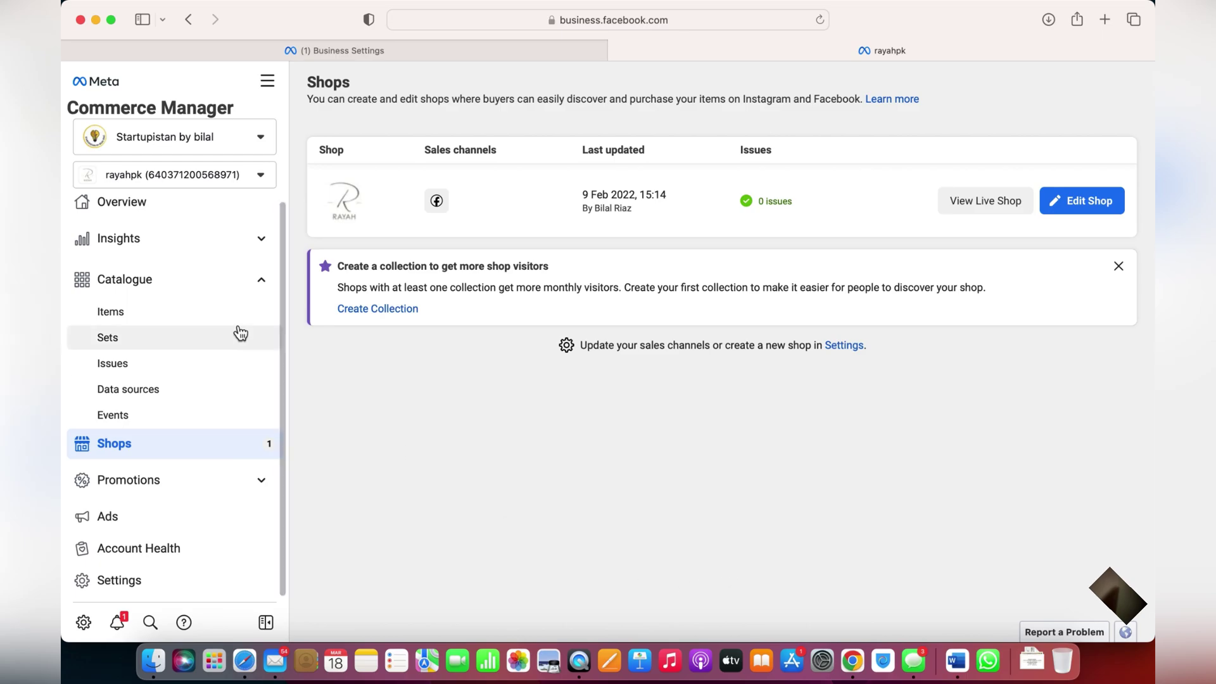
Open the commerce account settings and view the Catalogue section
click(133, 581)
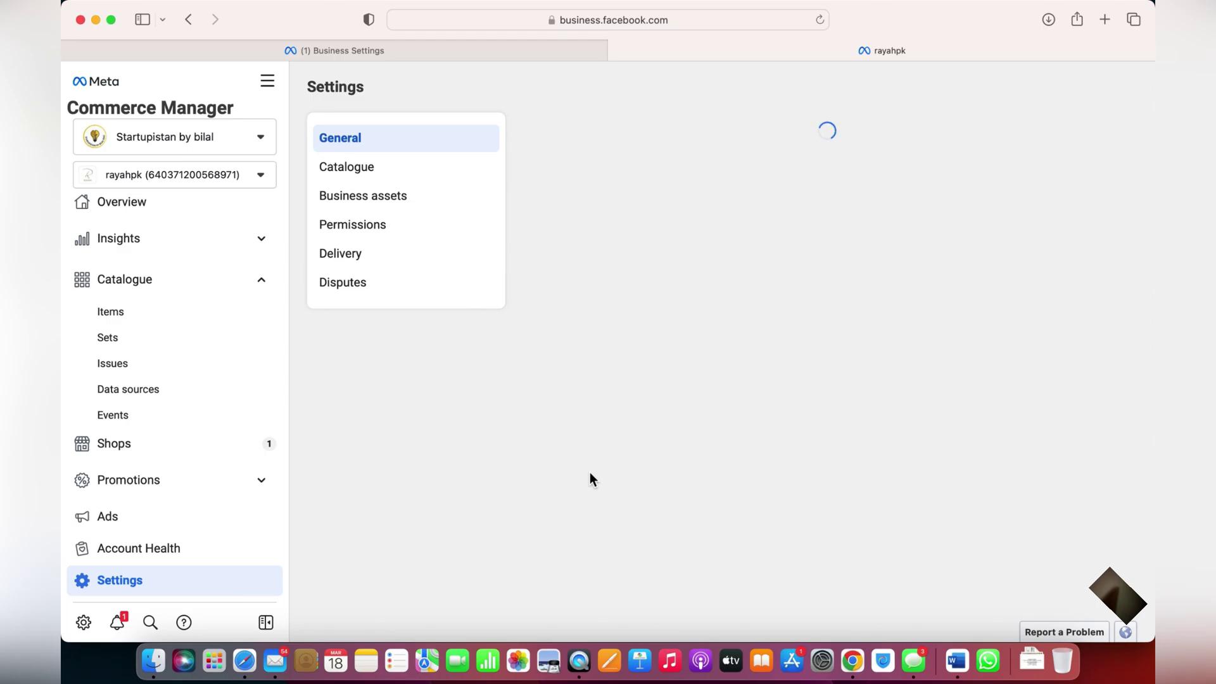
scroll(749, 423, down, 2)
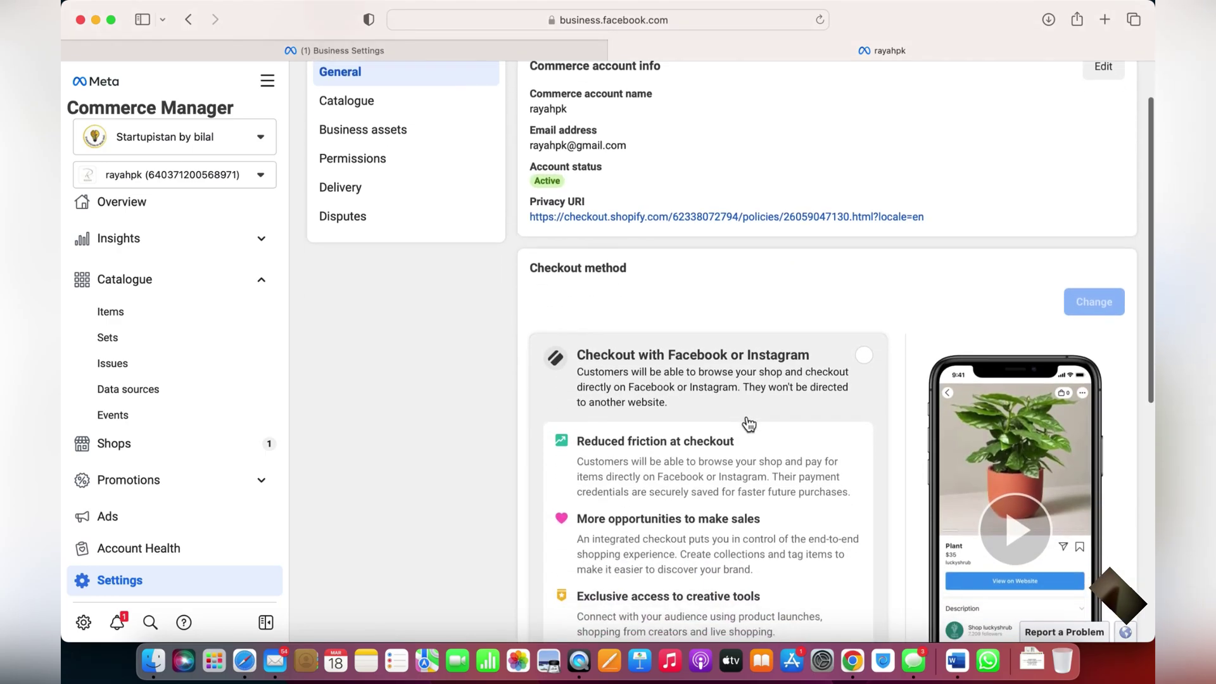
scroll(749, 423, down, 8)
scroll(749, 423, up, 10)
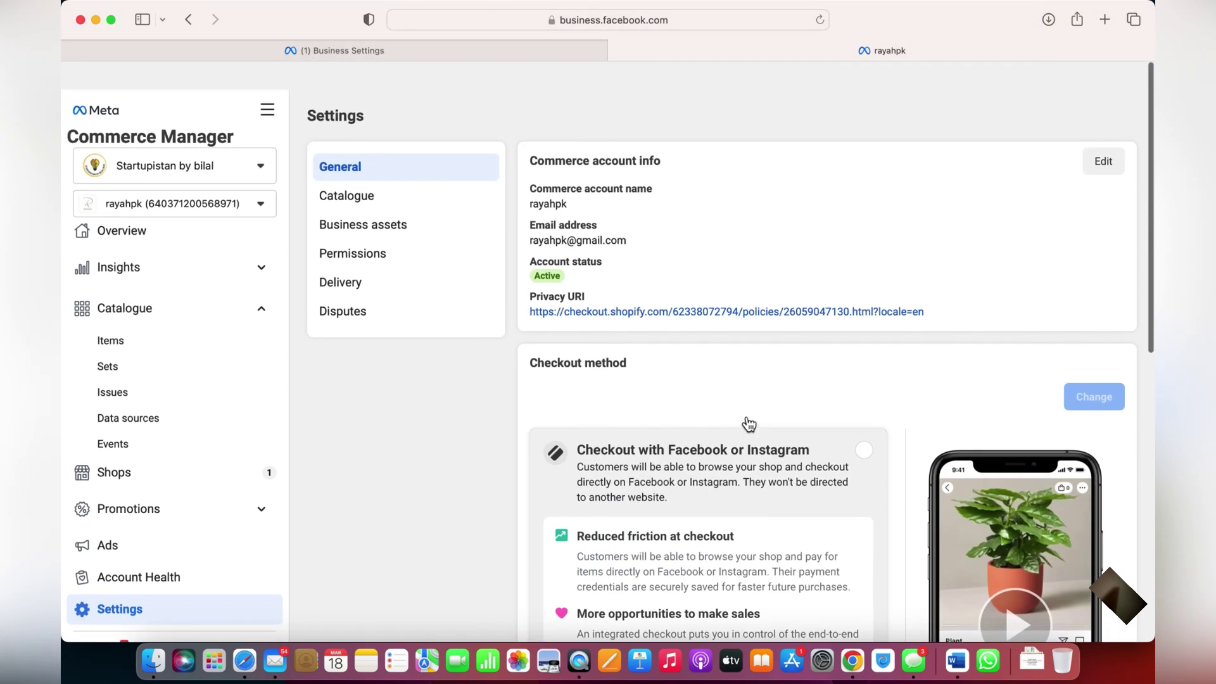
click(418, 169)
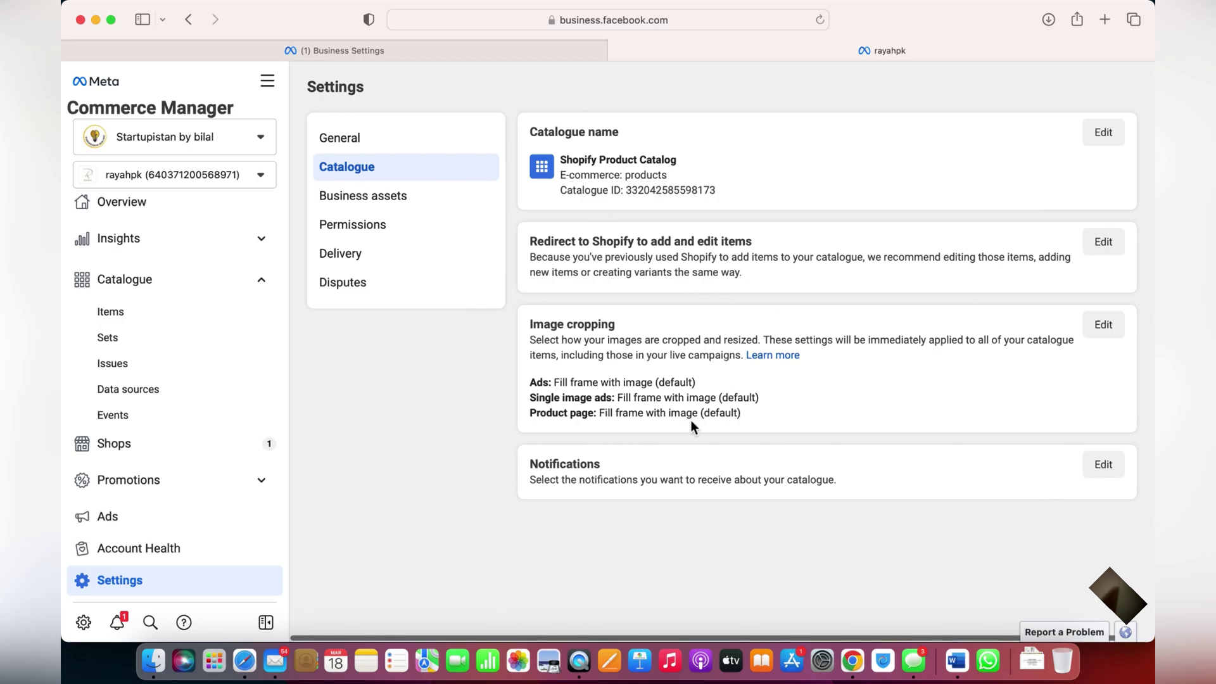
Review Business assets, Permissions and Delivery, ending on Disputes with no claims email assigned
click(388, 196)
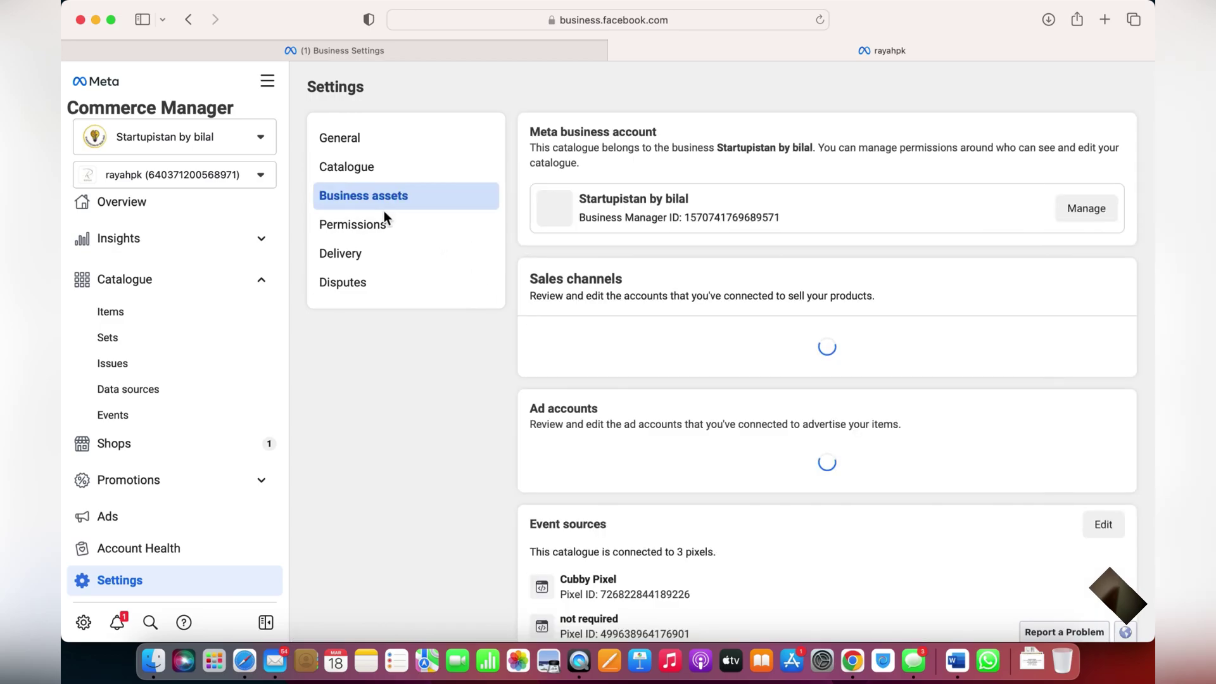
scroll(693, 386, down, 3)
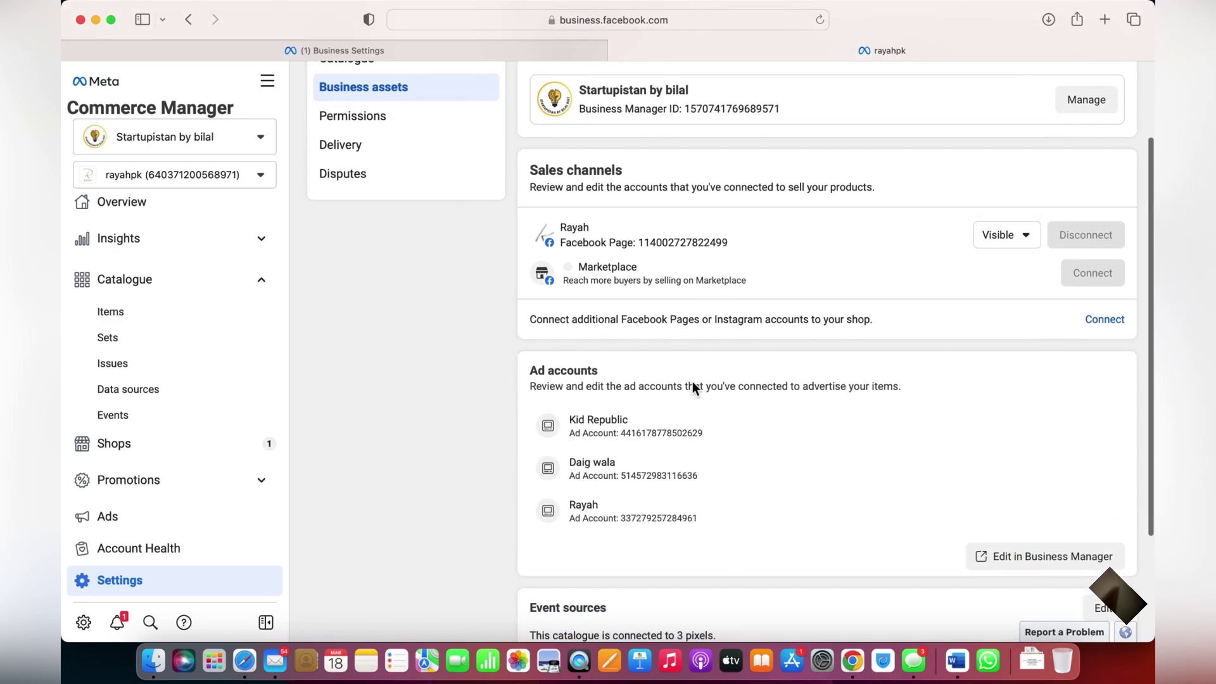
scroll(693, 382, down, 5)
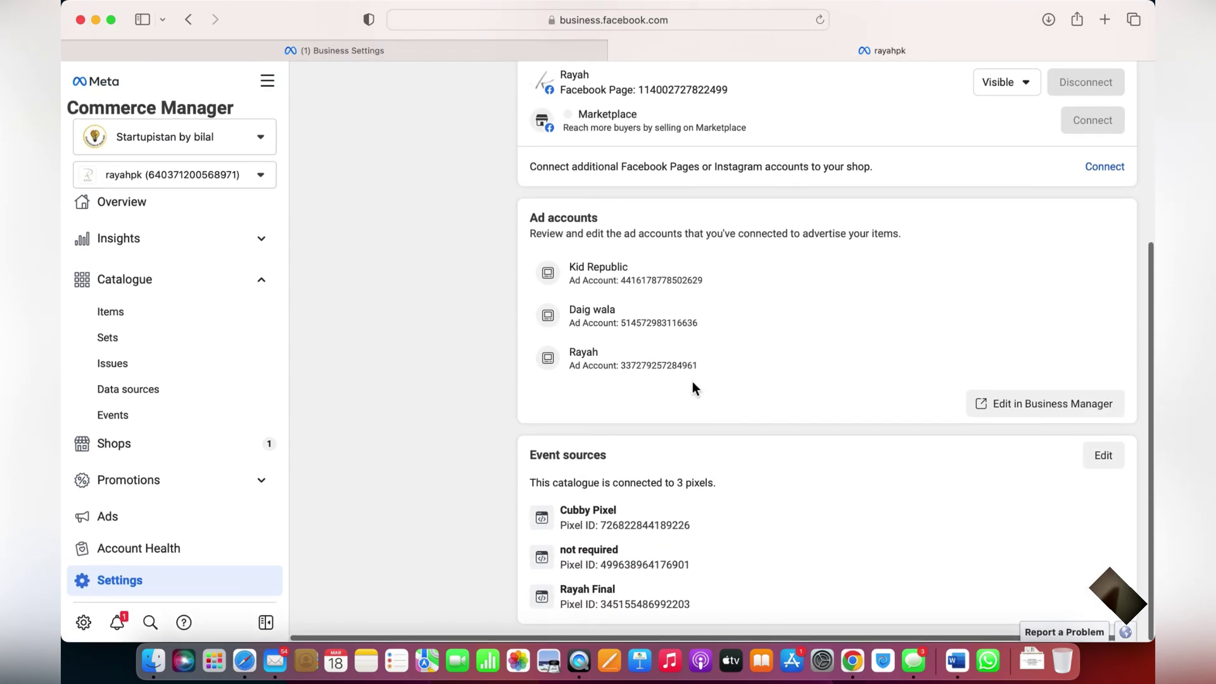
scroll(817, 544, up, 8)
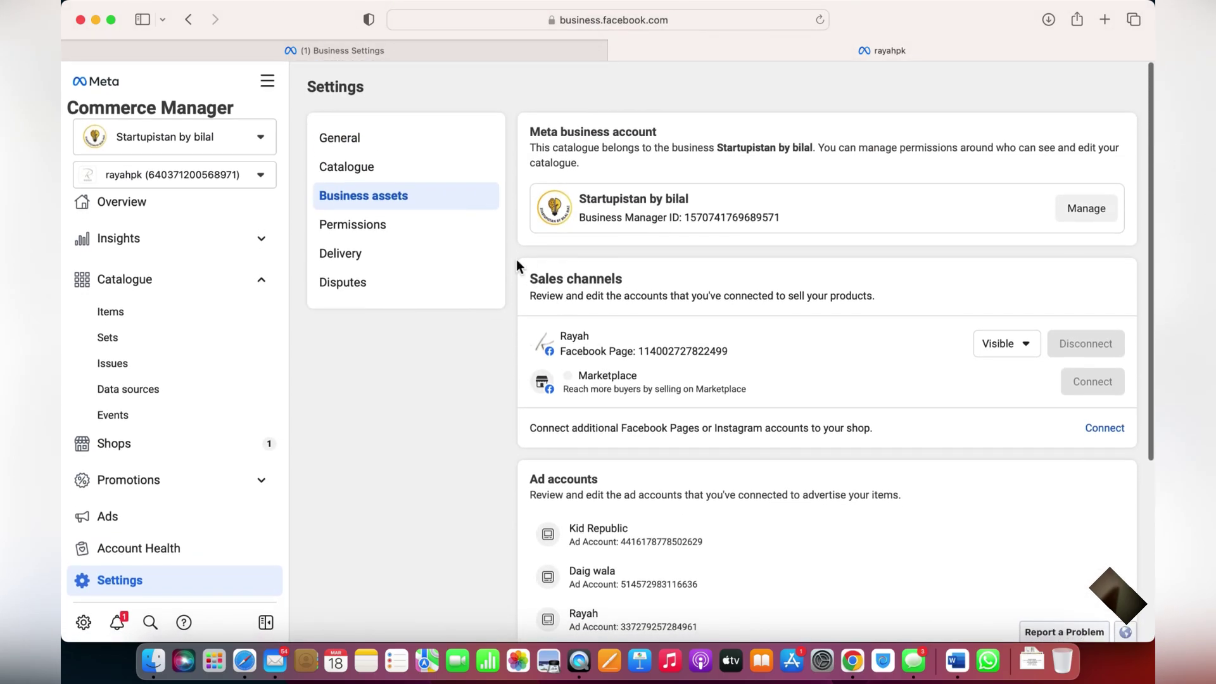
click(397, 232)
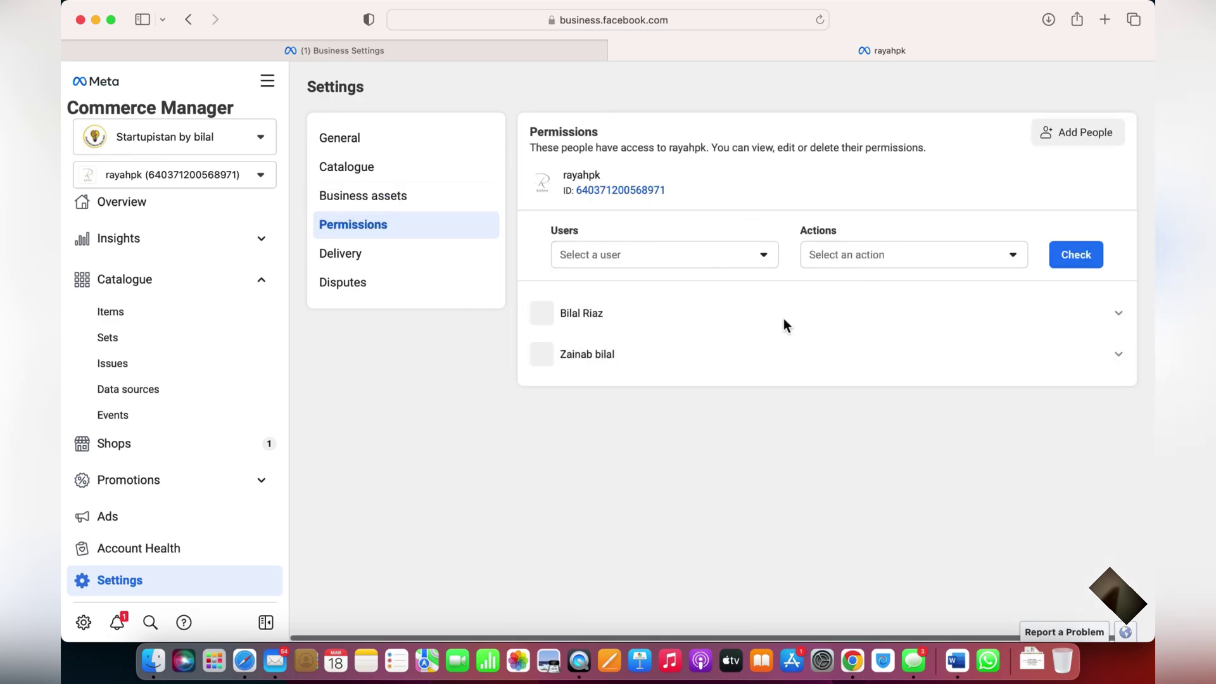
click(382, 259)
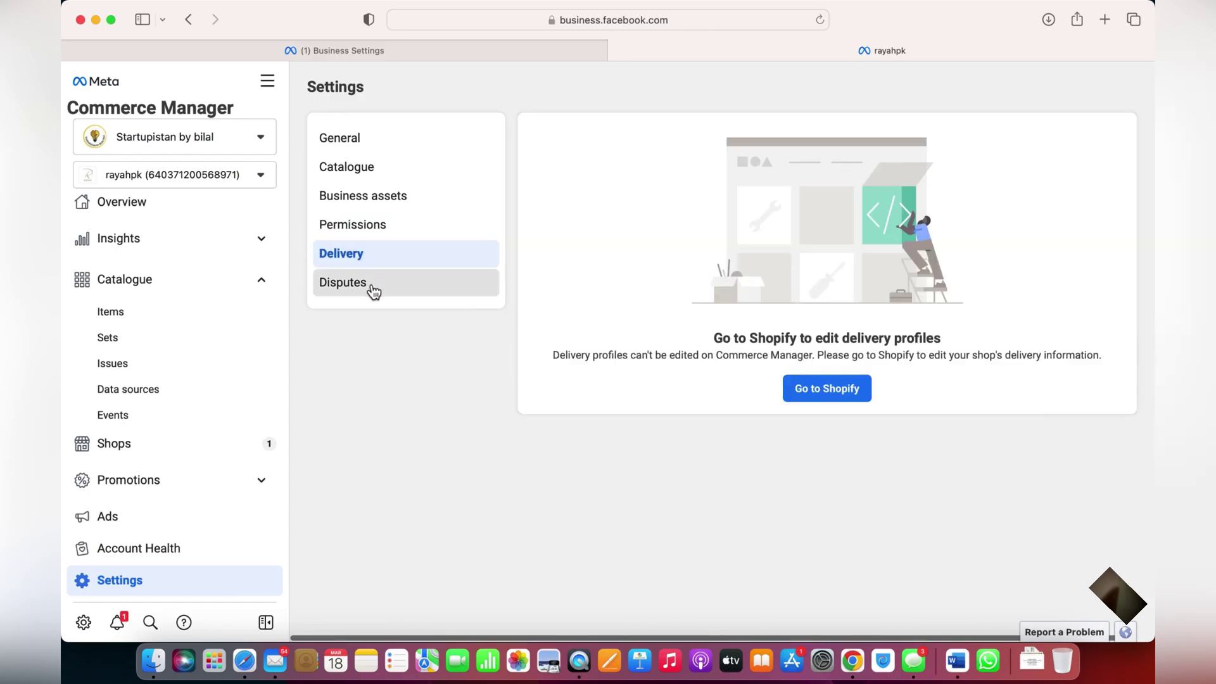
click(372, 283)
Go to Ads Manager and switch the ad account from Kid Republic to Rayah
click(268, 93)
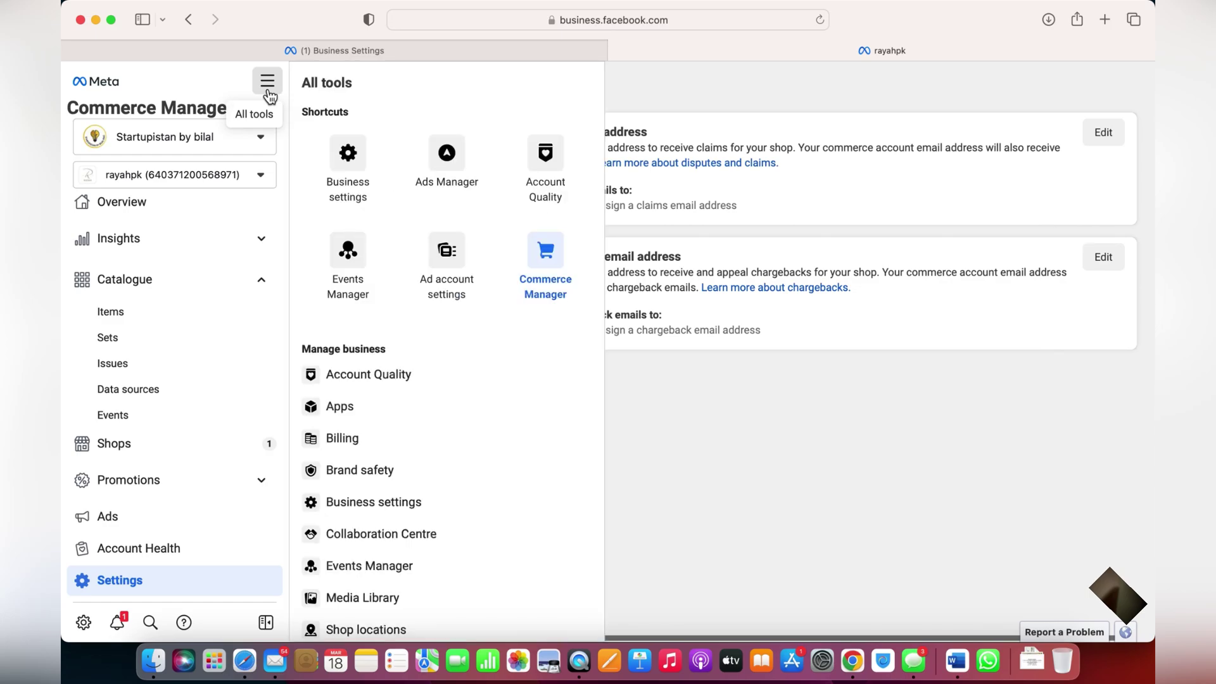
click(442, 169)
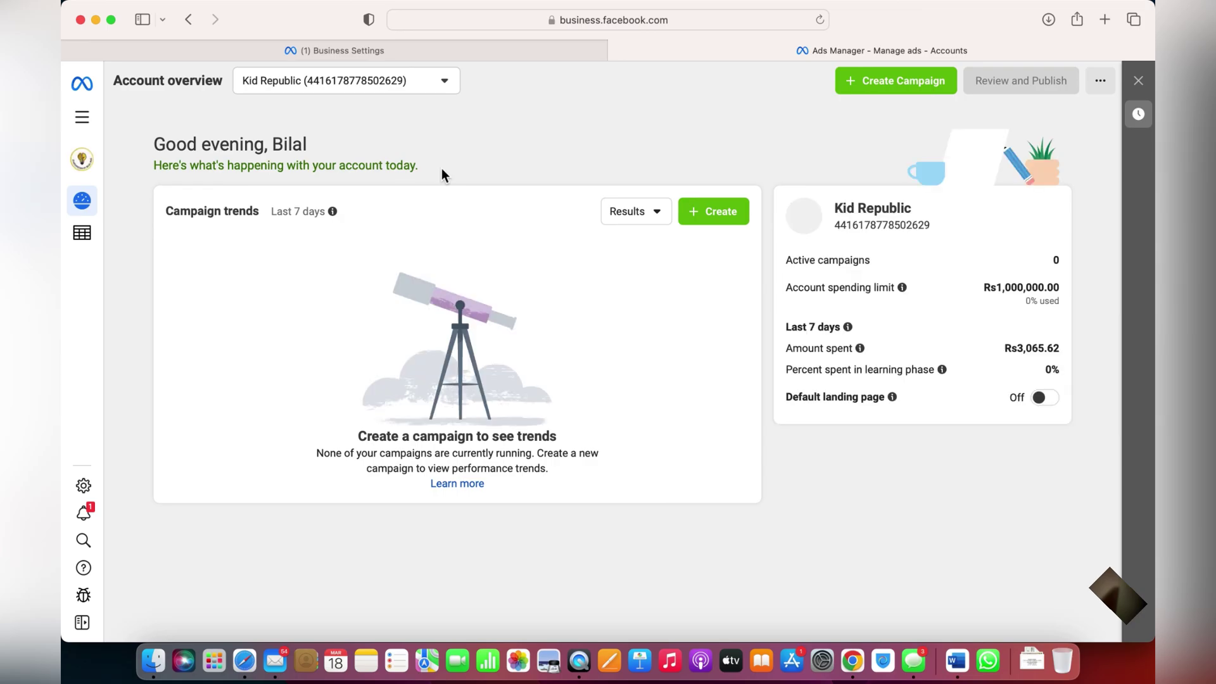
click(405, 85)
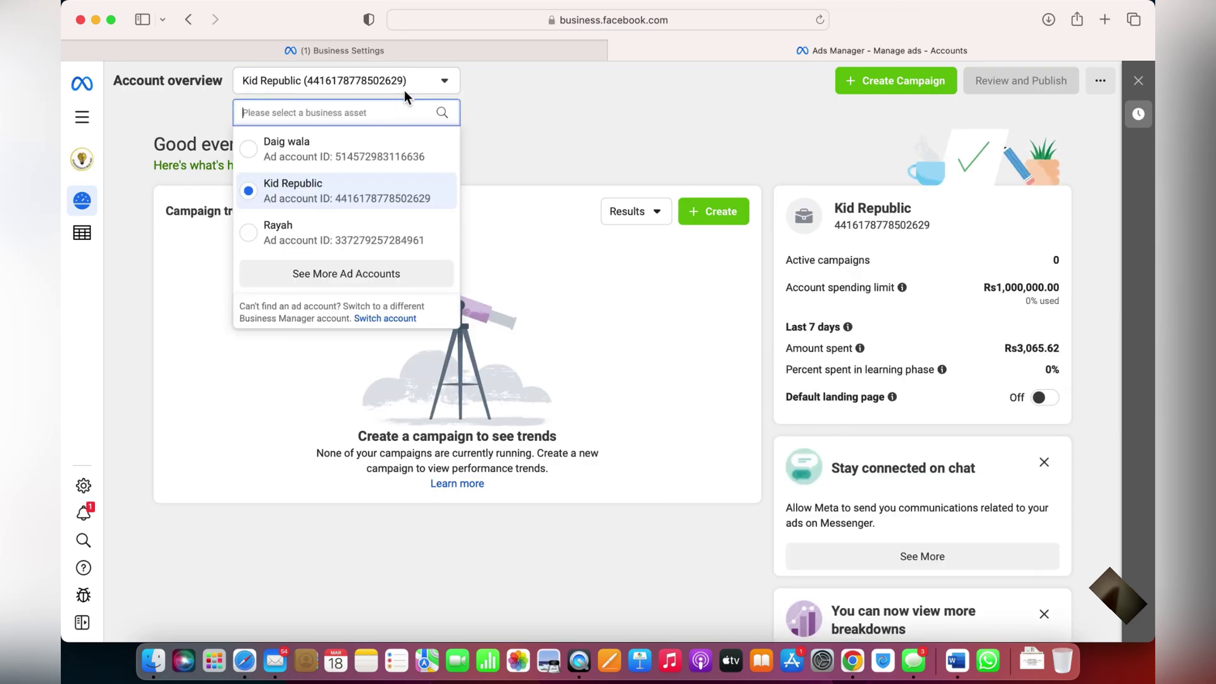
click(342, 235)
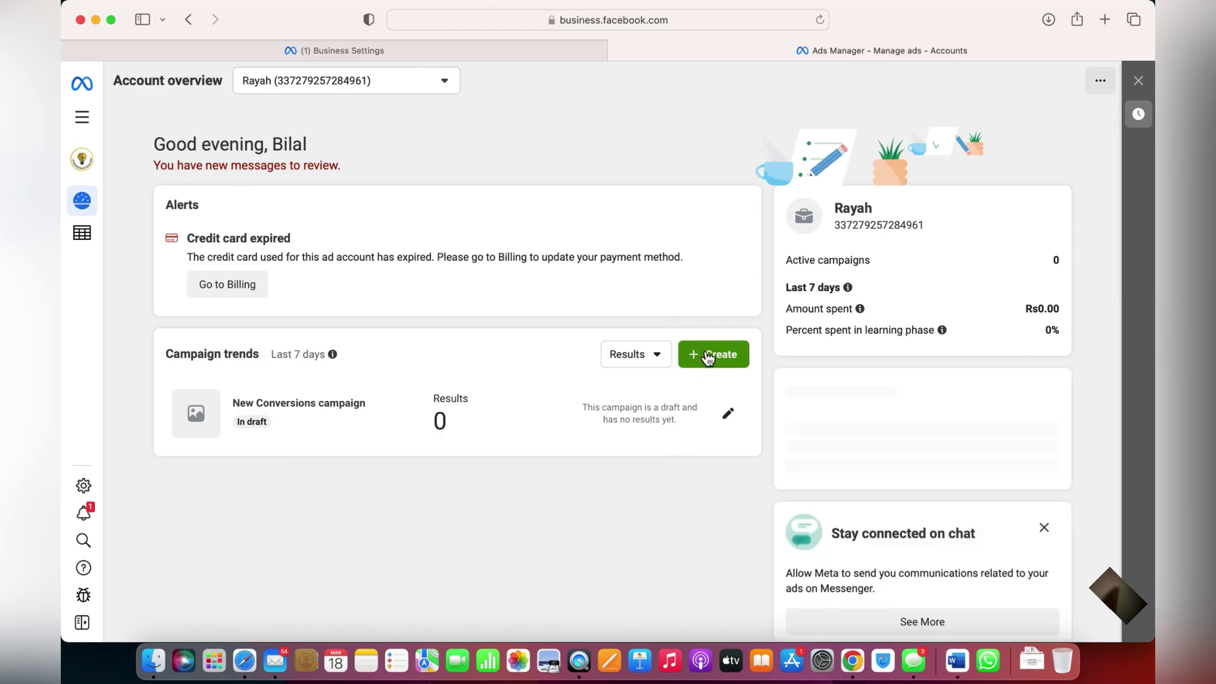
Create a new campaign with the Sales objective
click(708, 358)
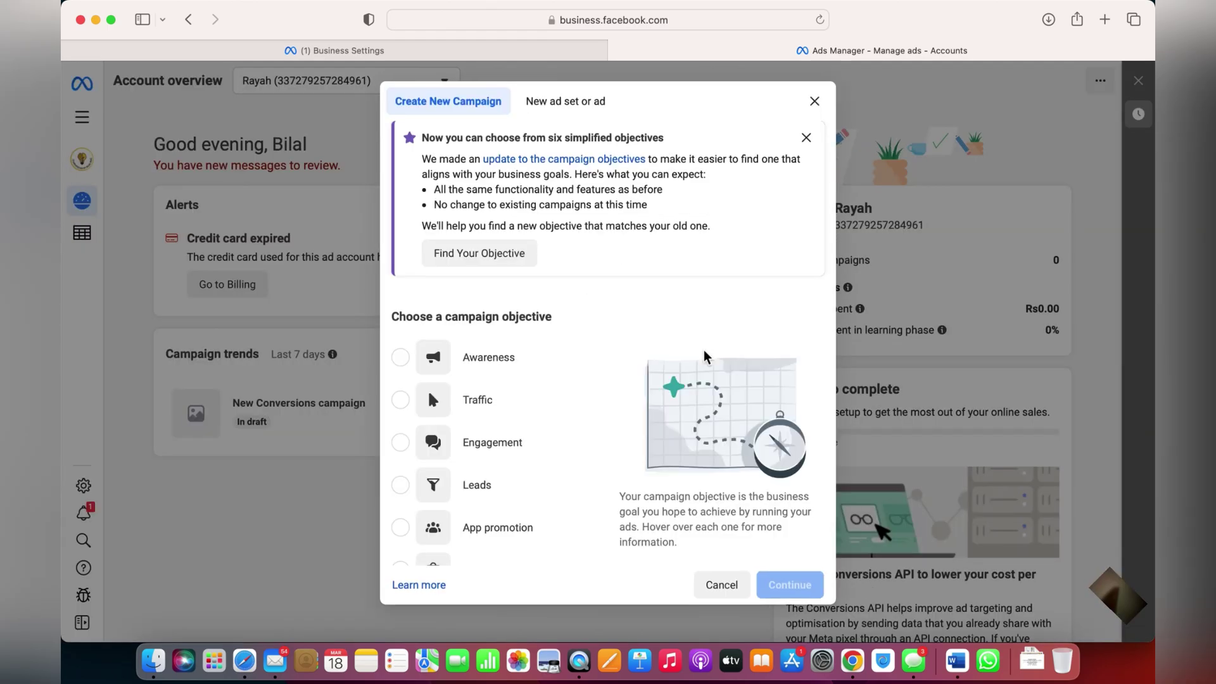
scroll(529, 424, down, 3)
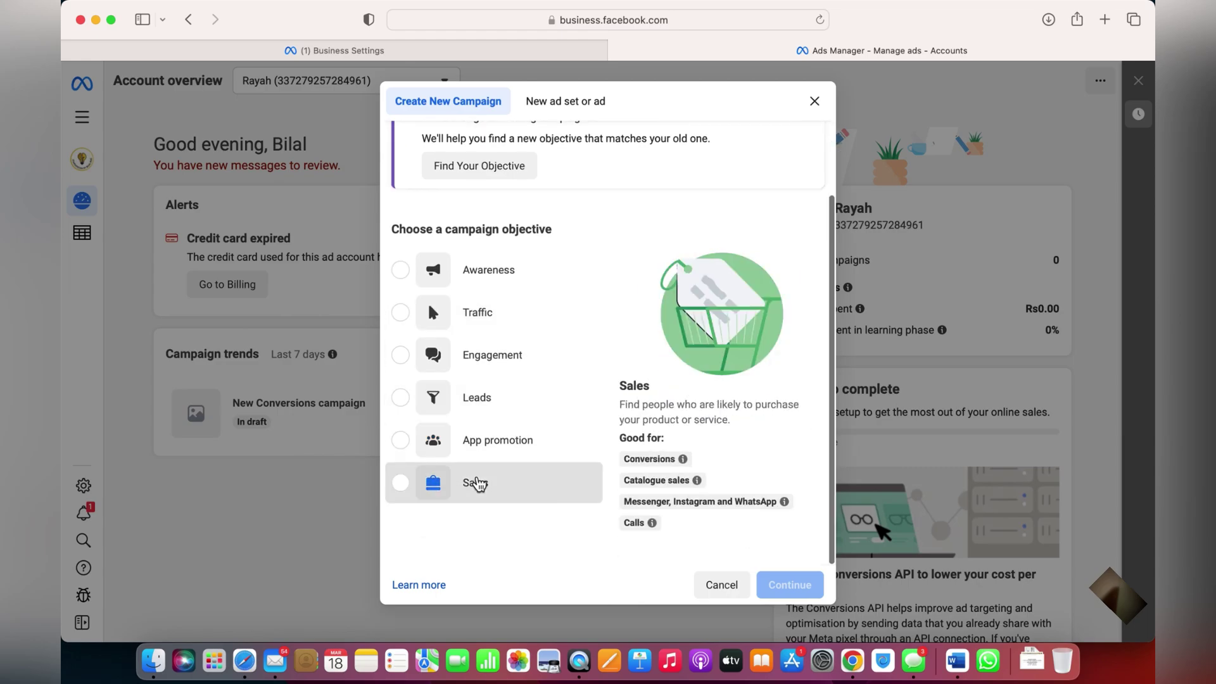
click(476, 483)
click(787, 583)
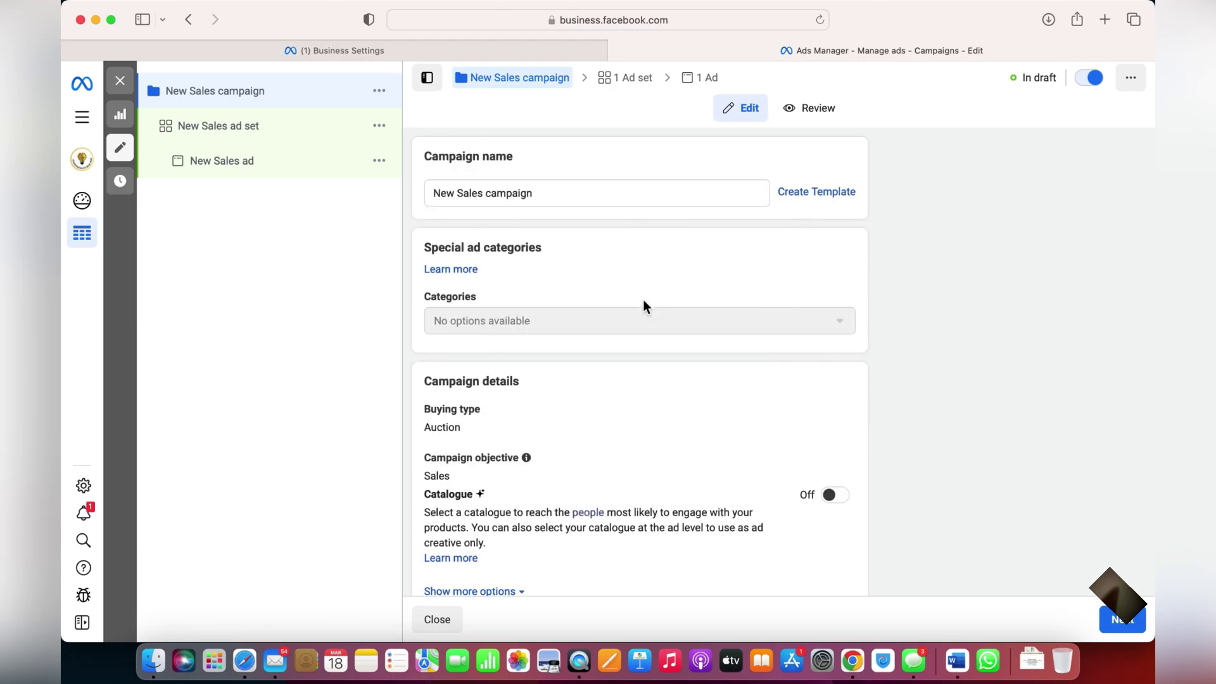
Choose the Rayah Final pixel for the New Sales ad set's conversion tracking
scroll(643, 301, down, 5)
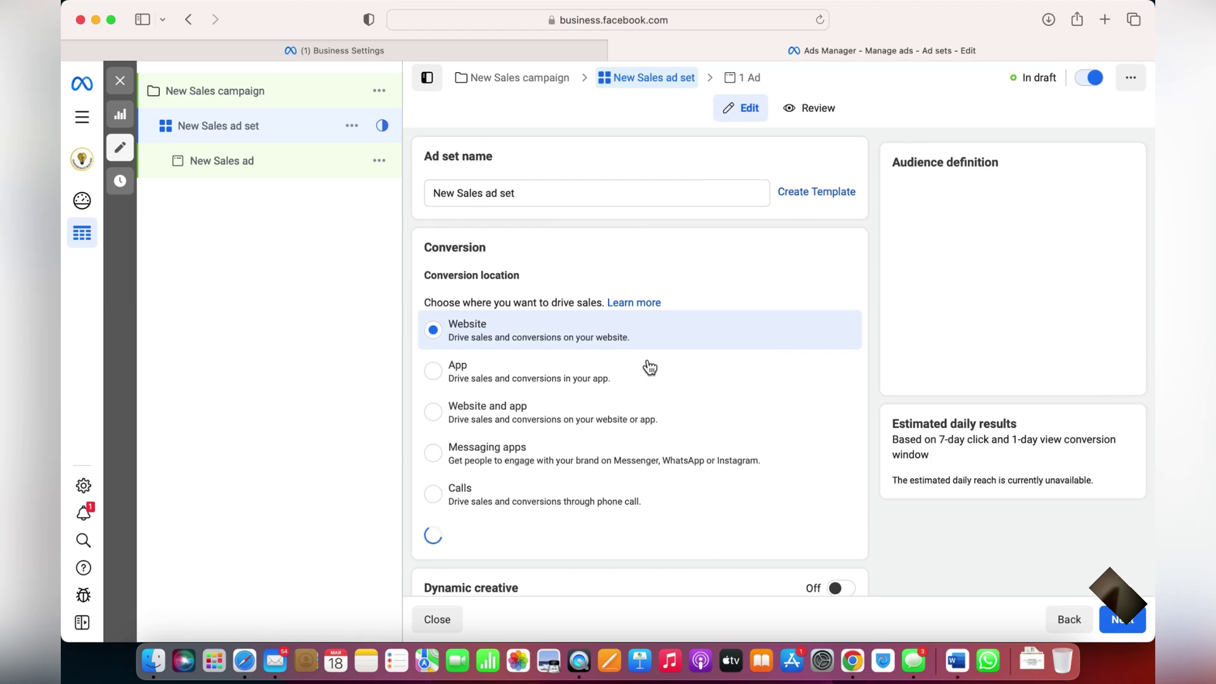
scroll(650, 367, down, 5)
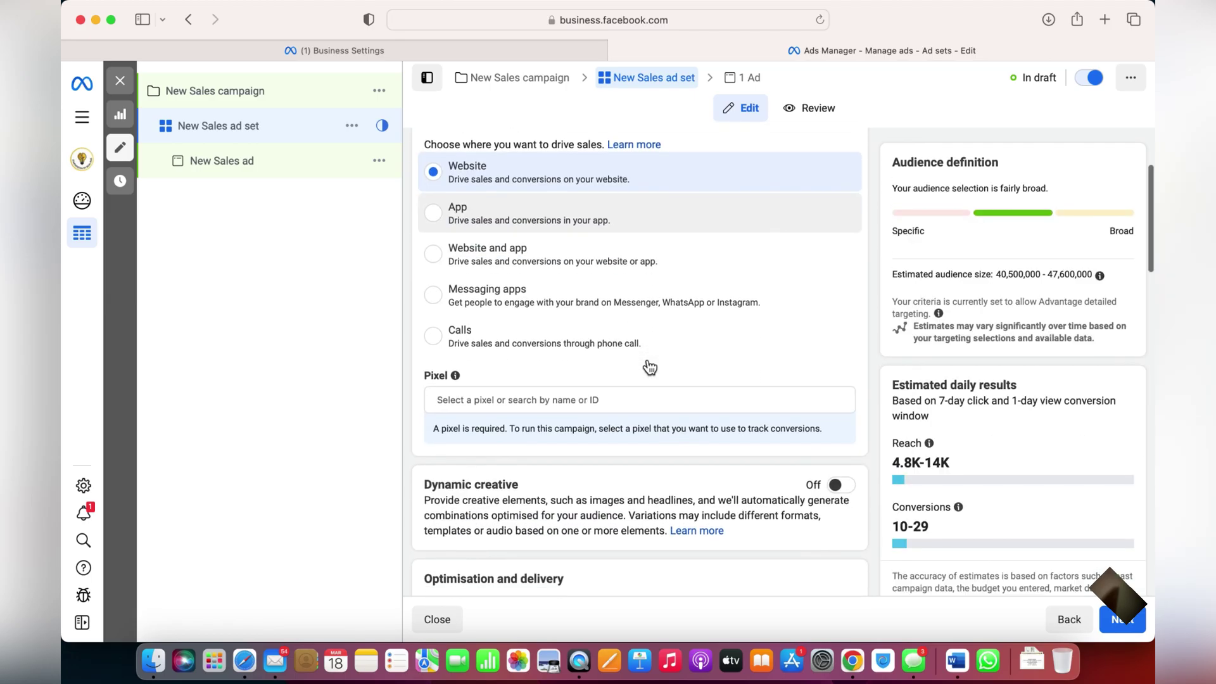
click(575, 242)
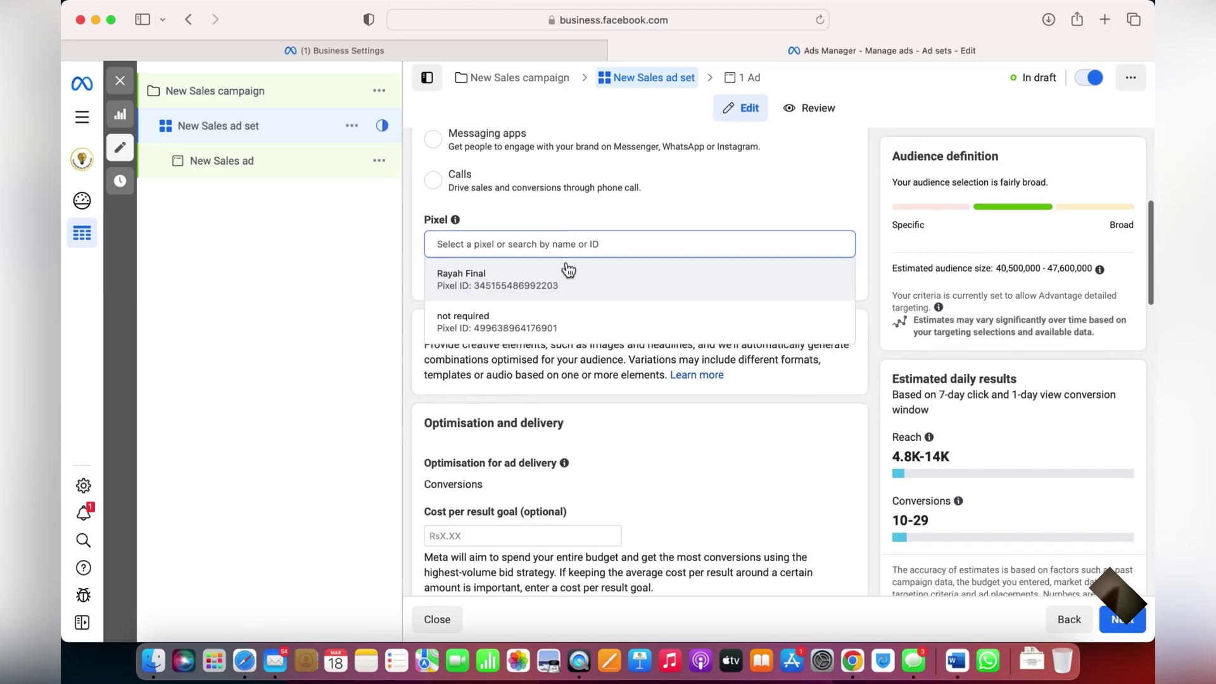
click(557, 286)
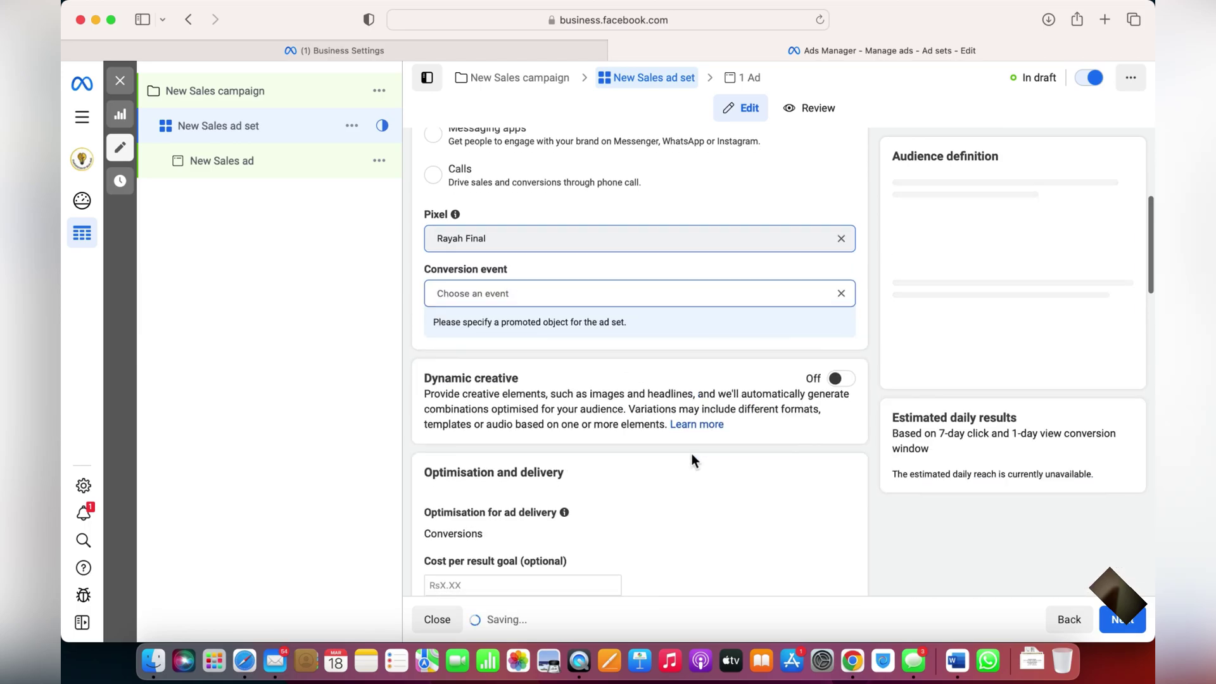
scroll(692, 453, down, 4)
scroll(692, 453, down, 8)
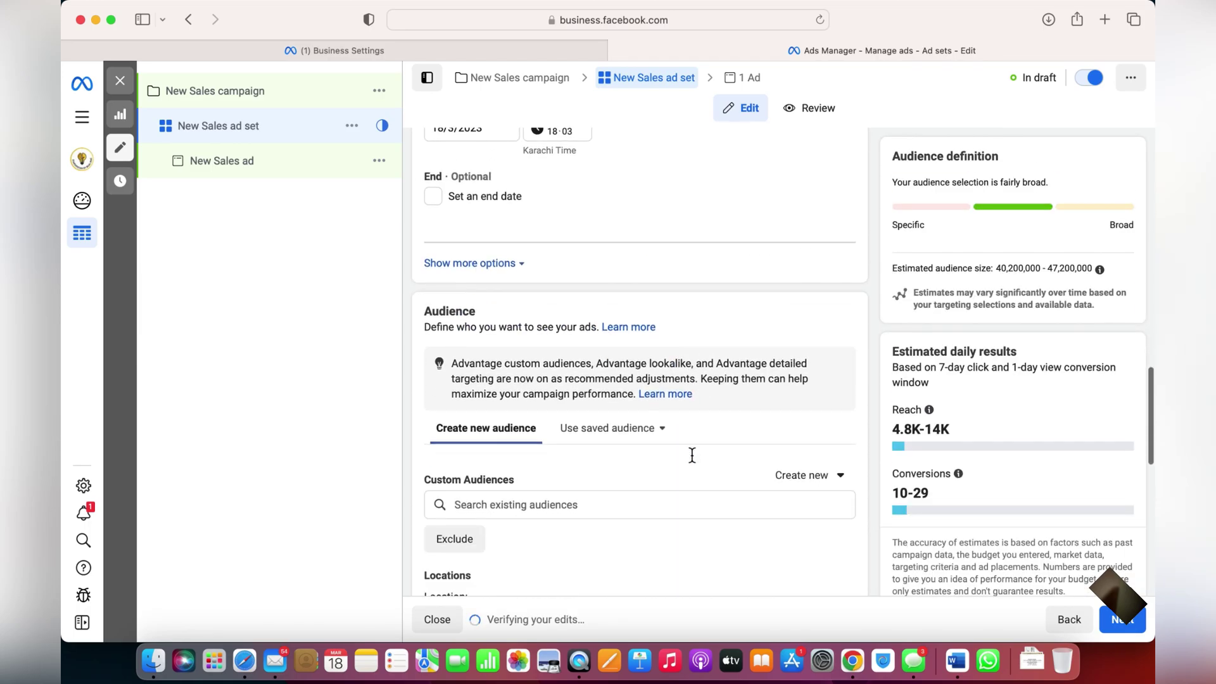
scroll(692, 455, down, 3)
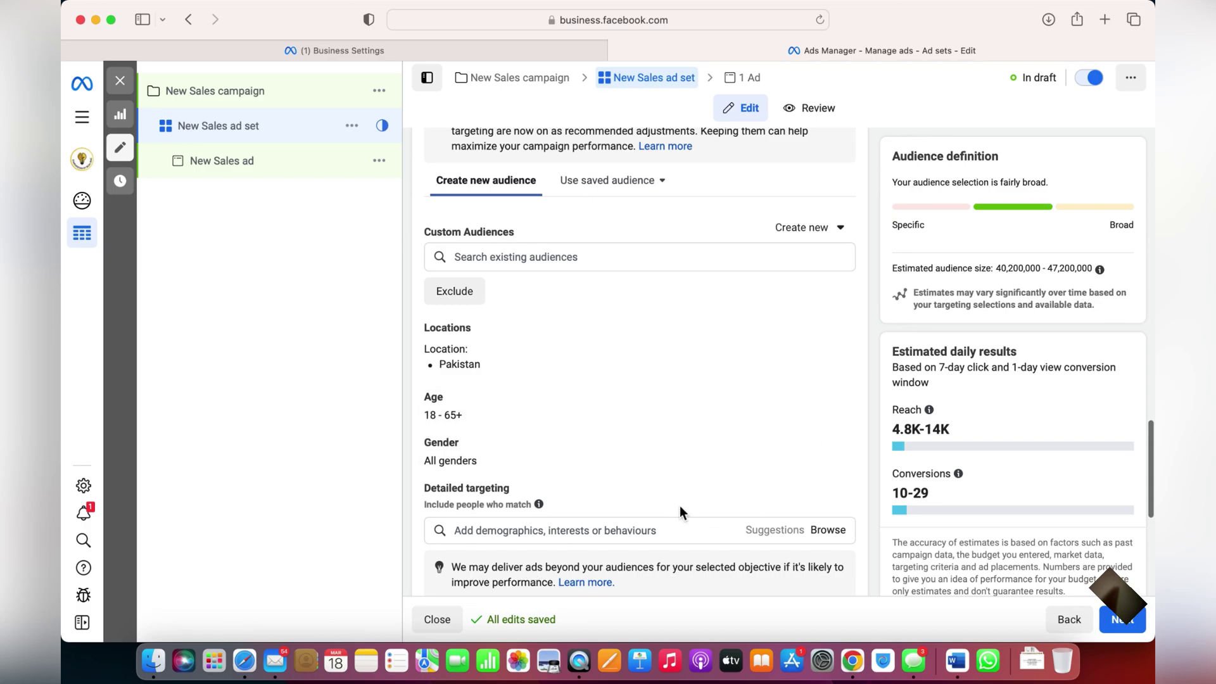
scroll(679, 506, down, 5)
scroll(708, 503, down, 1)
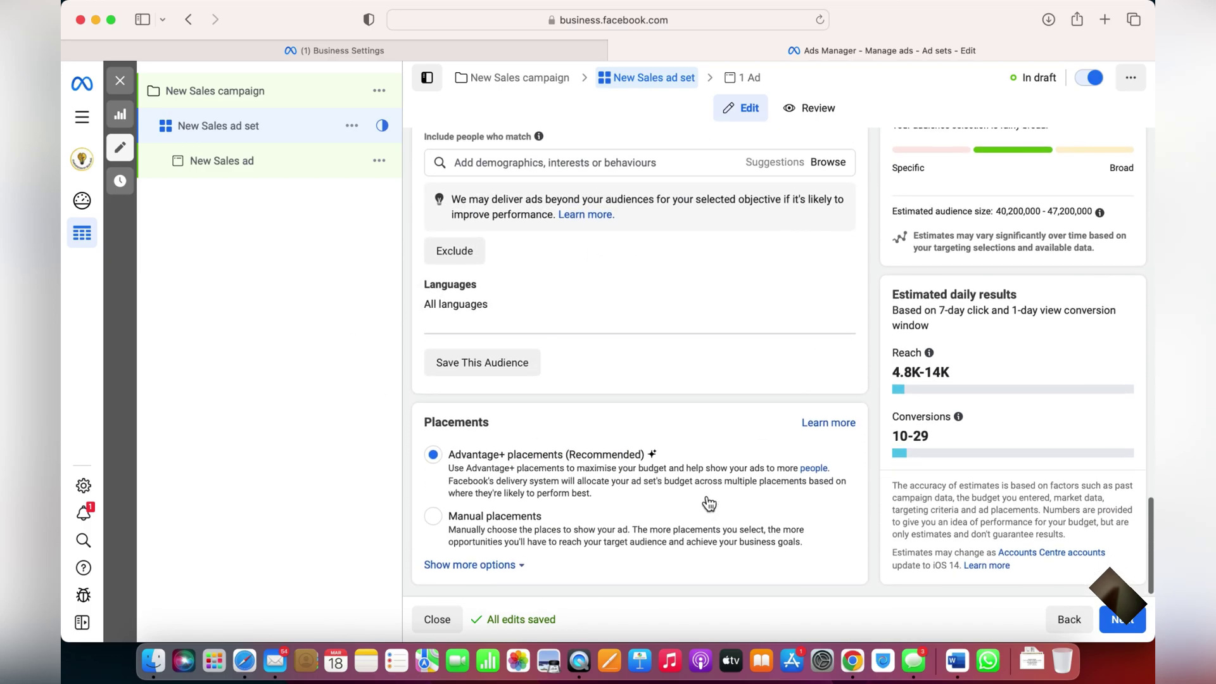
At the ad level, take media from the Testing 123 catalogue with All products
click(1115, 623)
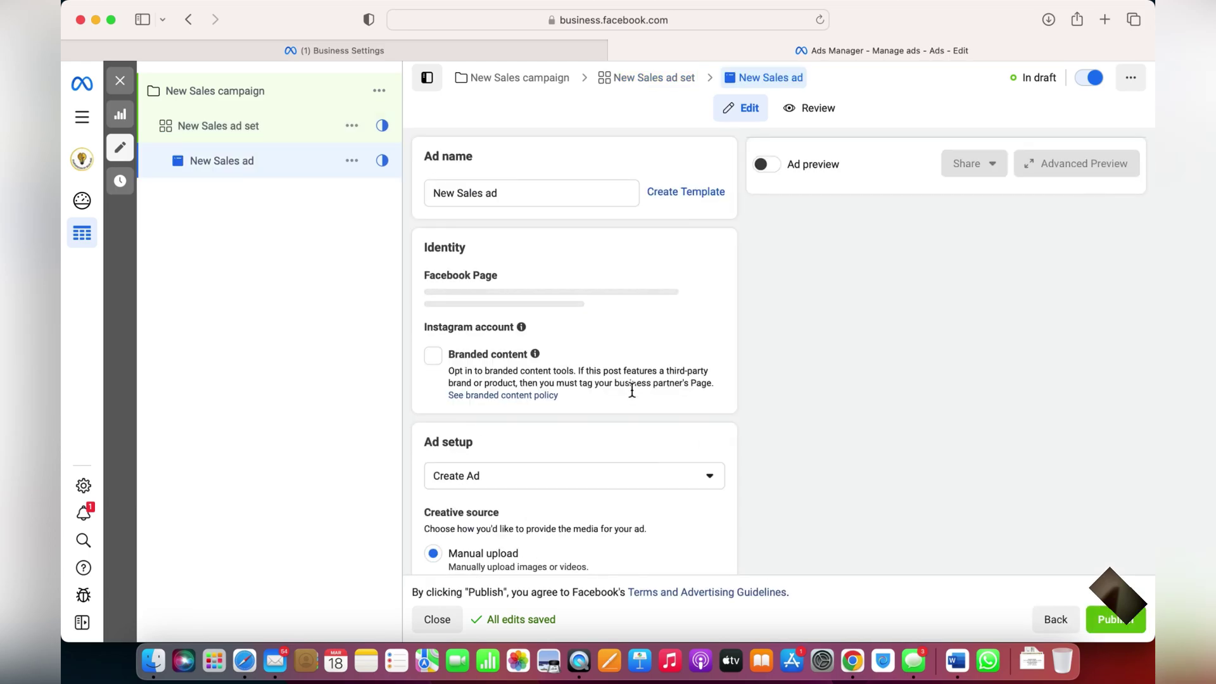
scroll(632, 390, down, 5)
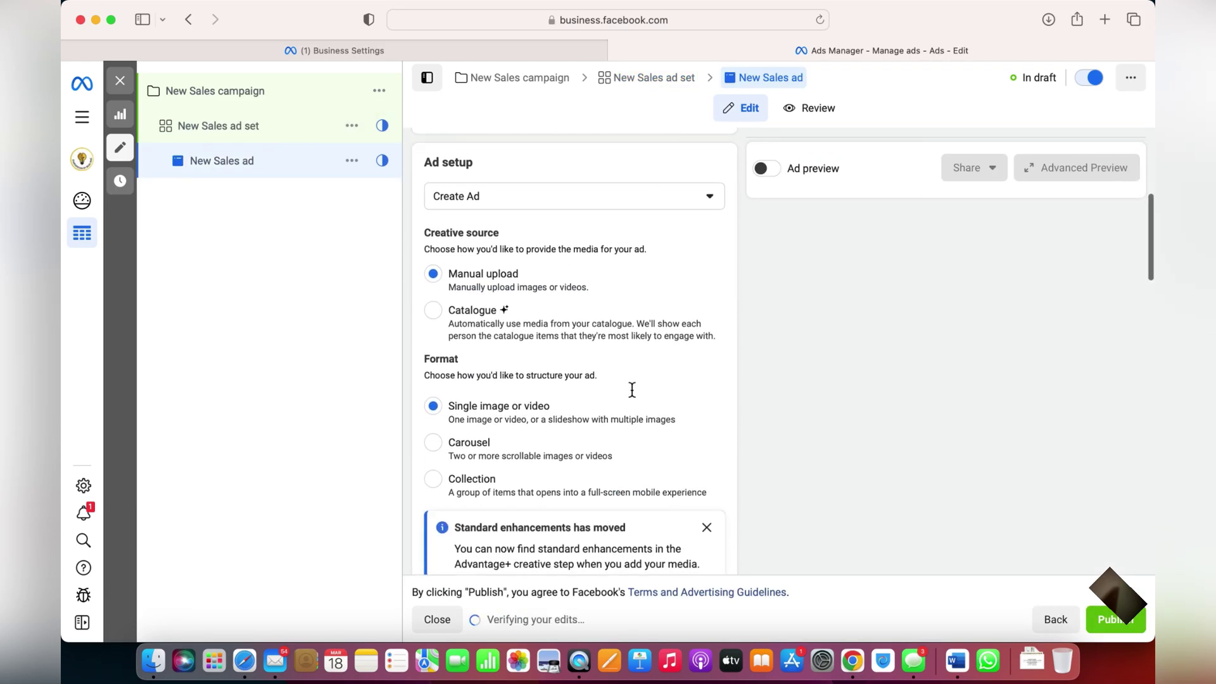
click(436, 313)
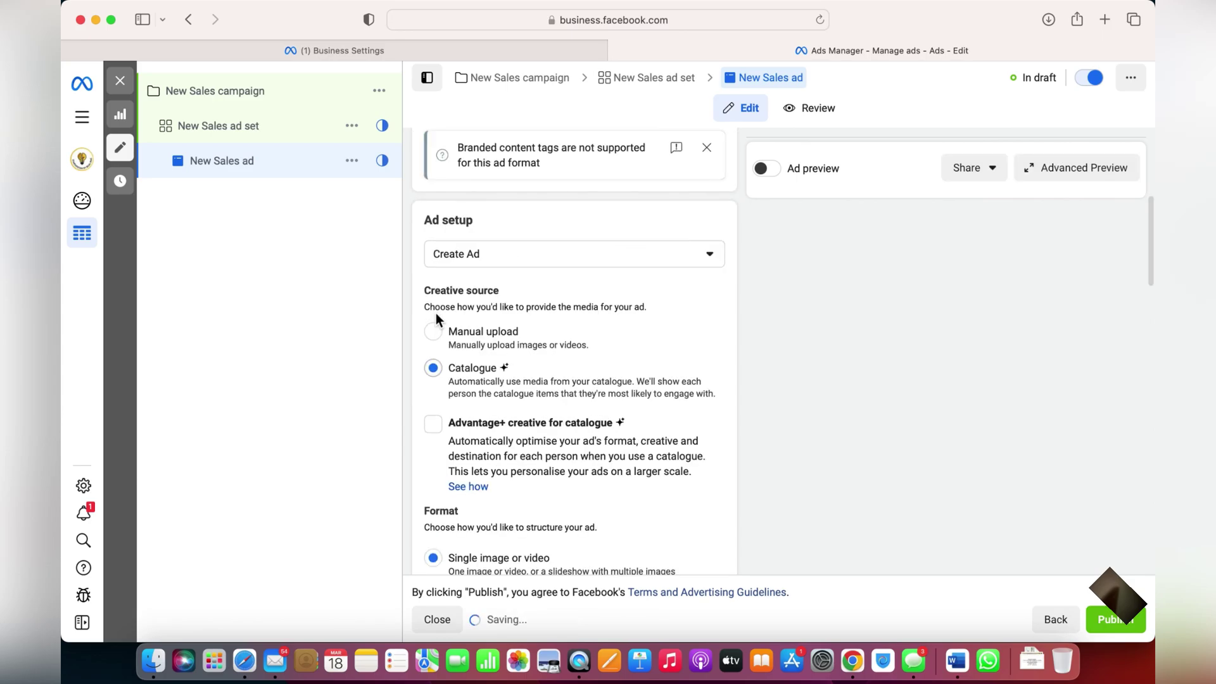
scroll(437, 317, down, 10)
click(571, 394)
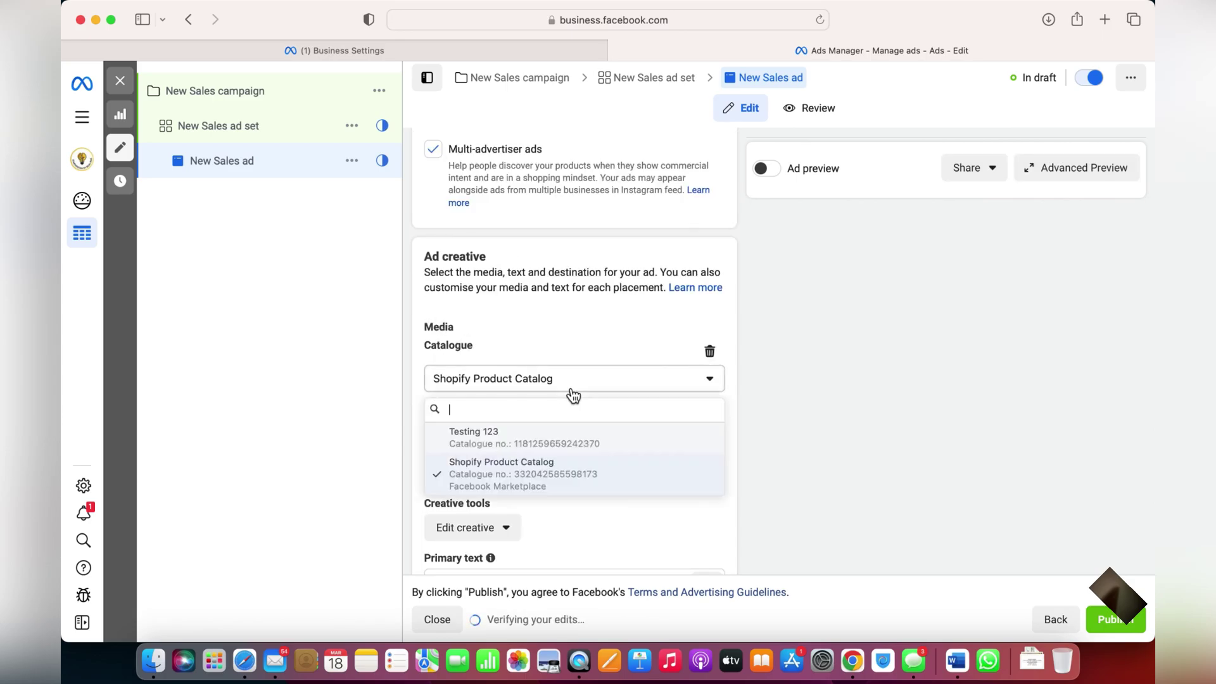
click(538, 434)
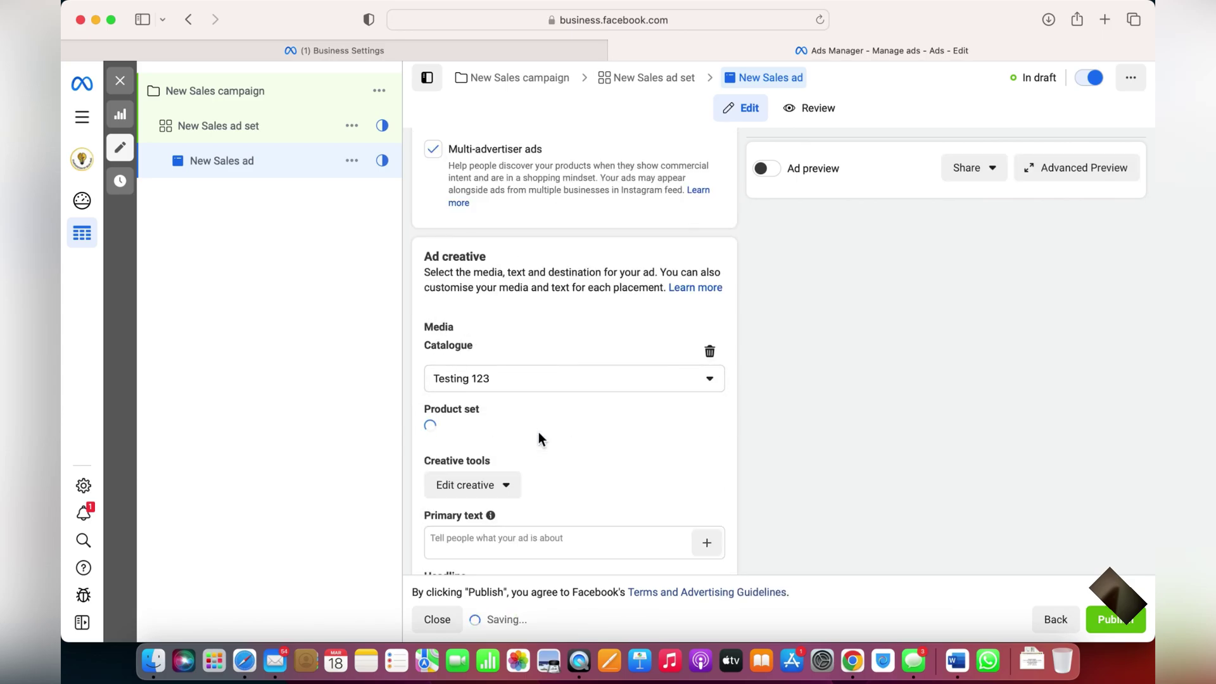
scroll(584, 450, down, 2)
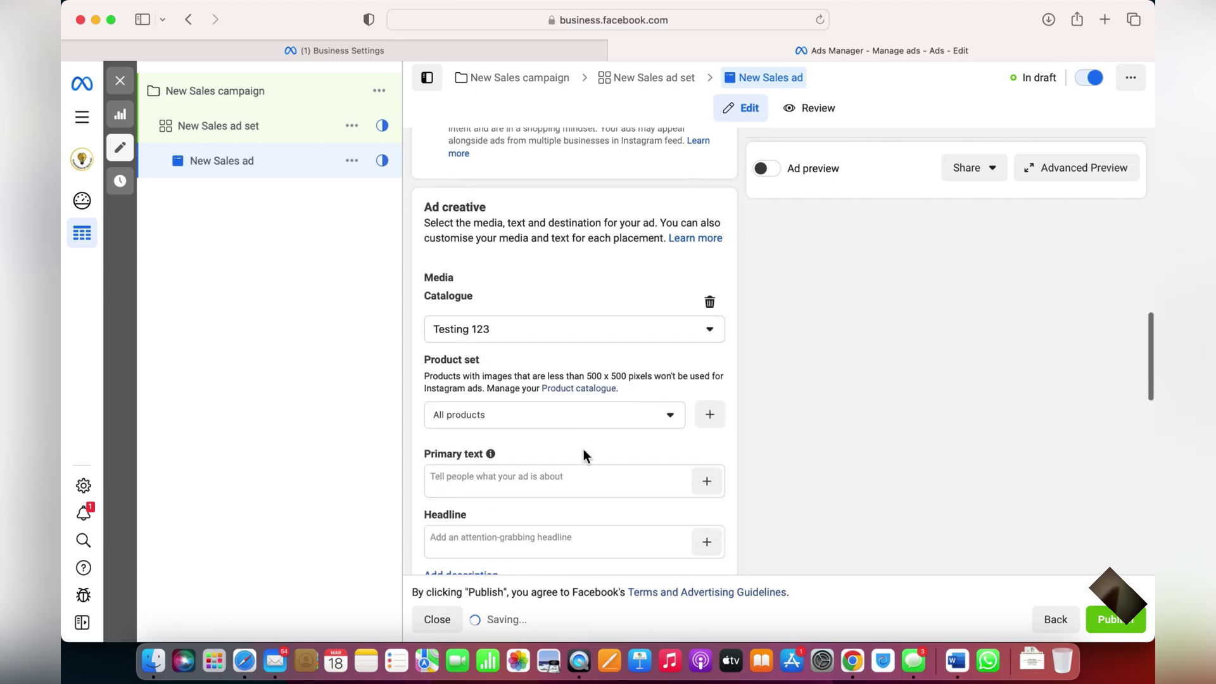
scroll(626, 423, down, 3)
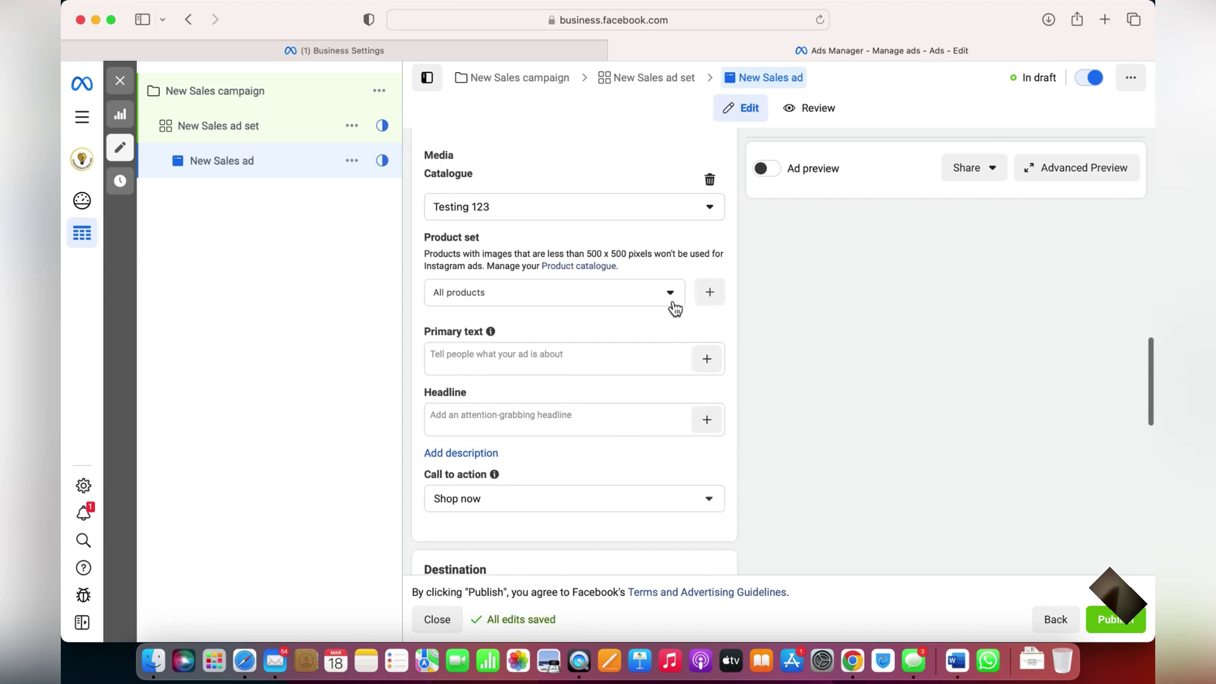
Keep All products as the product set and enter primary text 'aabvc' and headline '123'
click(675, 307)
click(563, 354)
click(609, 364)
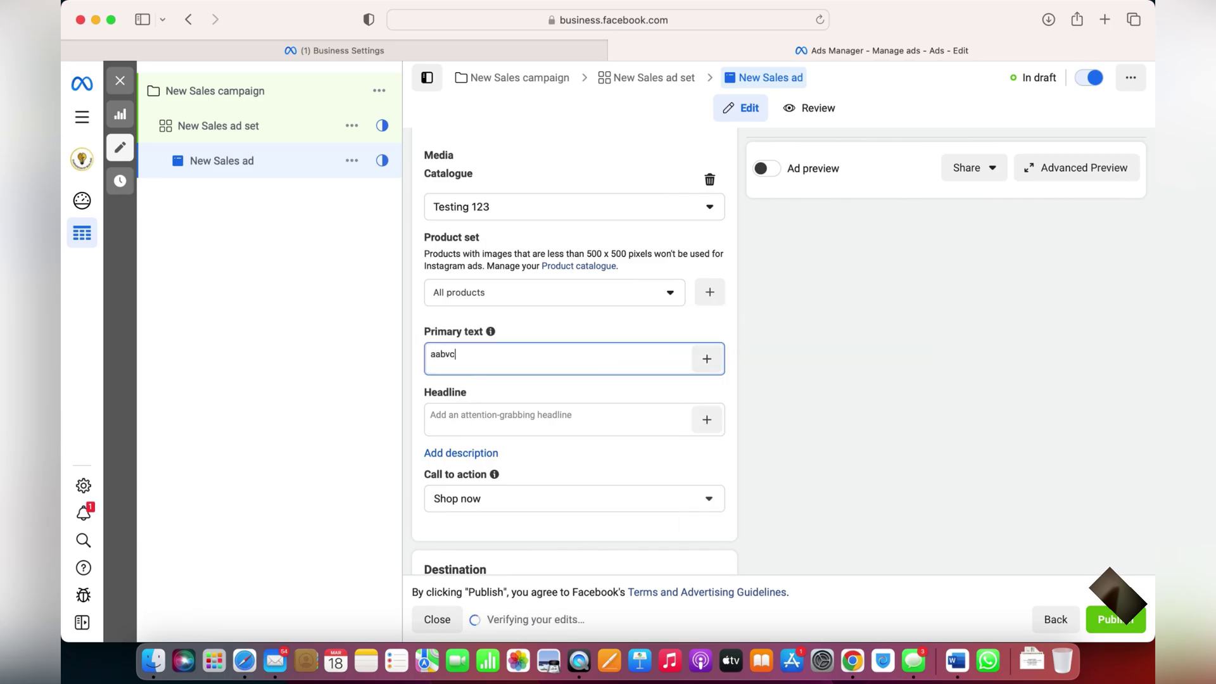
click(474, 410)
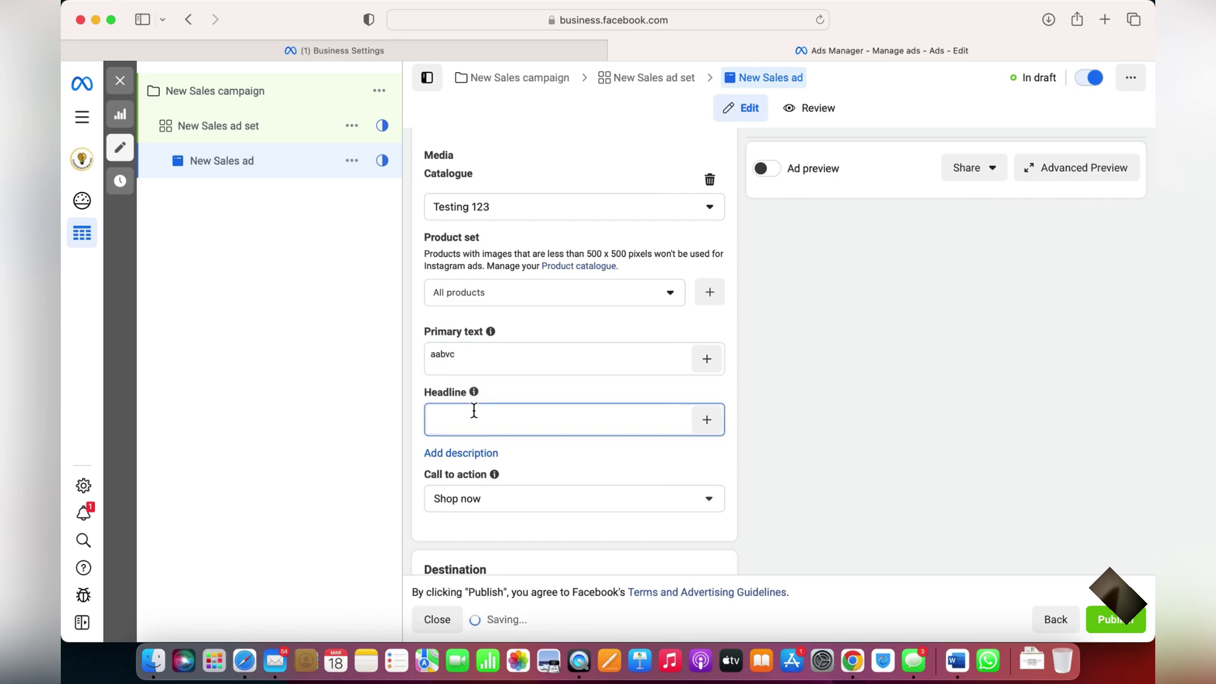
text(123)
click(332, 439)
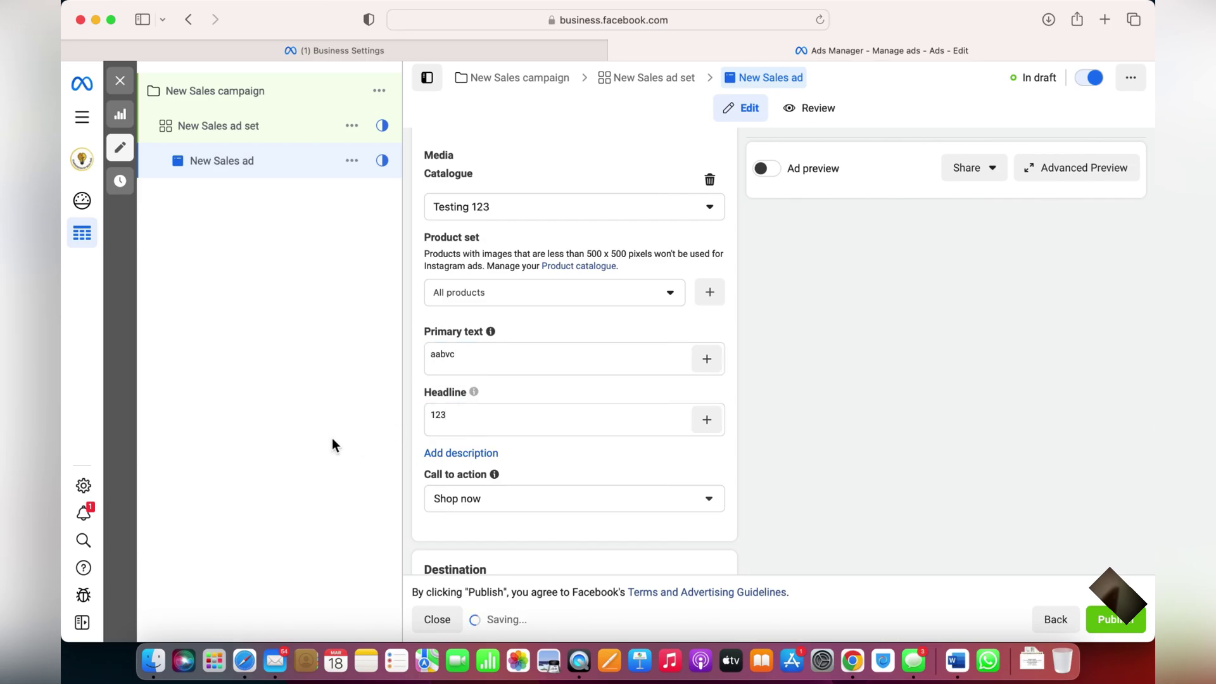
Turn on Website events tracking for the ad with the Rayah Final pixel
scroll(636, 427, down, 5)
click(602, 423)
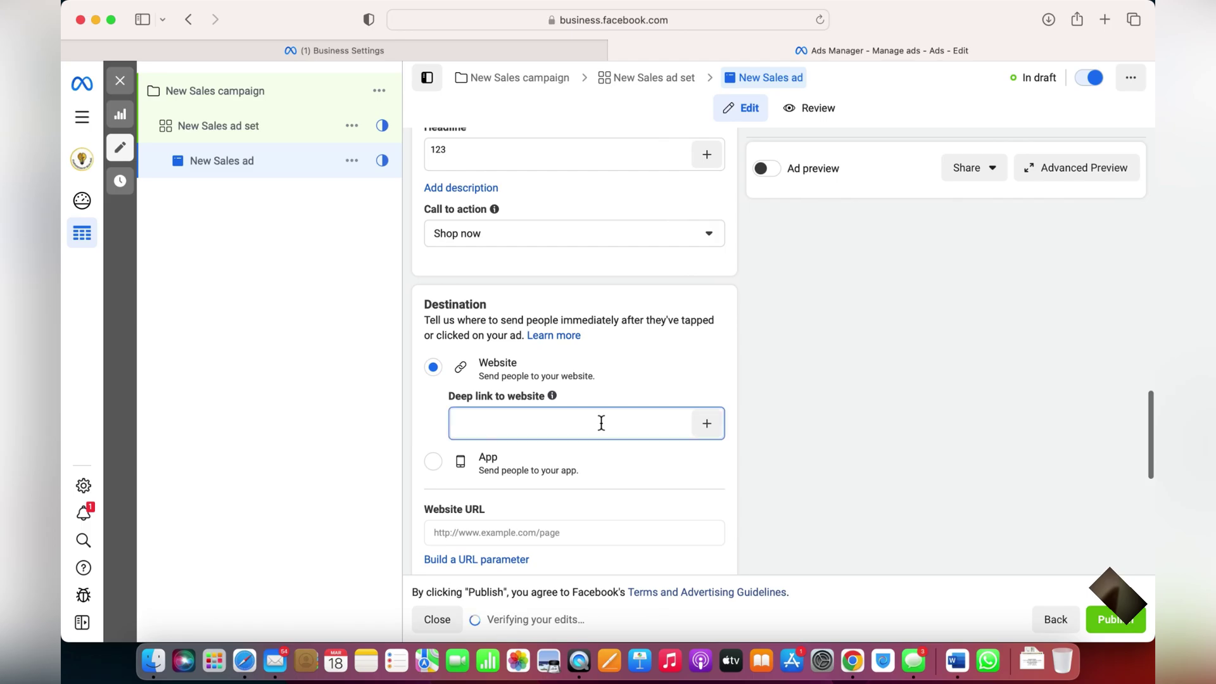
scroll(601, 423, down, 3)
scroll(601, 423, down, 9)
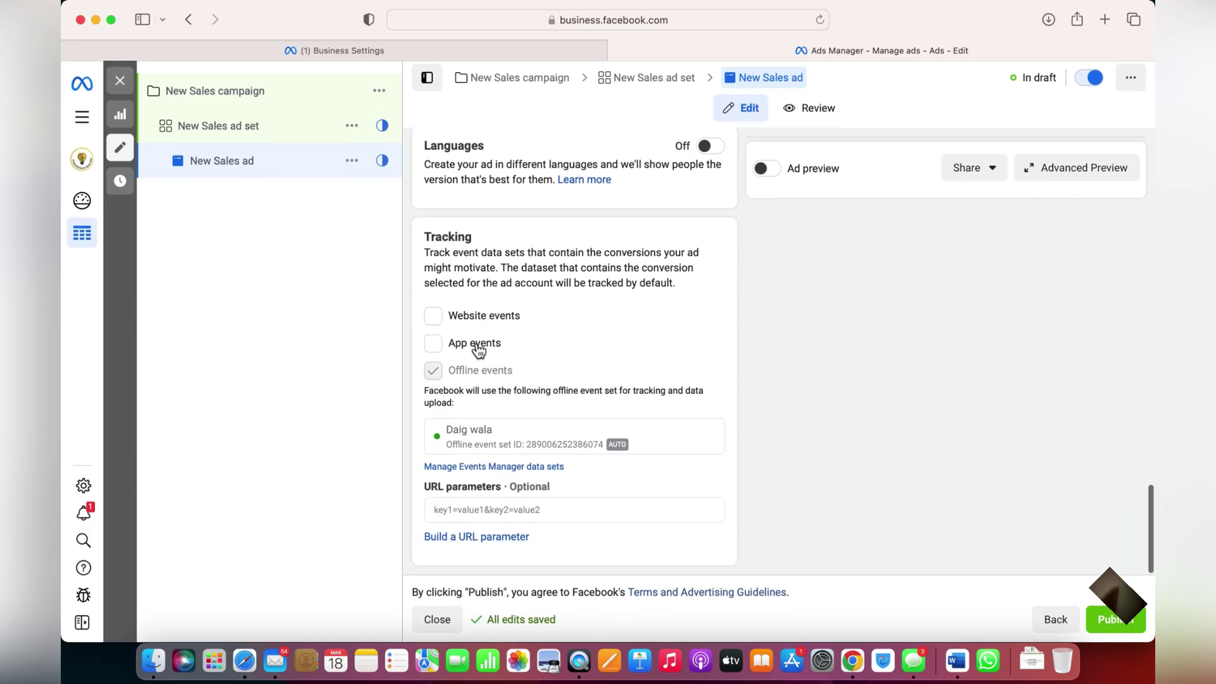
click(433, 316)
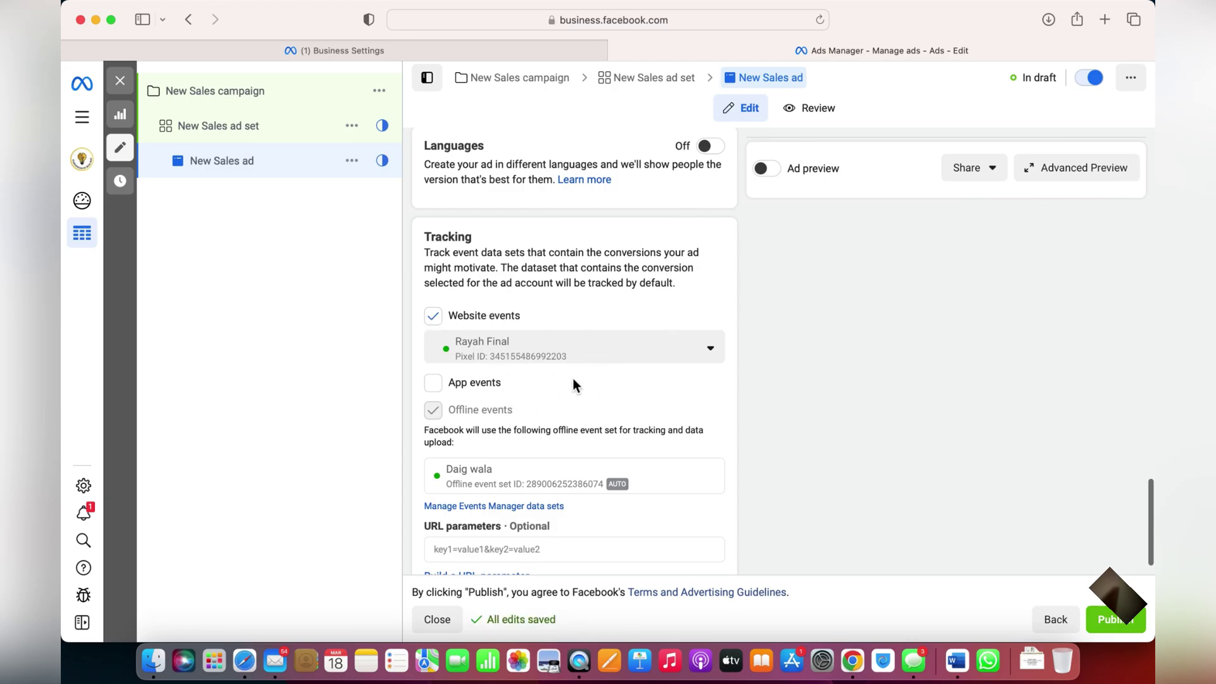
scroll(573, 385, up, 20)
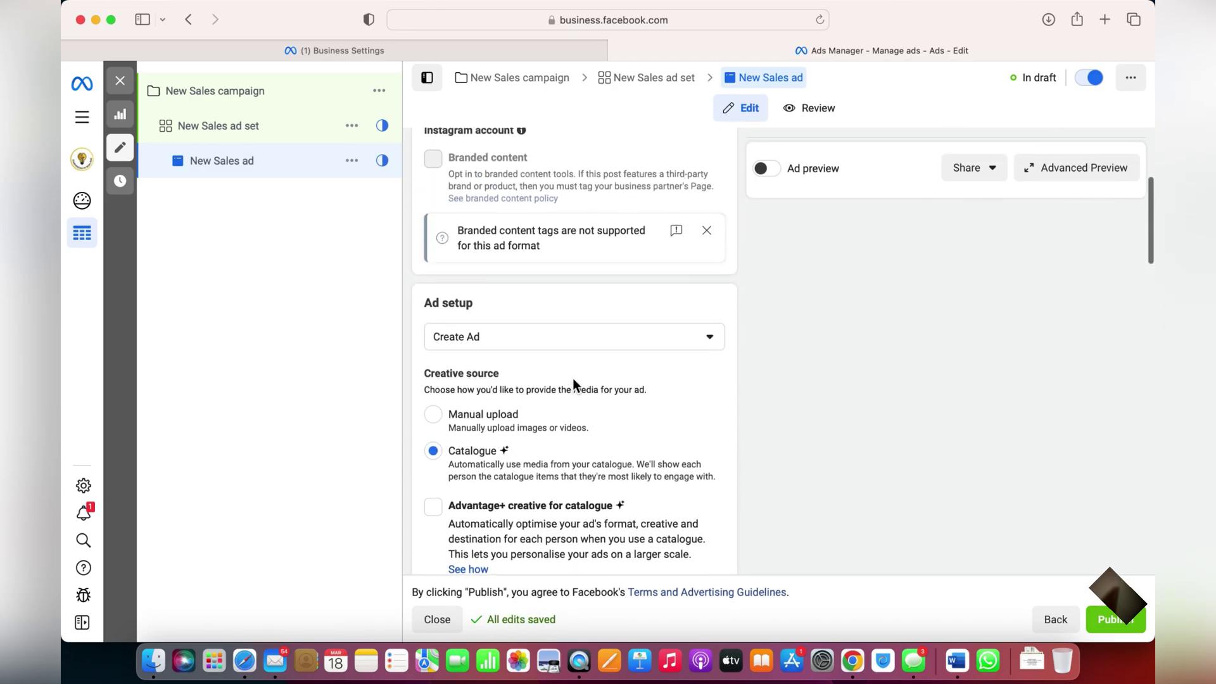
Select Startupistan from the Personal group as the ad's Facebook Page
scroll(573, 378, down, 4)
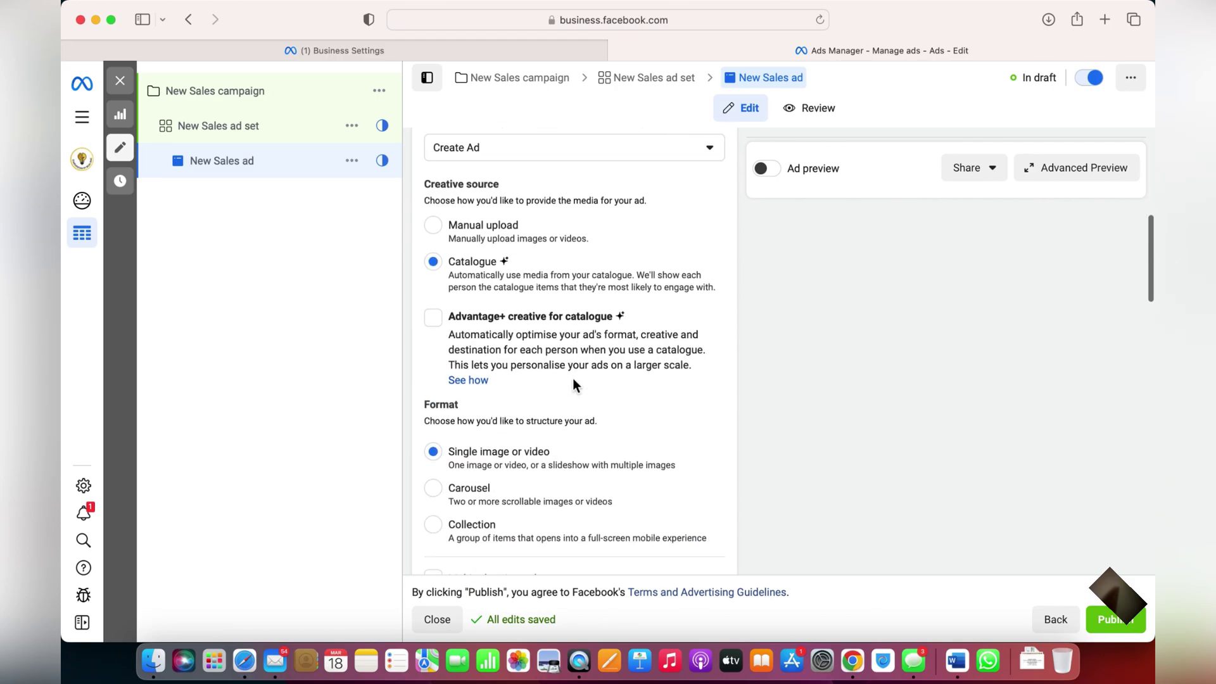
scroll(573, 378, up, 6)
scroll(572, 385, up, 2)
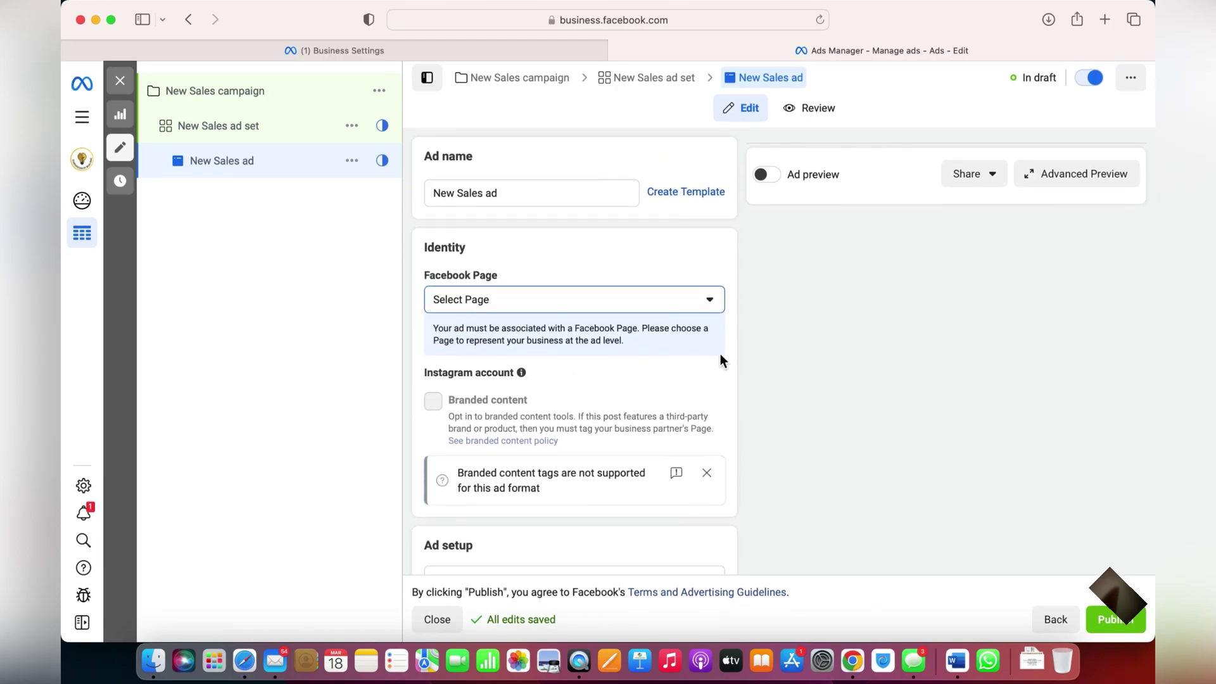
click(670, 309)
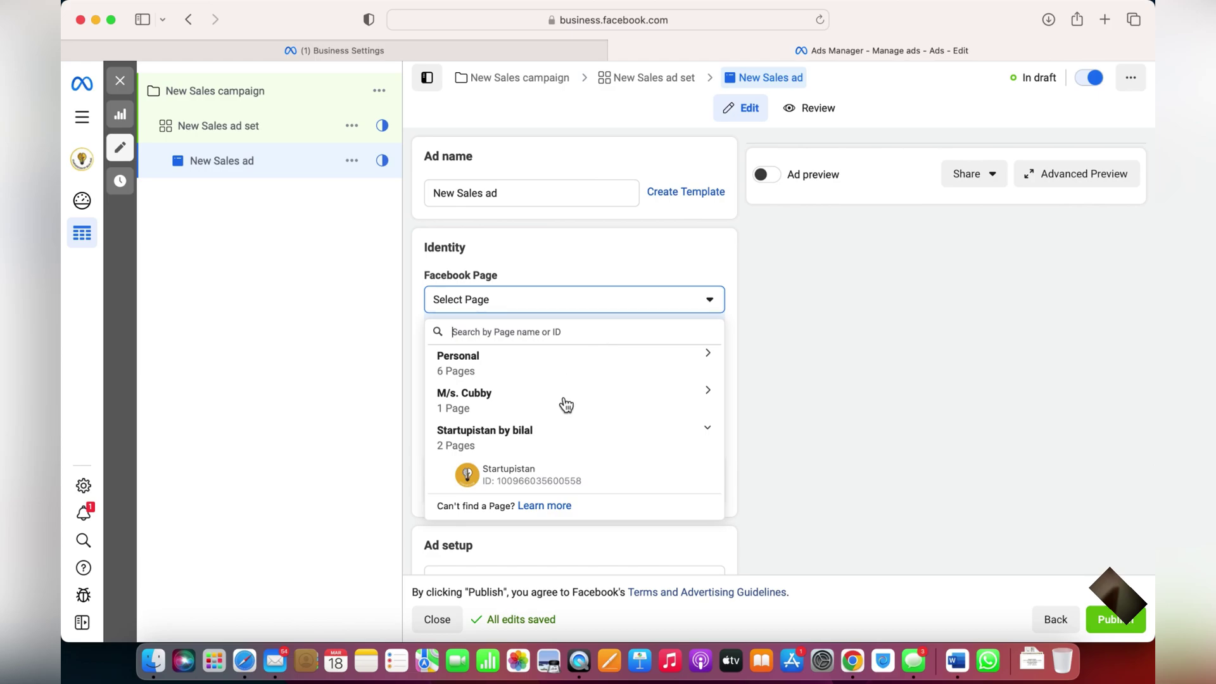
click(691, 370)
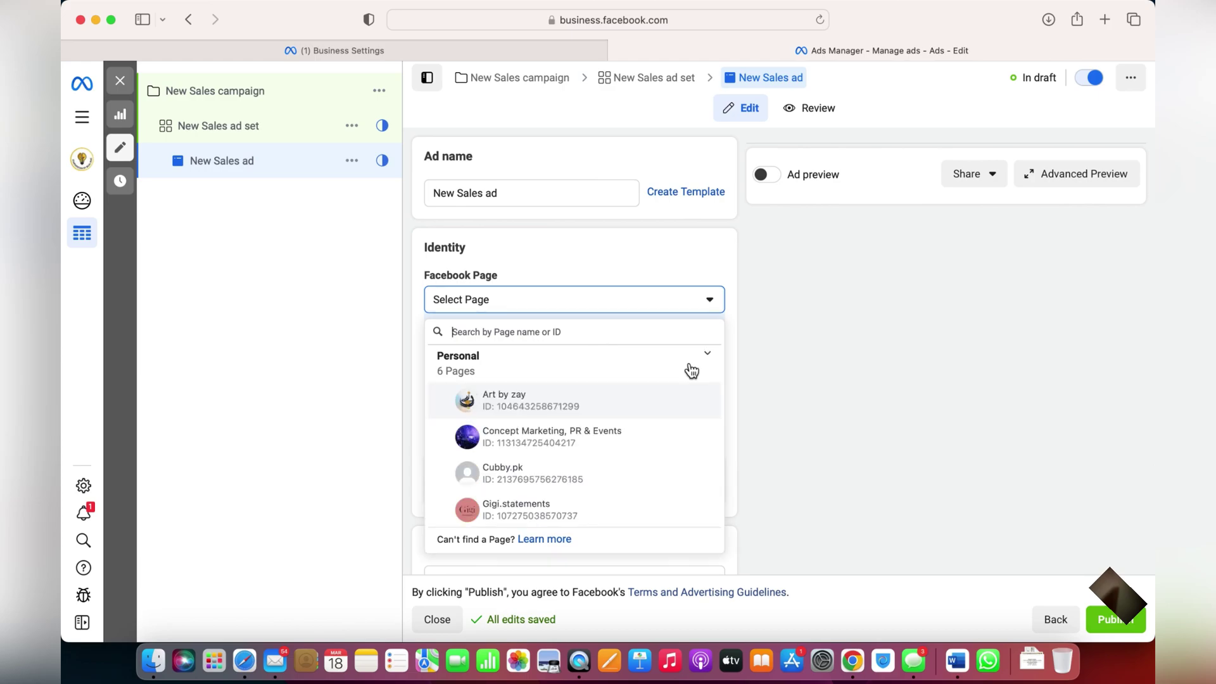
scroll(604, 436, down, 3)
scroll(605, 437, down, 2)
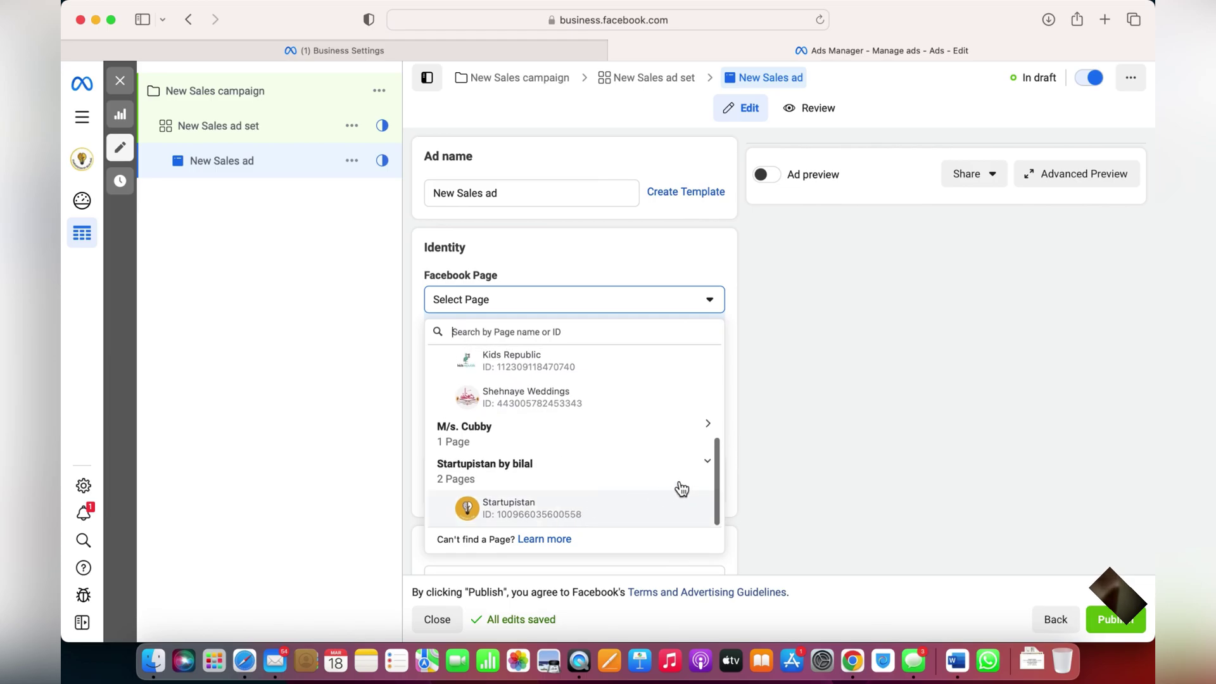
click(593, 516)
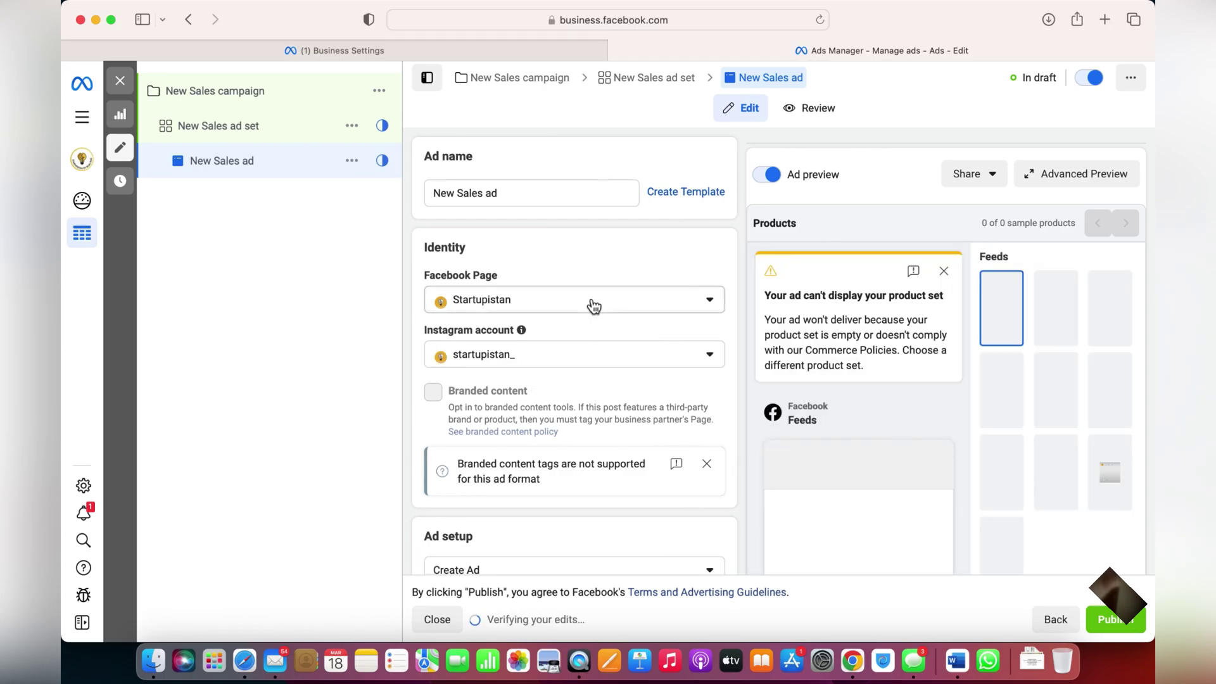
Browse the Facebook Page groups and close the list with Startupistan kept
click(591, 303)
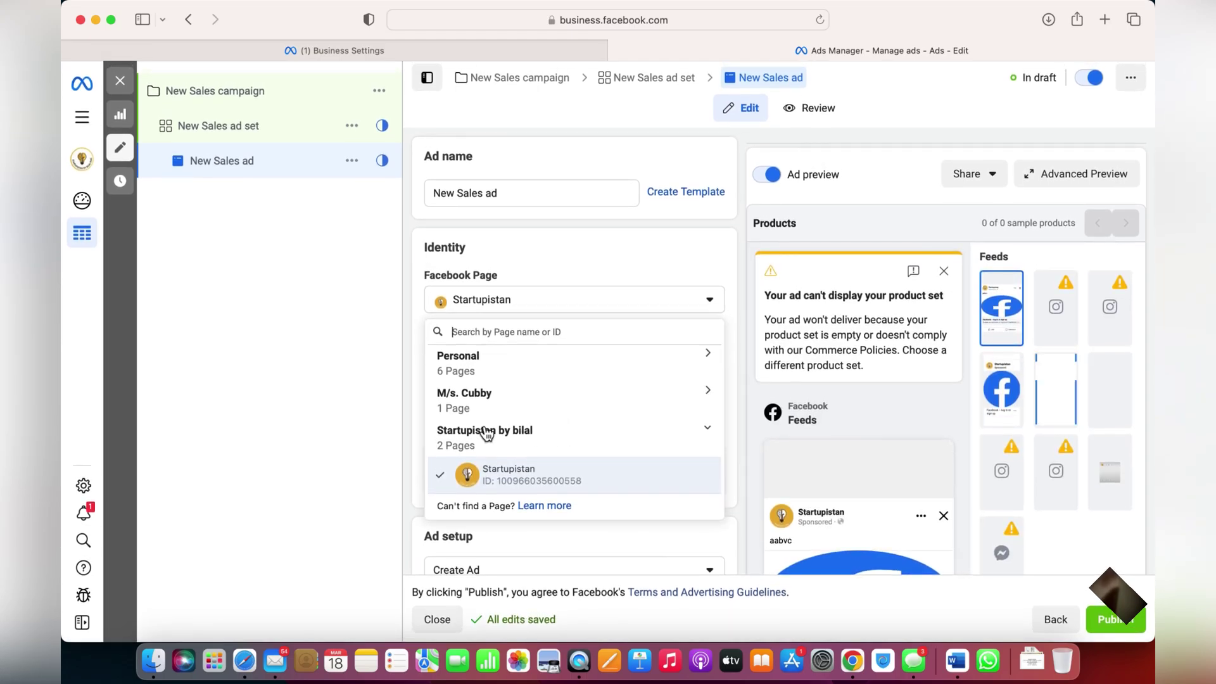
click(712, 444)
click(709, 447)
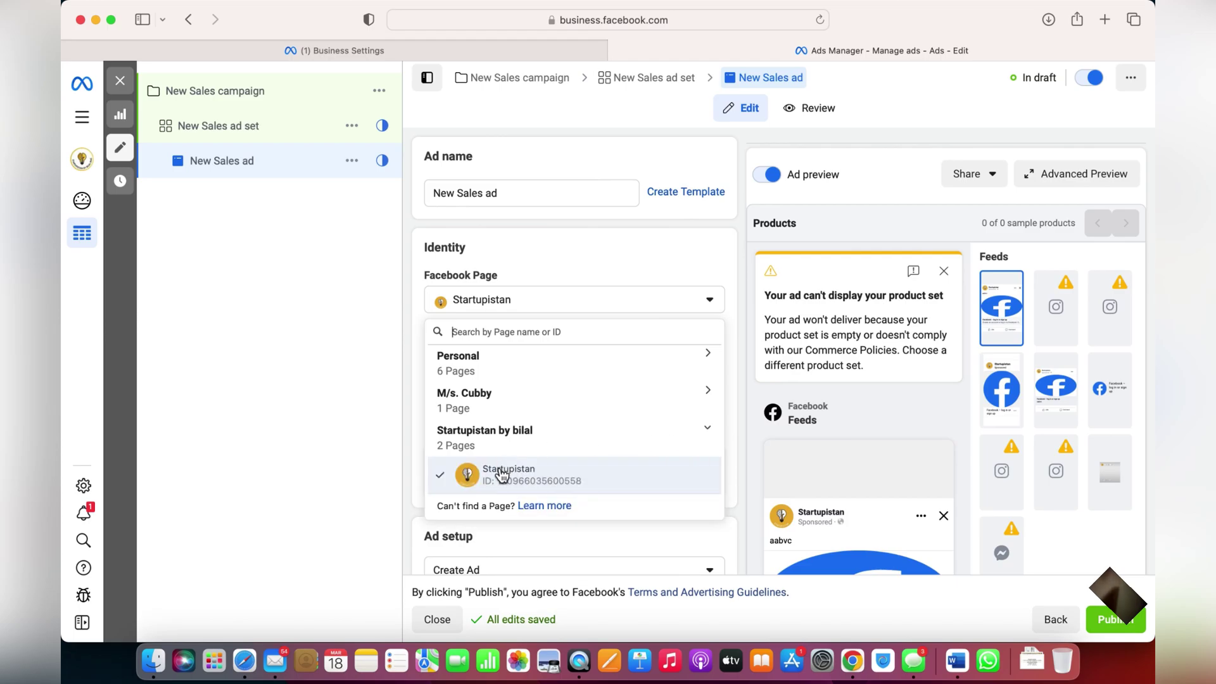
click(709, 399)
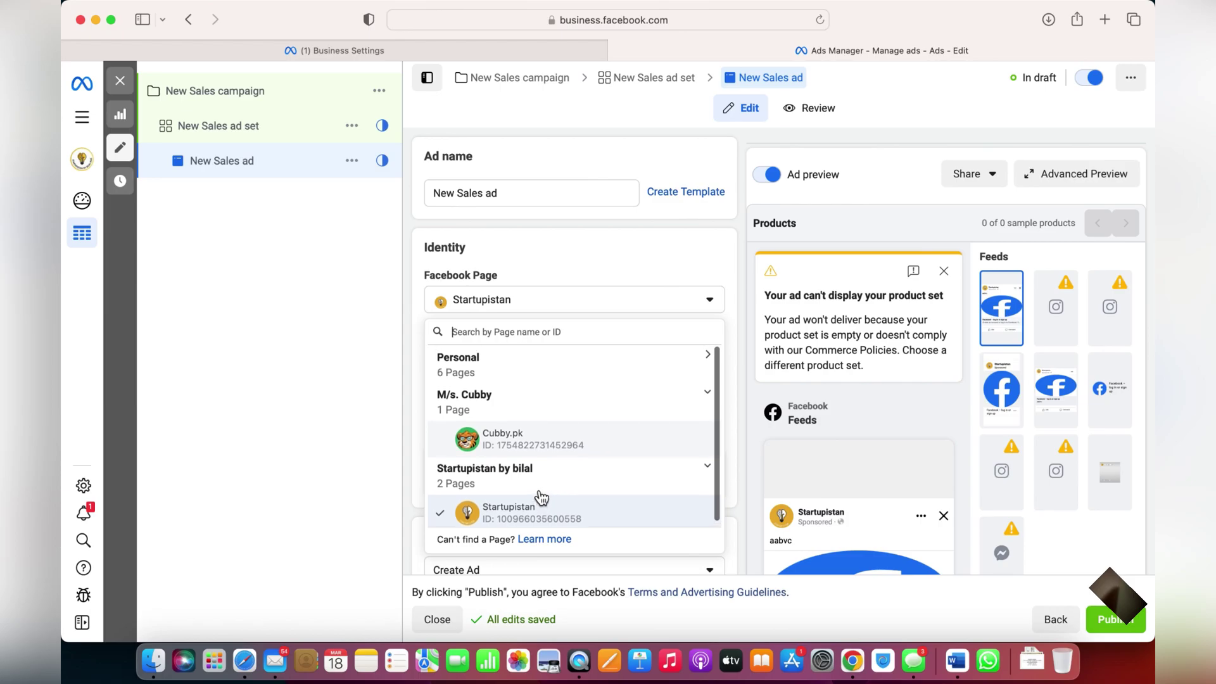
click(707, 353)
scroll(646, 437, down, 5)
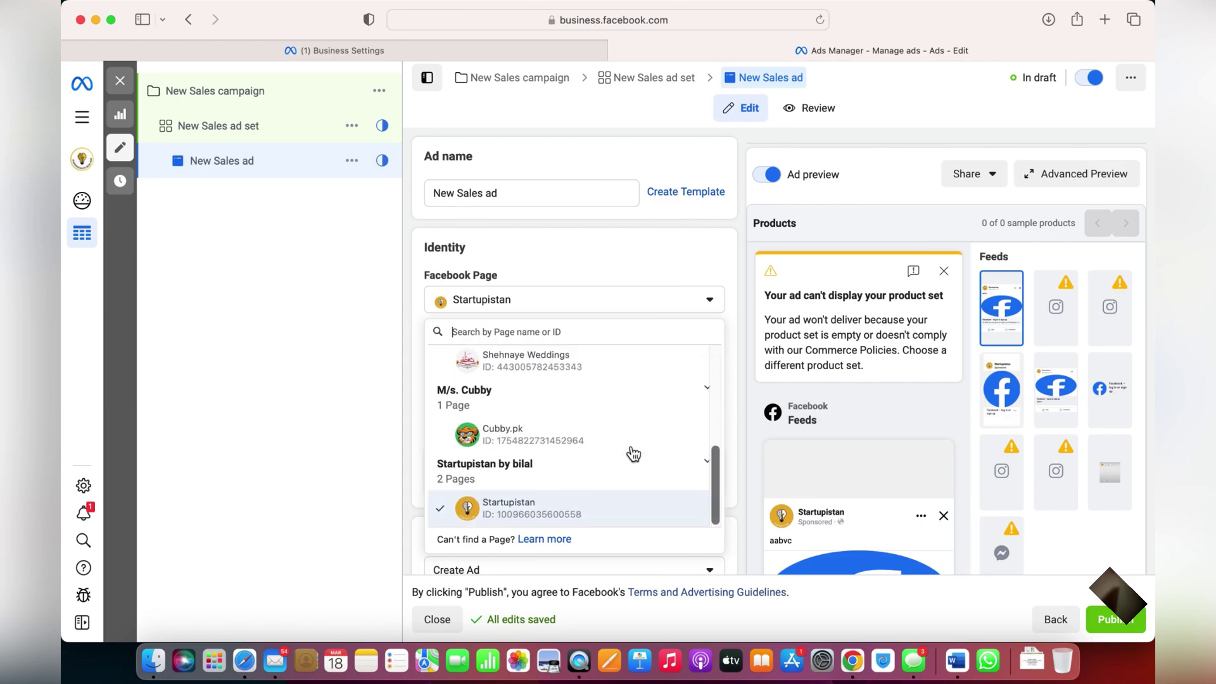
click(460, 485)
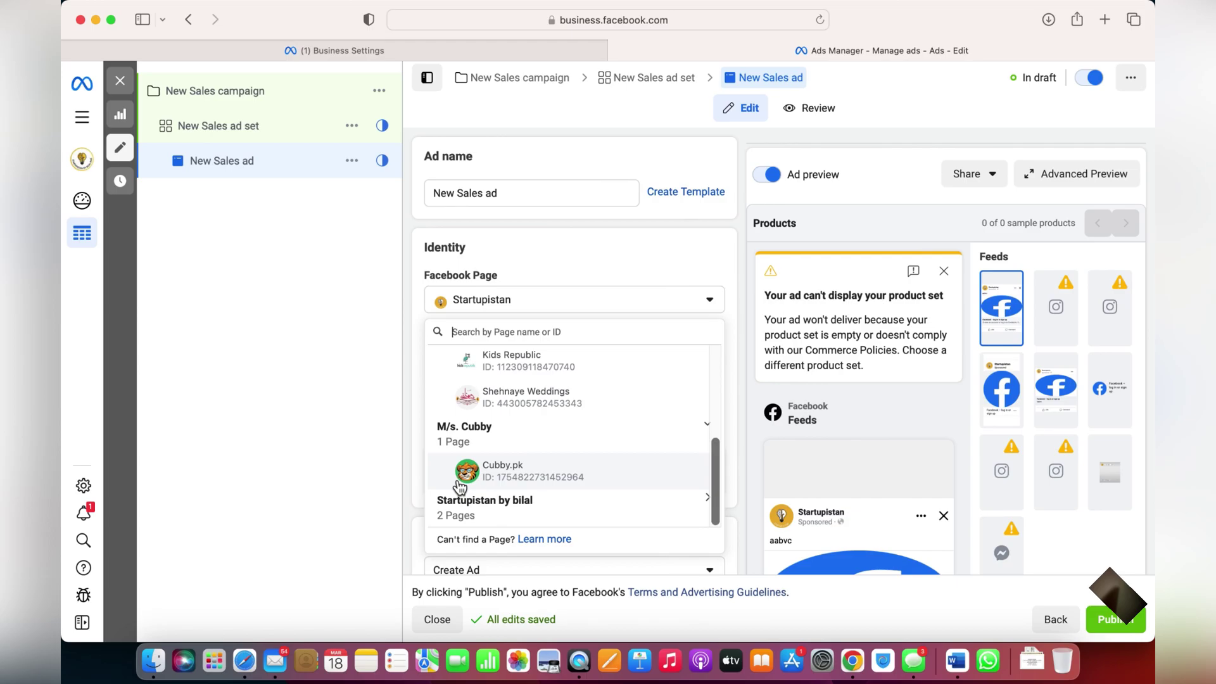
click(485, 520)
scroll(531, 485, down, 2)
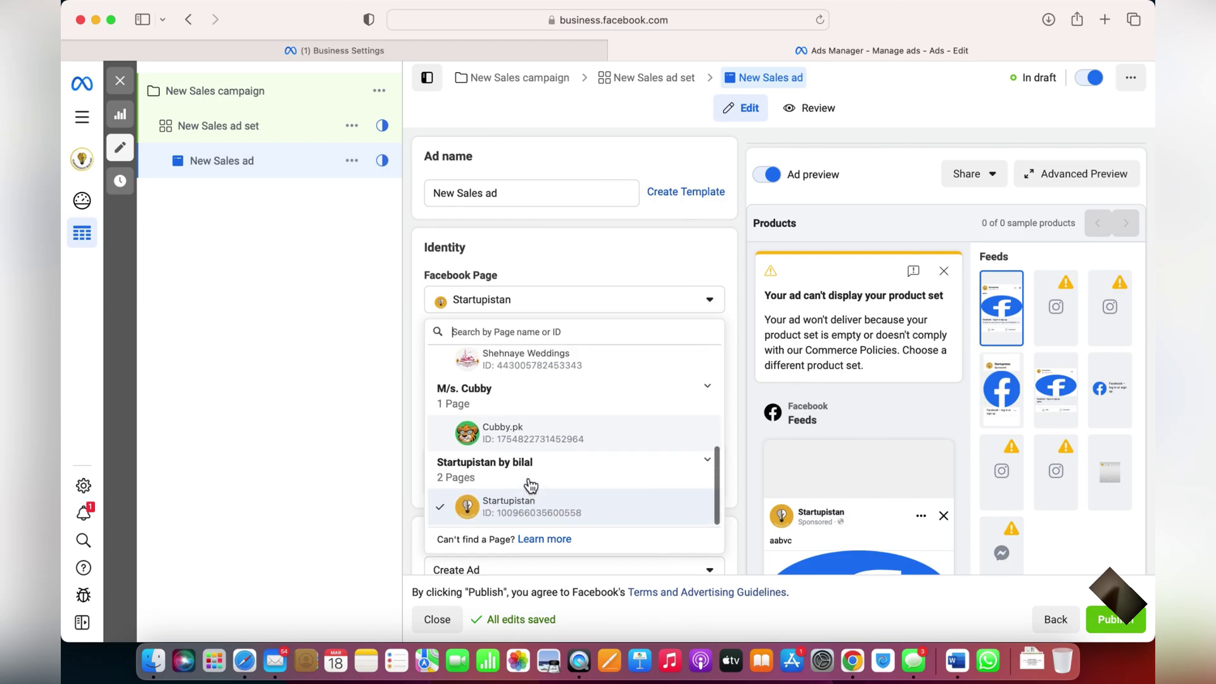
click(356, 451)
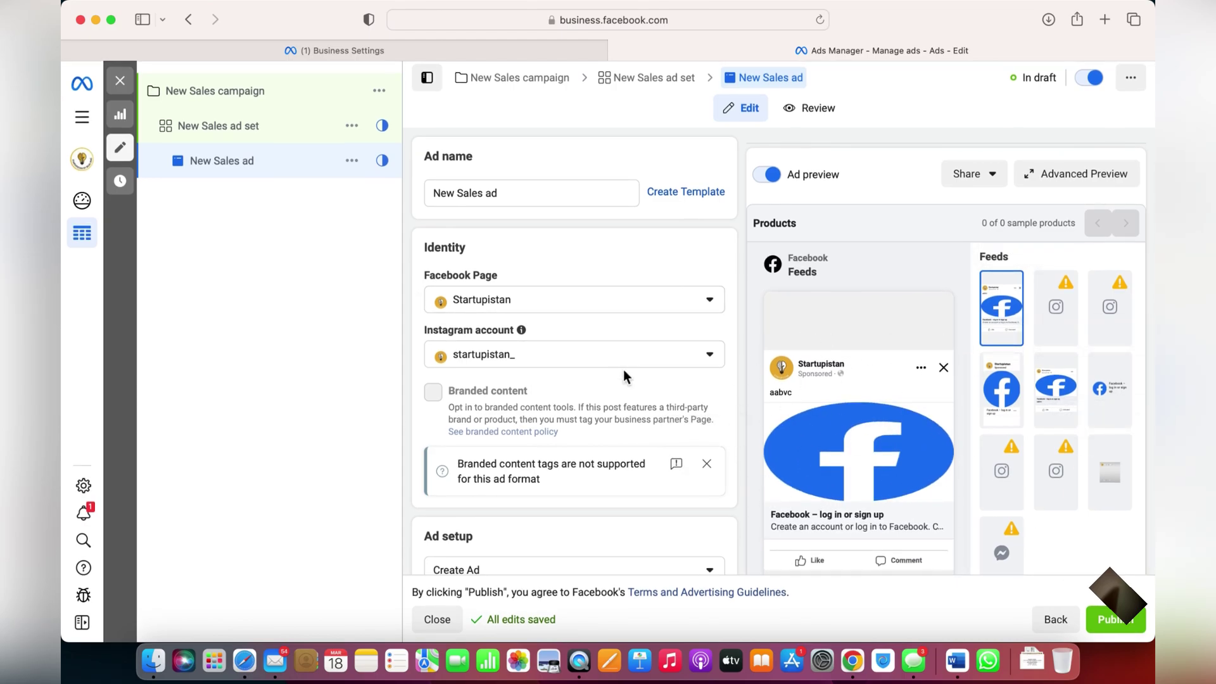
Switch the ad's catalogue to Shopify Product Catalog and check the product preview
scroll(491, 336, down, 5)
scroll(493, 337, down, 3)
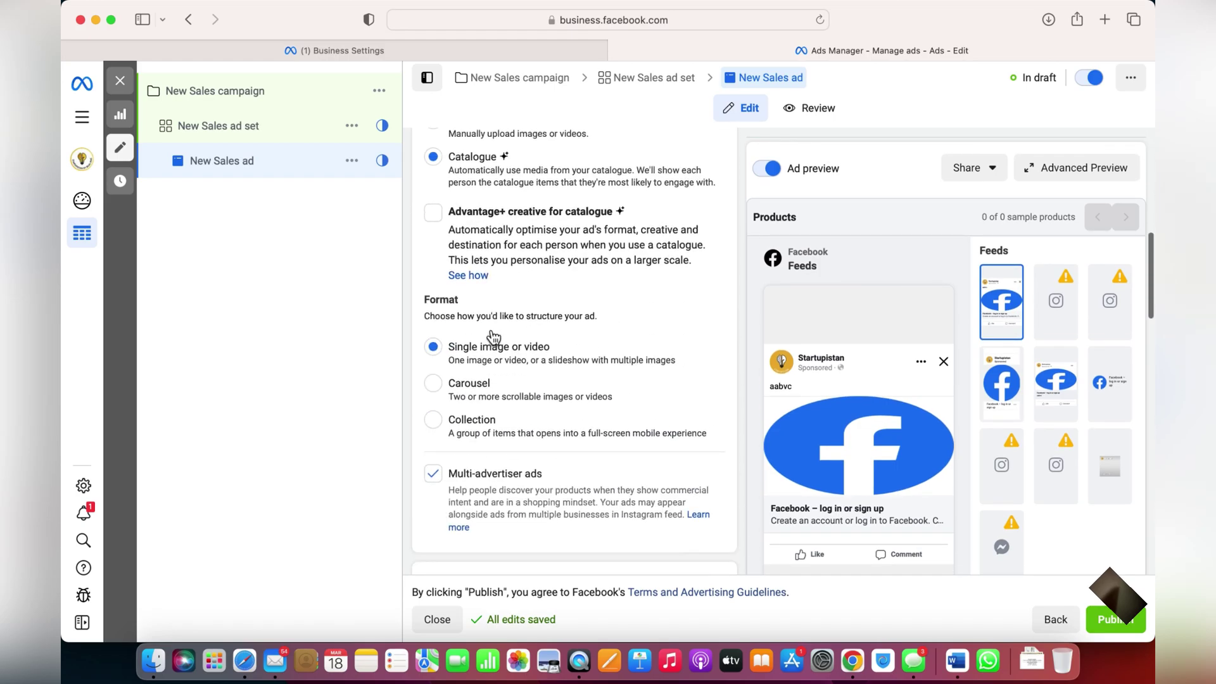
scroll(491, 335, down, 8)
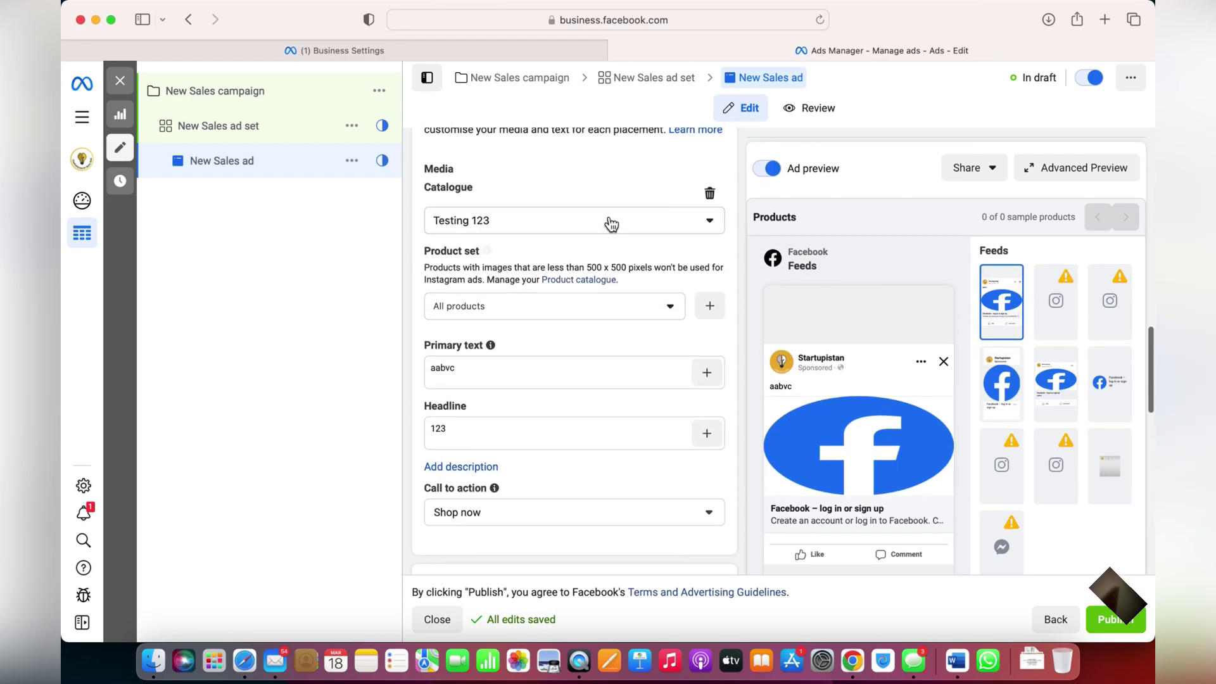
click(611, 223)
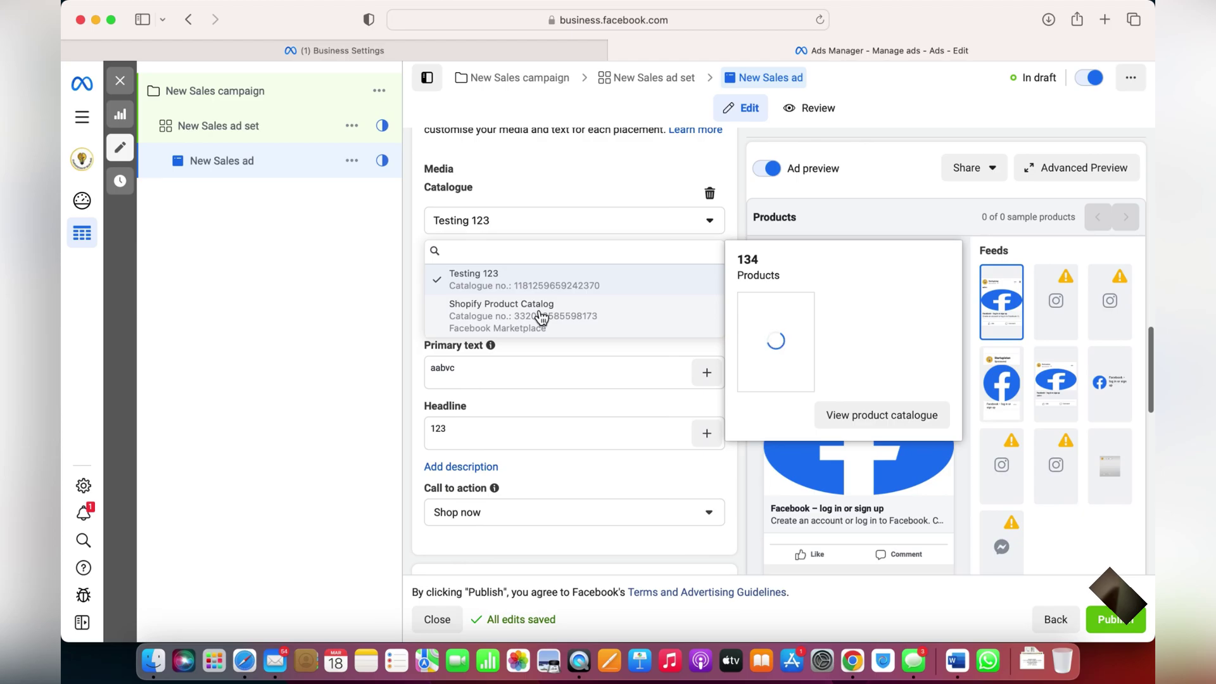
click(541, 317)
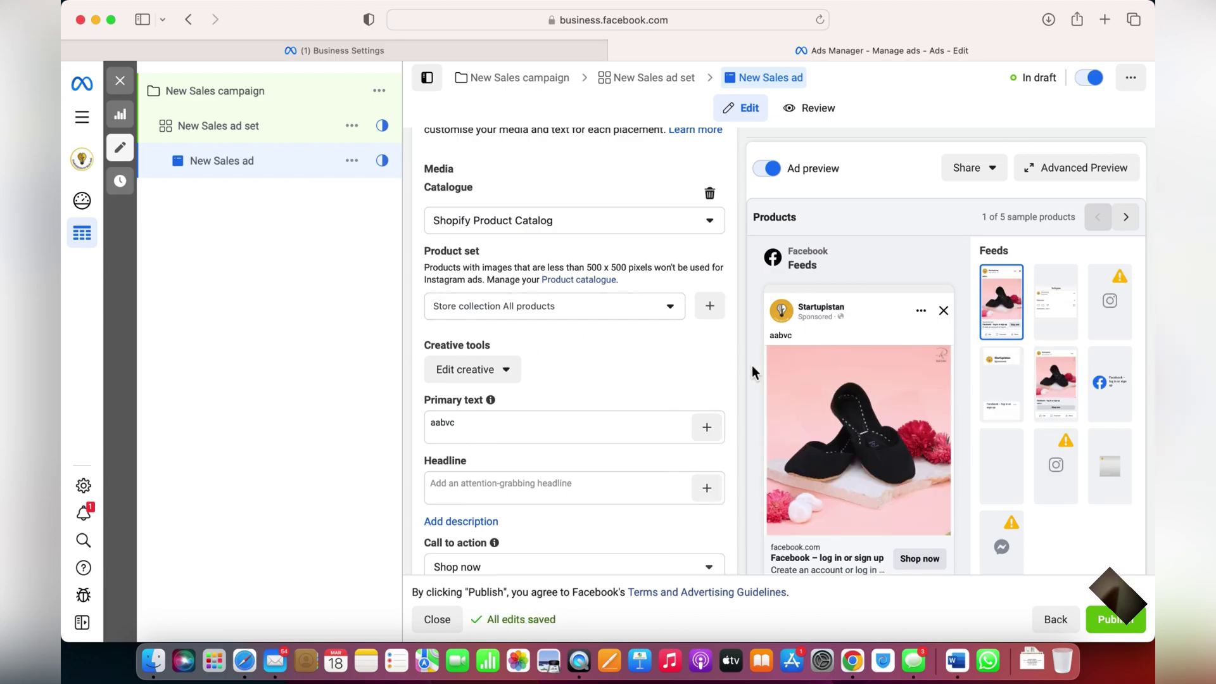
scroll(765, 370, down, 3)
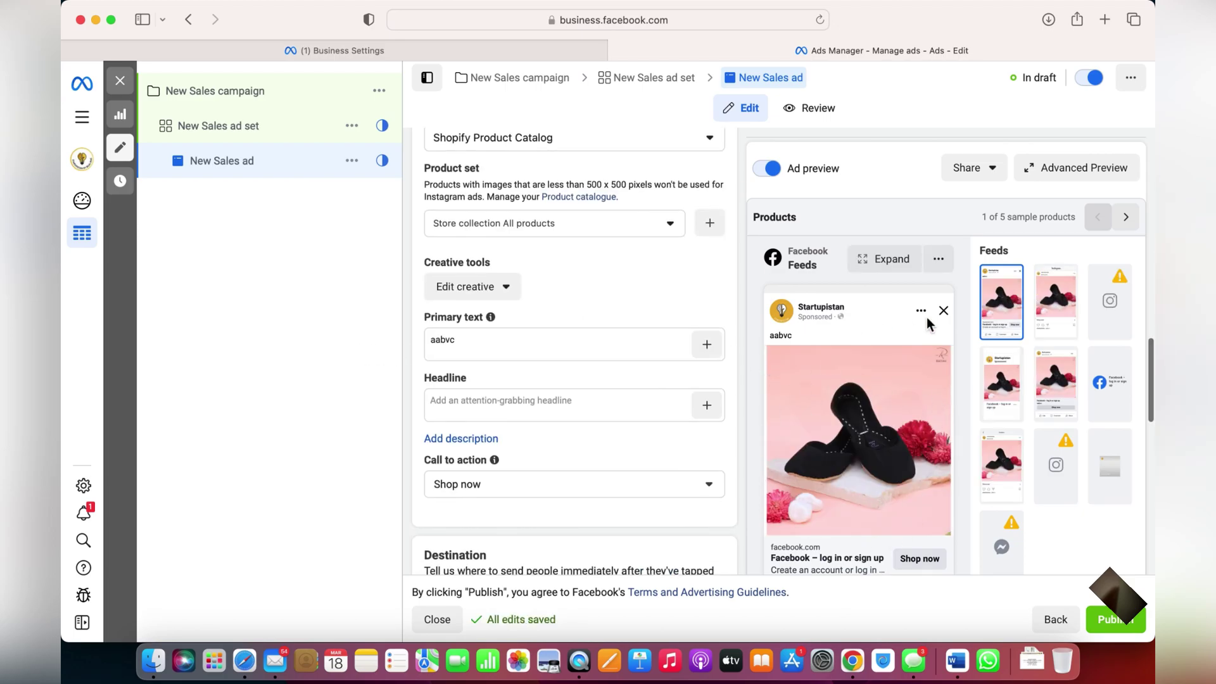
scroll(956, 358, down, 2)
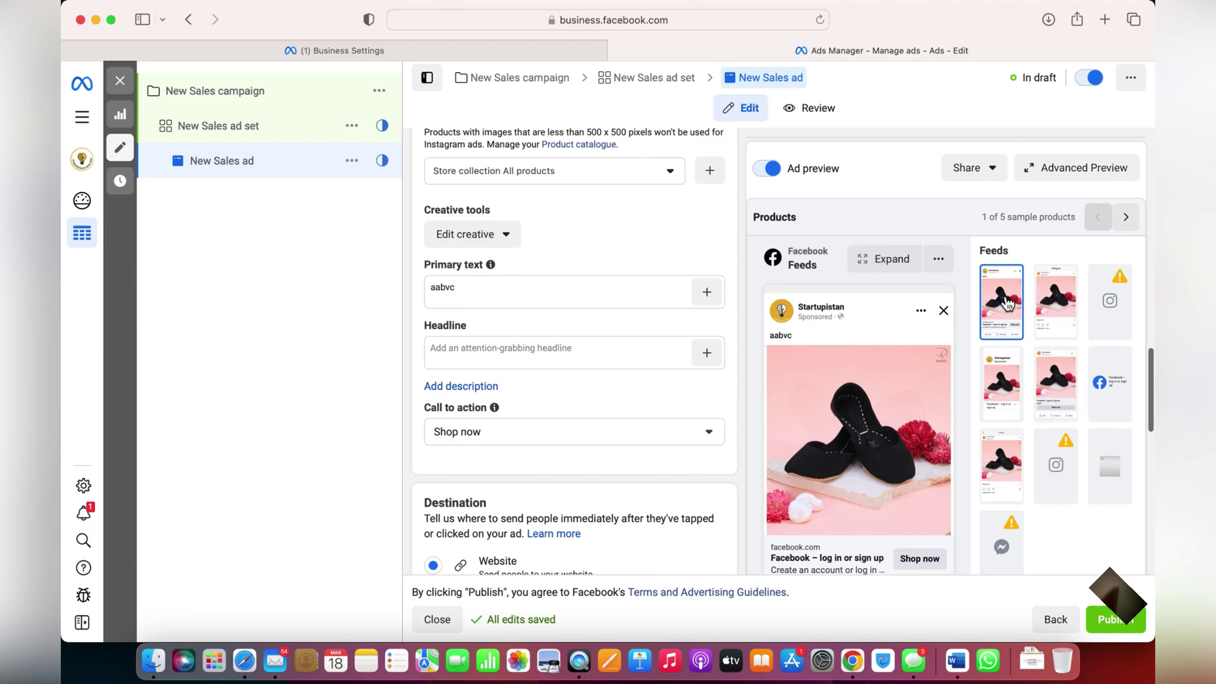
scroll(773, 416, down, 2)
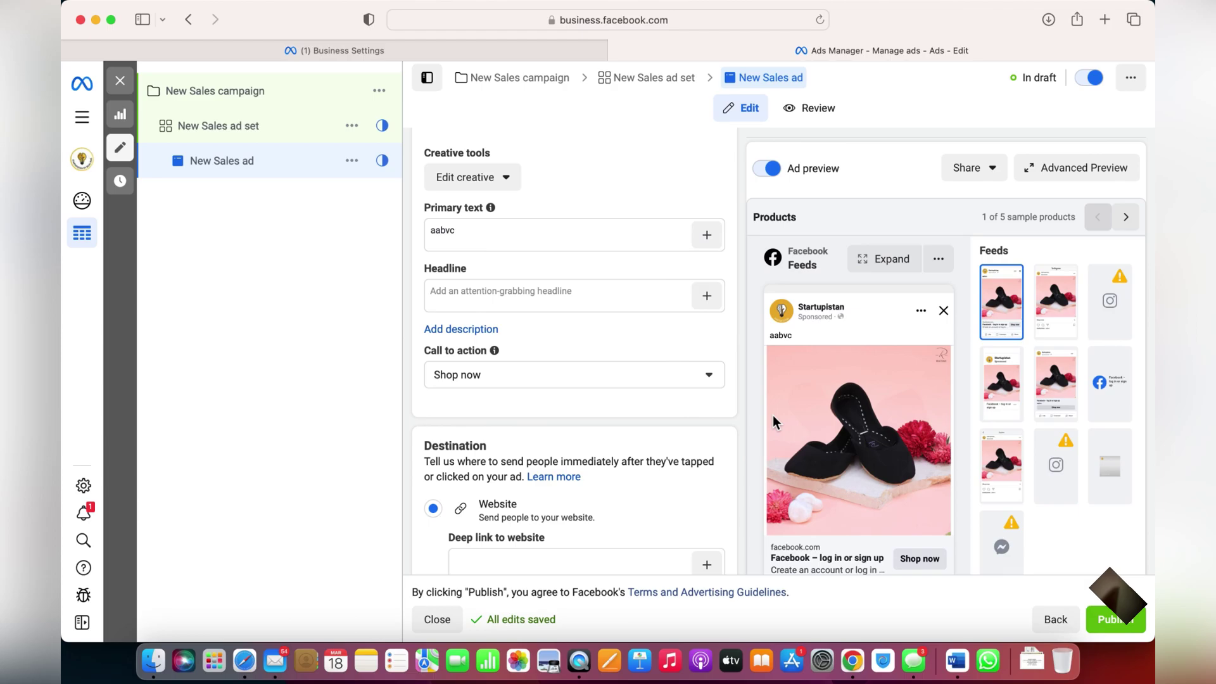
scroll(619, 290, up, 1)
scroll(619, 291, up, 10)
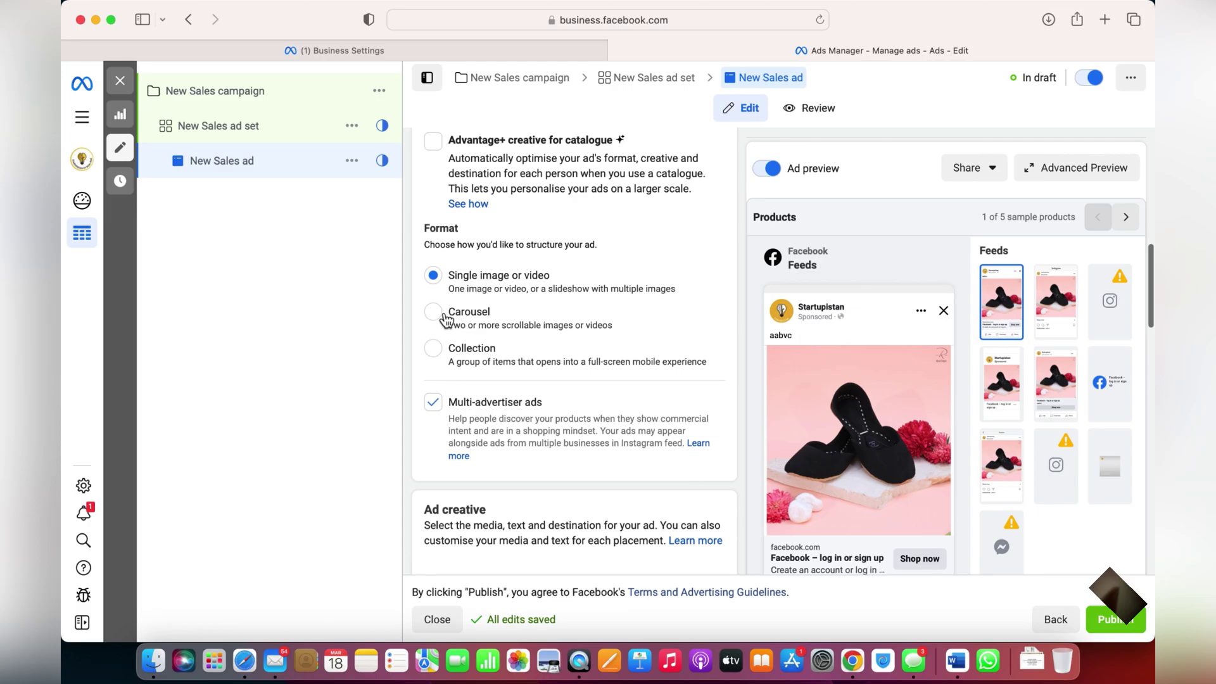
Set the ad format to Carousel and scroll to the catalogue card's creative tools
click(437, 314)
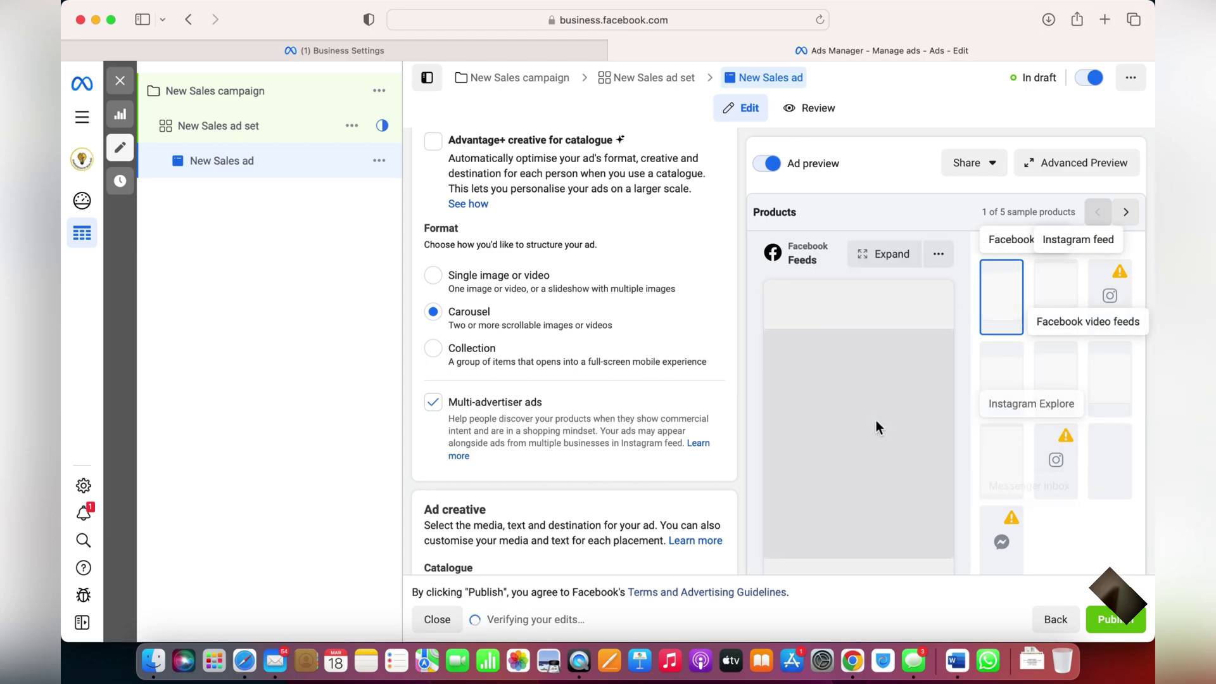
scroll(877, 423, down, 2)
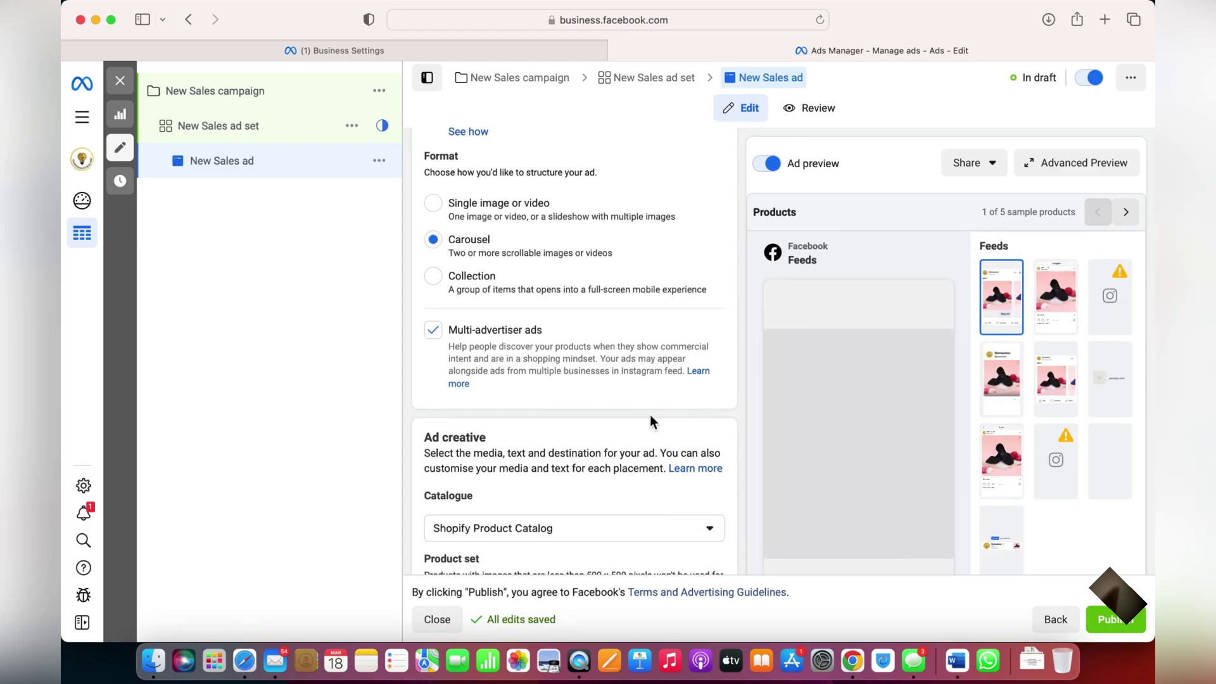
scroll(1065, 421, down, 2)
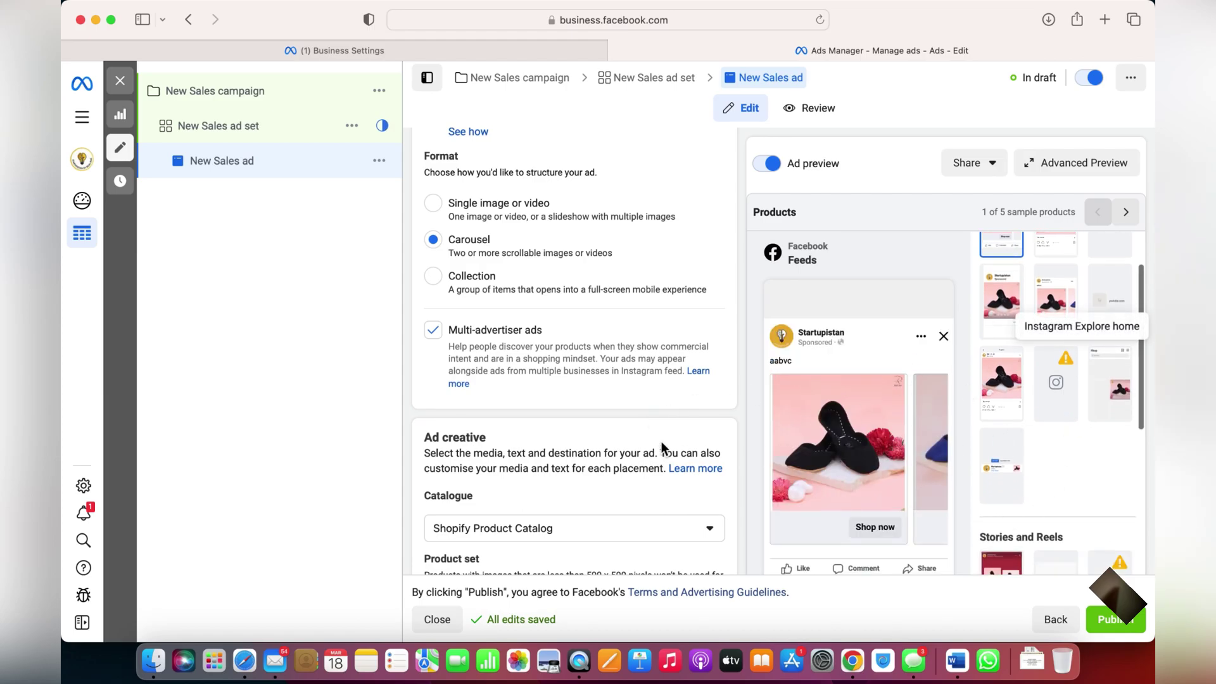
scroll(697, 443, down, 5)
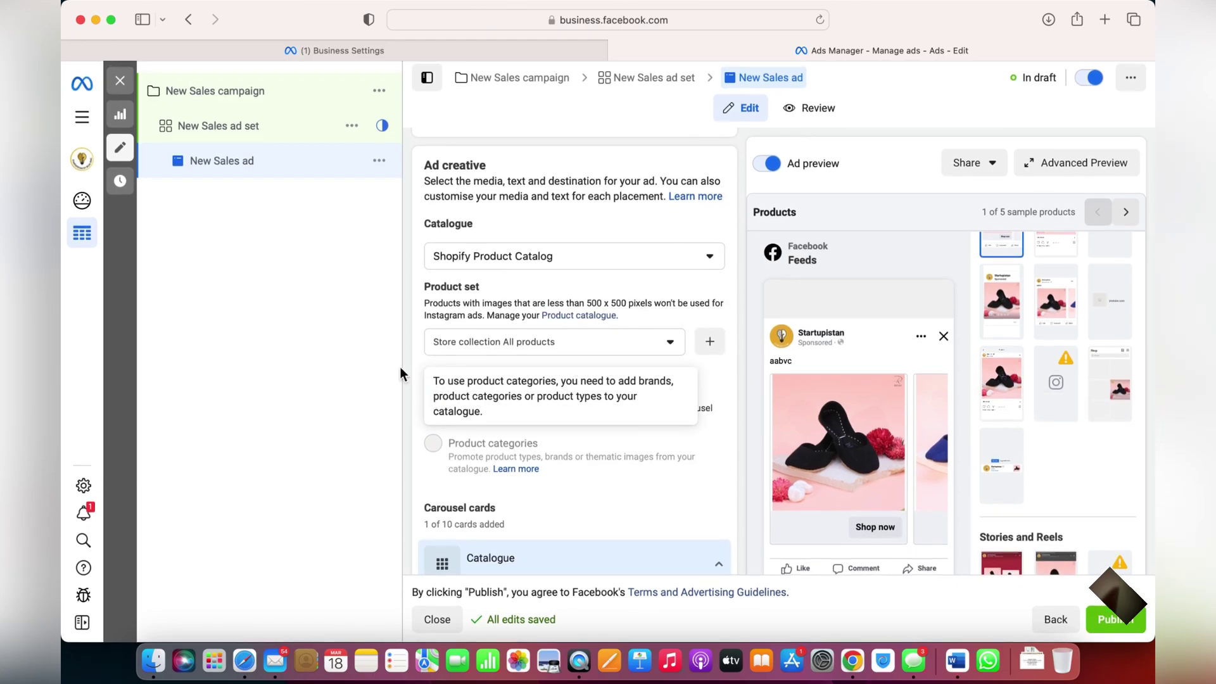
scroll(635, 433, up, 5)
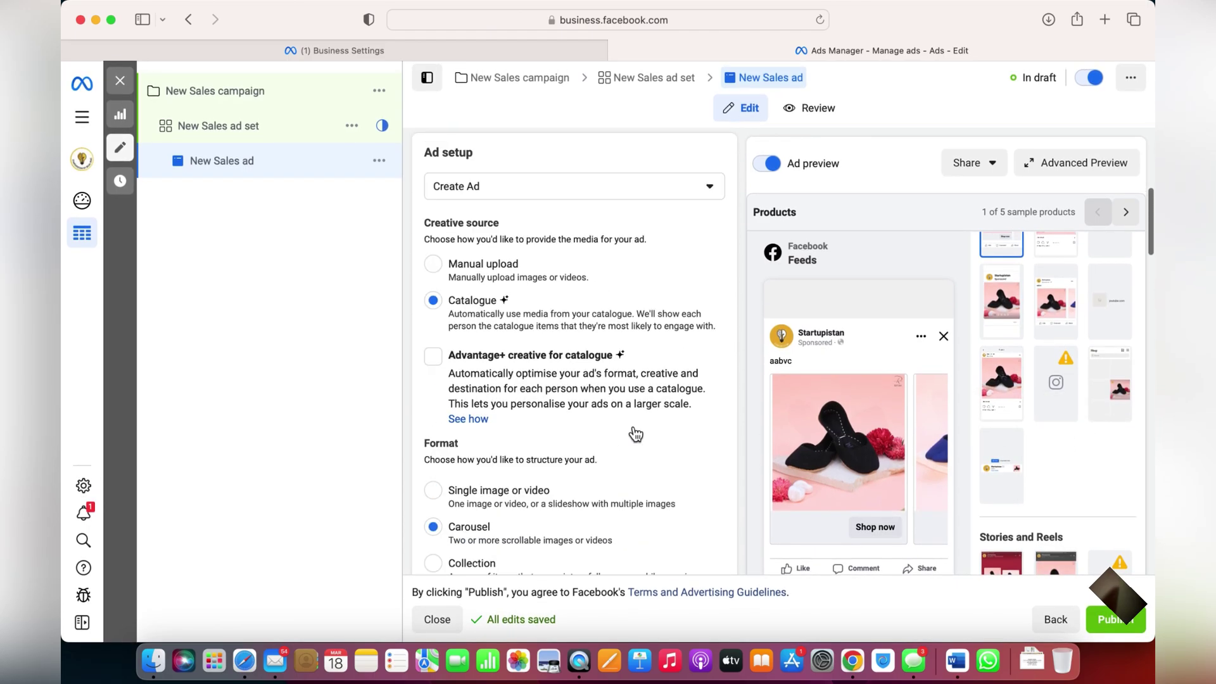
scroll(634, 433, up, 3)
scroll(621, 454, down, 10)
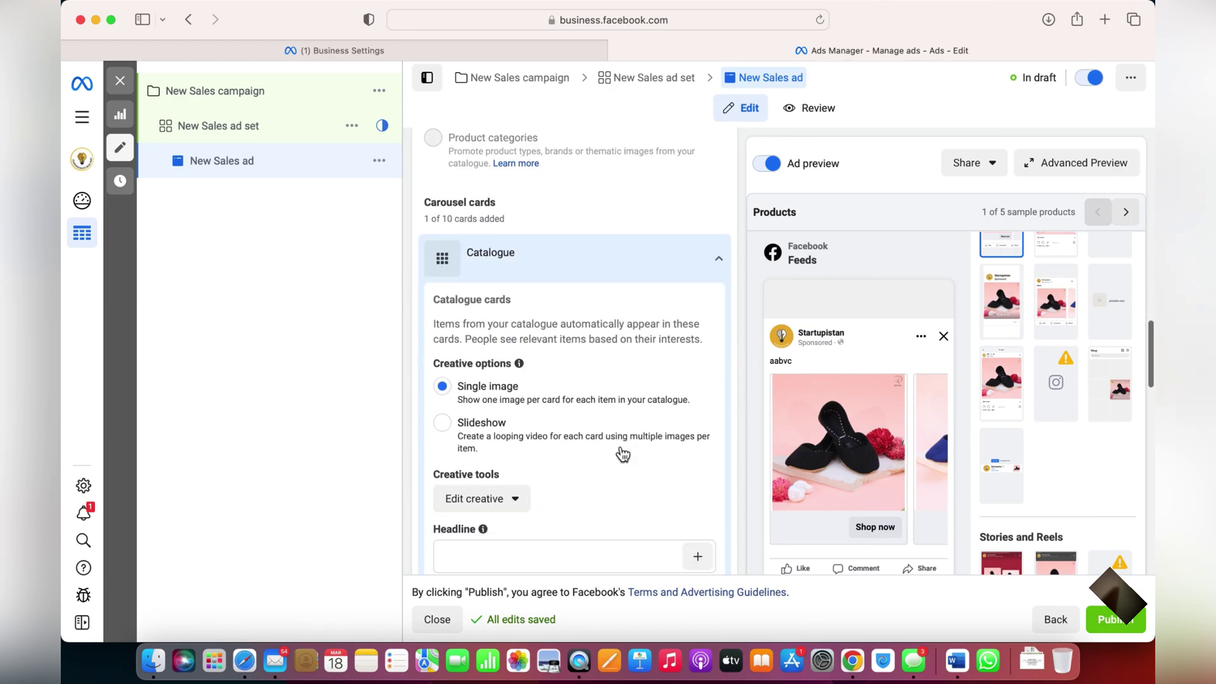
scroll(622, 454, down, 3)
Add catalogue info to the card images with a Price overlay
click(518, 325)
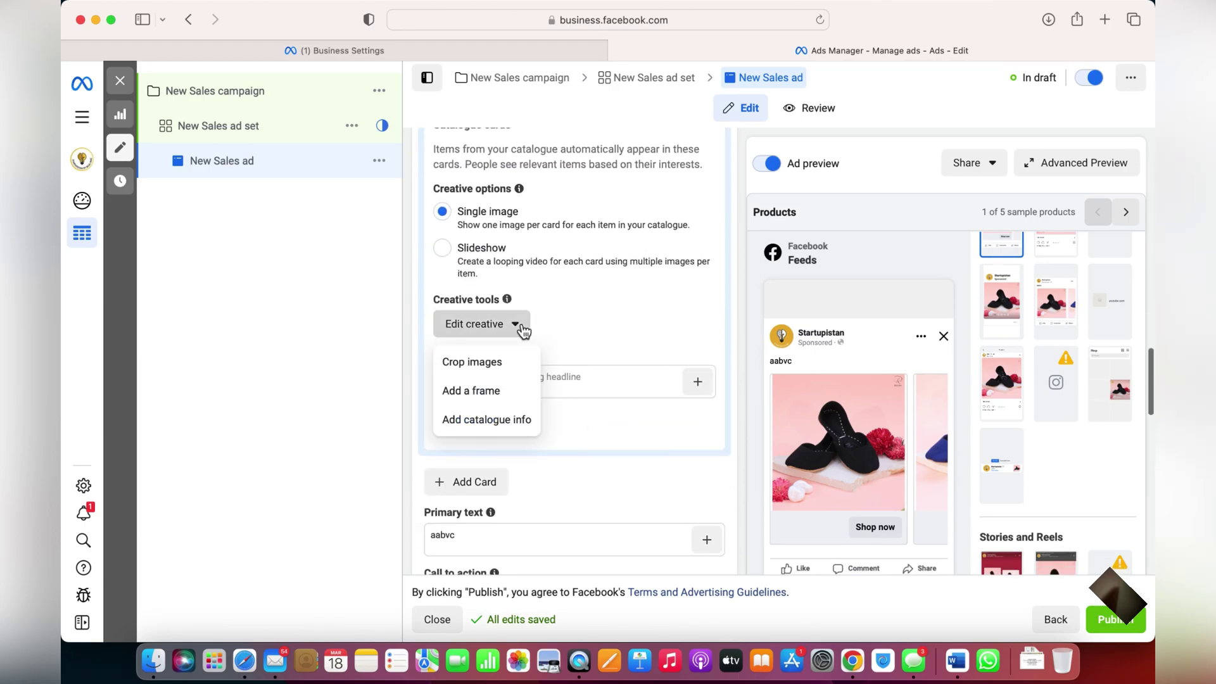
click(492, 421)
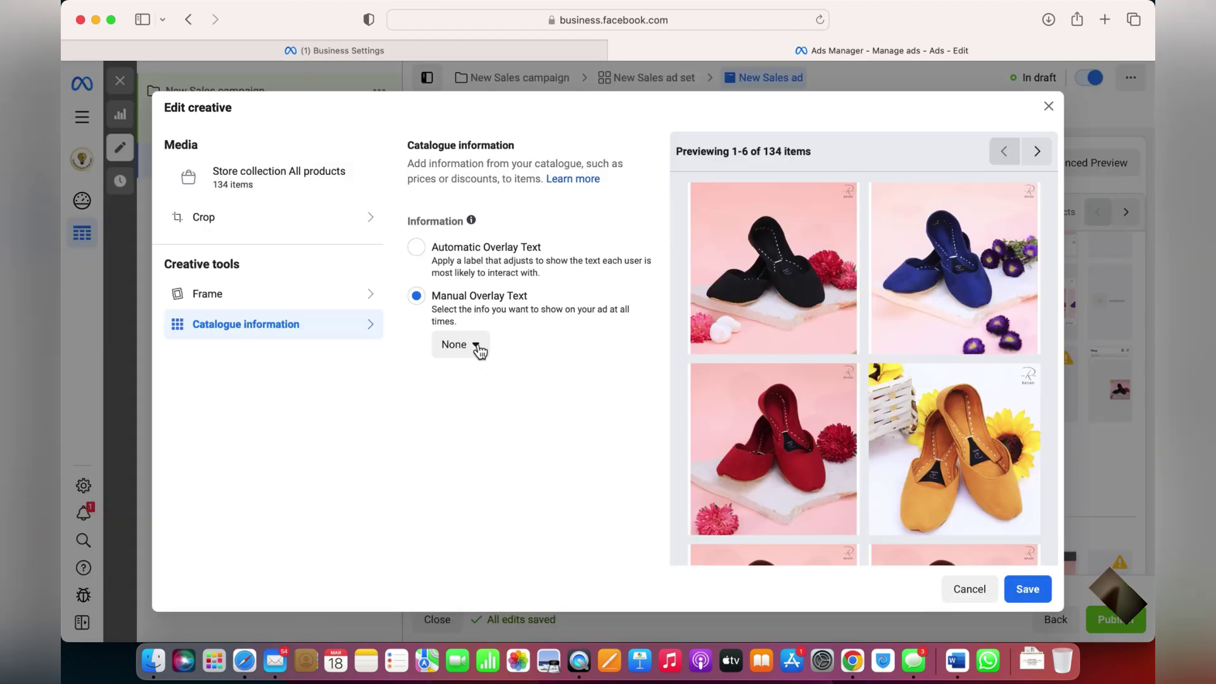
click(477, 347)
click(481, 389)
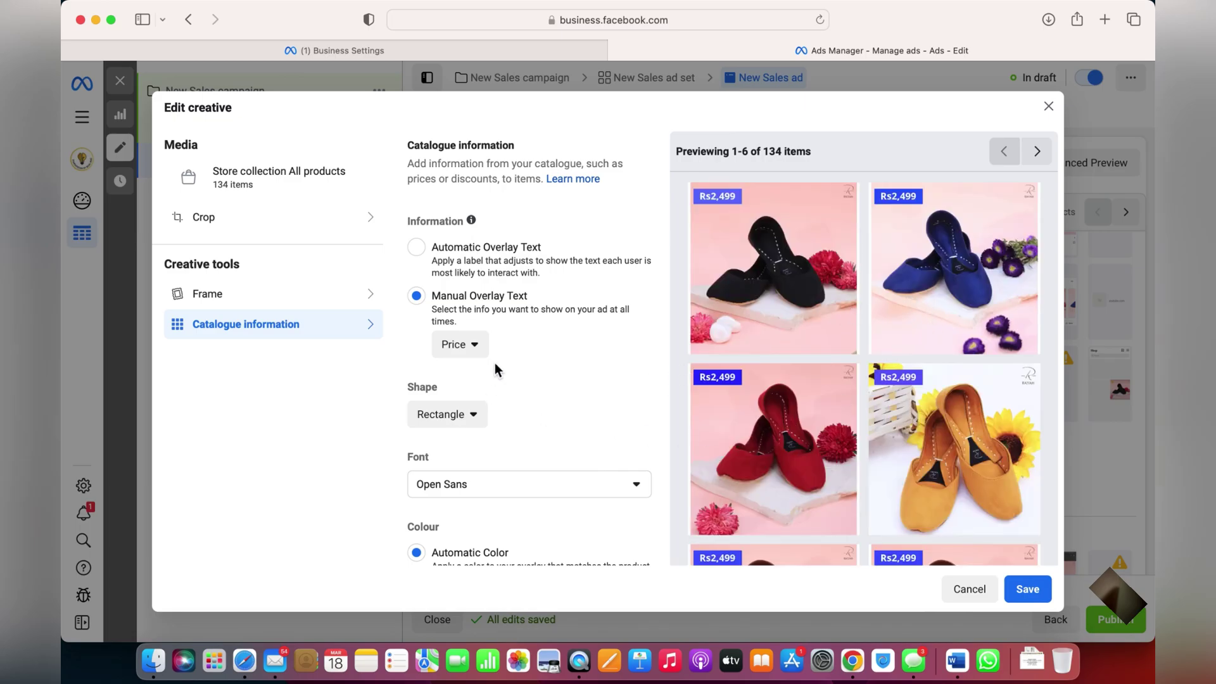
Try strikethrough price, percentage off and free delivery overlays instead
click(477, 348)
click(491, 417)
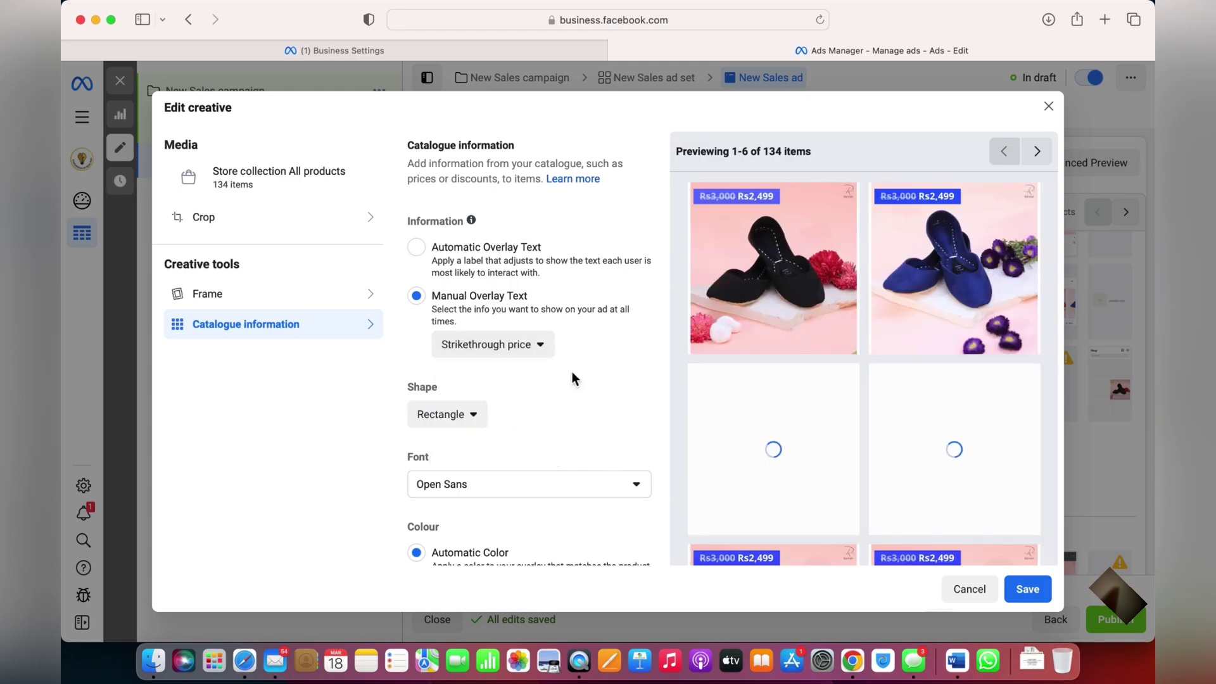
click(522, 347)
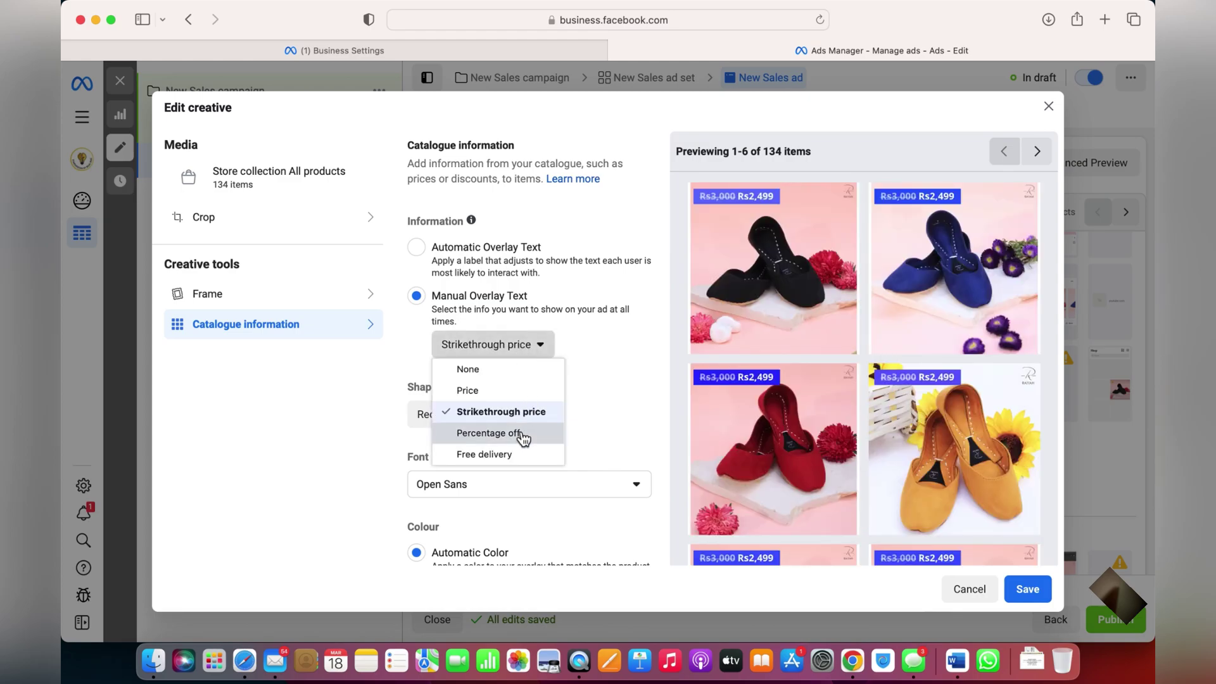
click(523, 433)
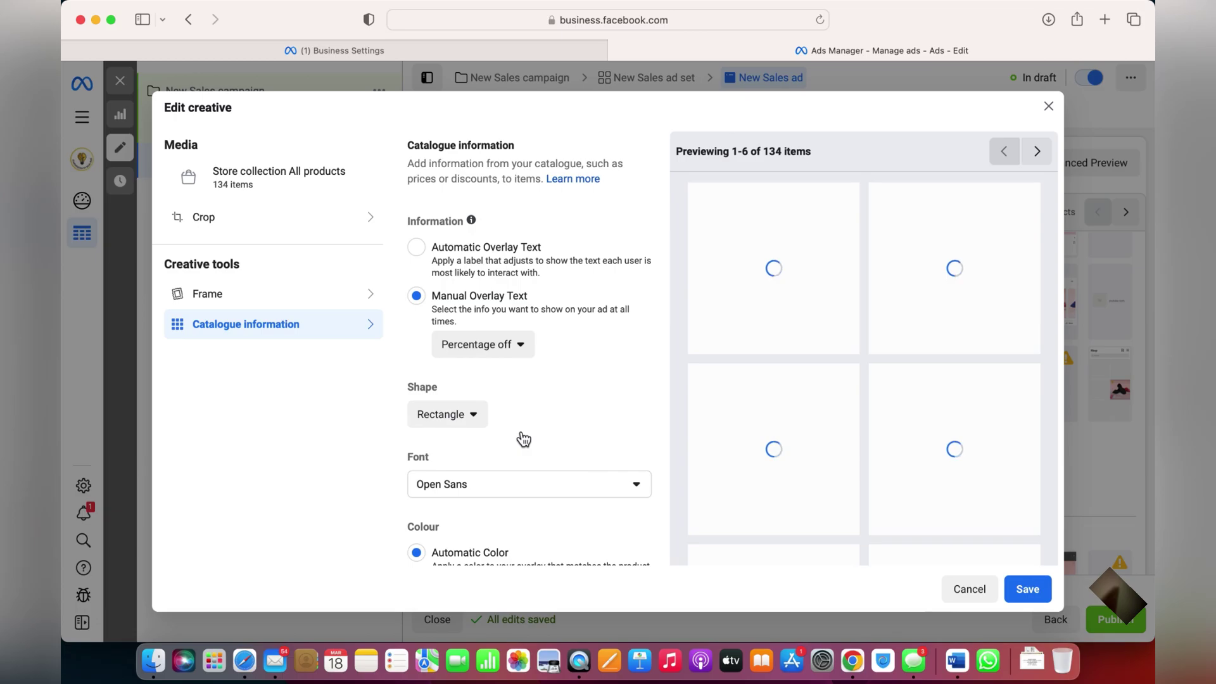
click(527, 354)
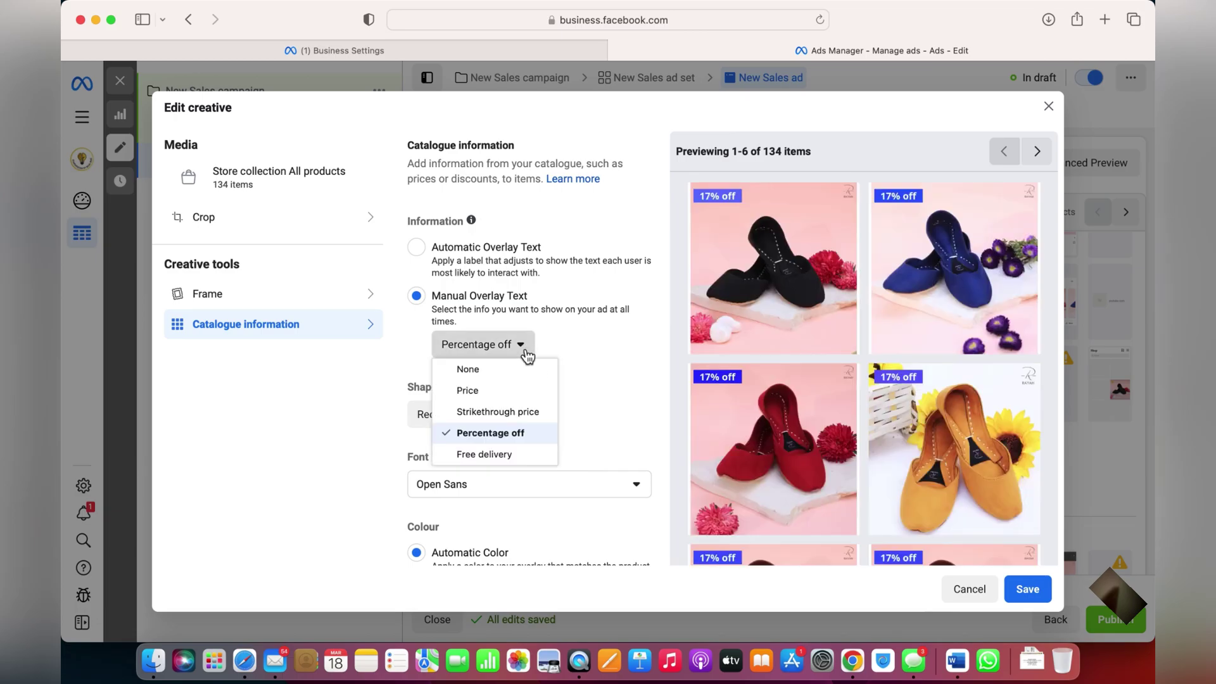
click(501, 454)
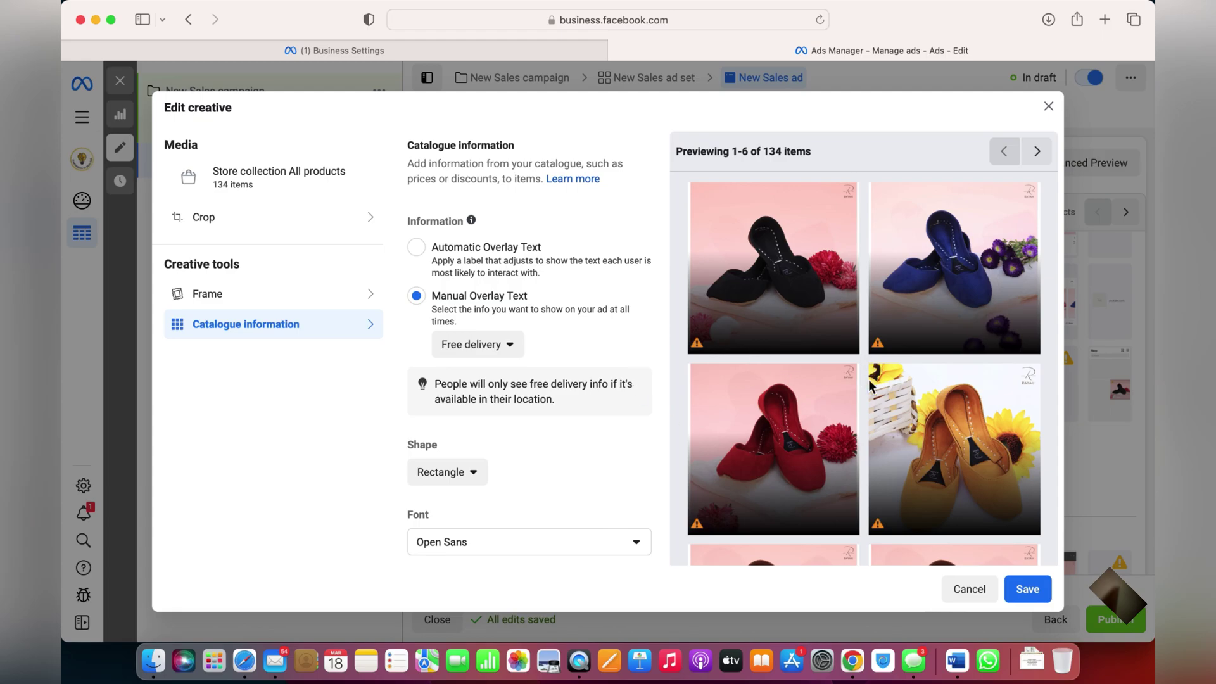
Return to the Price overlay (e.g. Rs2,499) and save the catalogue card edit
click(469, 351)
drag(464, 371, 466, 391)
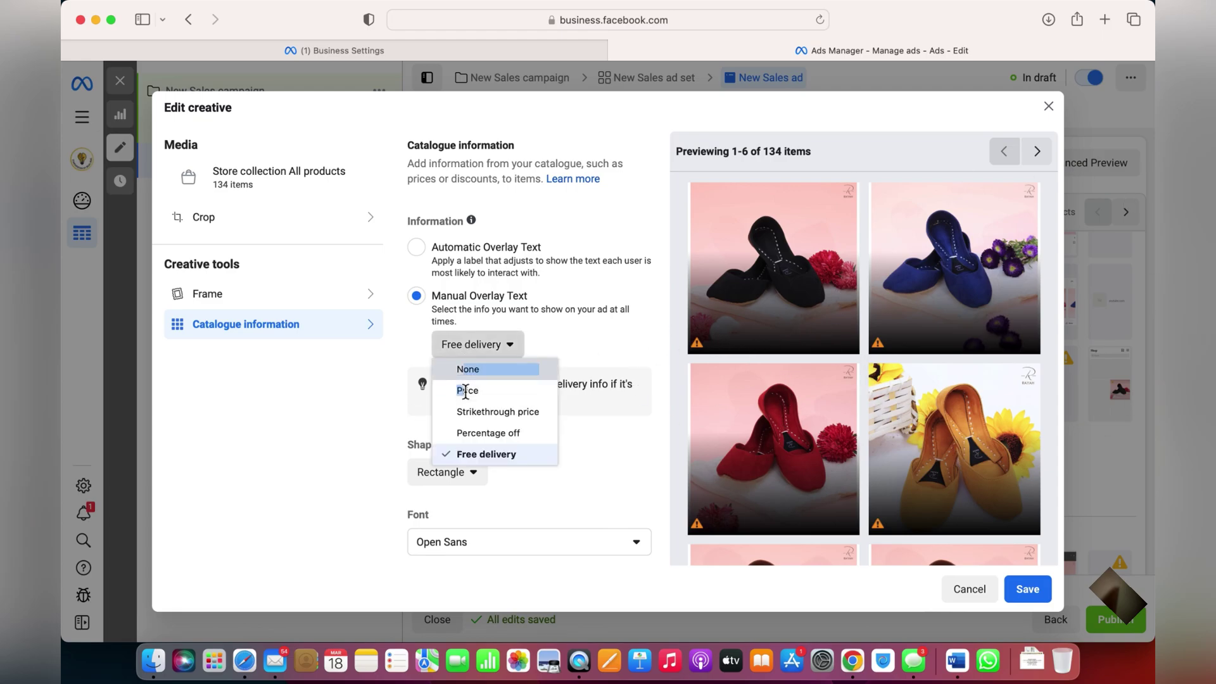
click(467, 391)
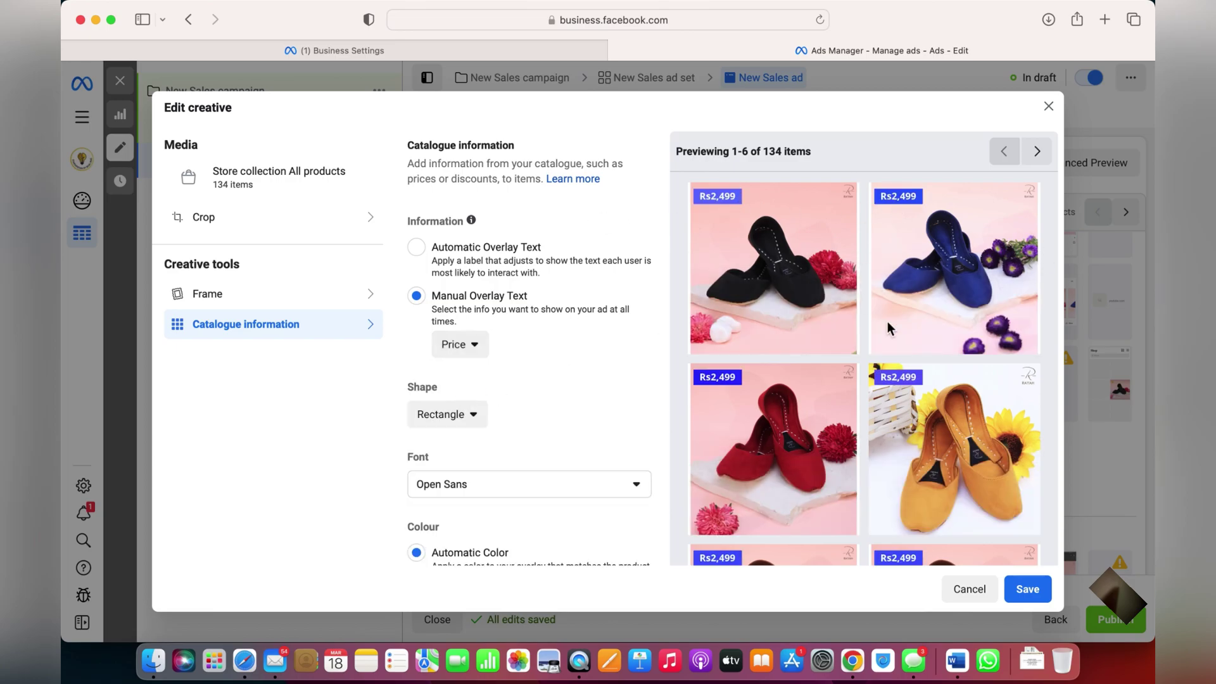
click(1036, 602)
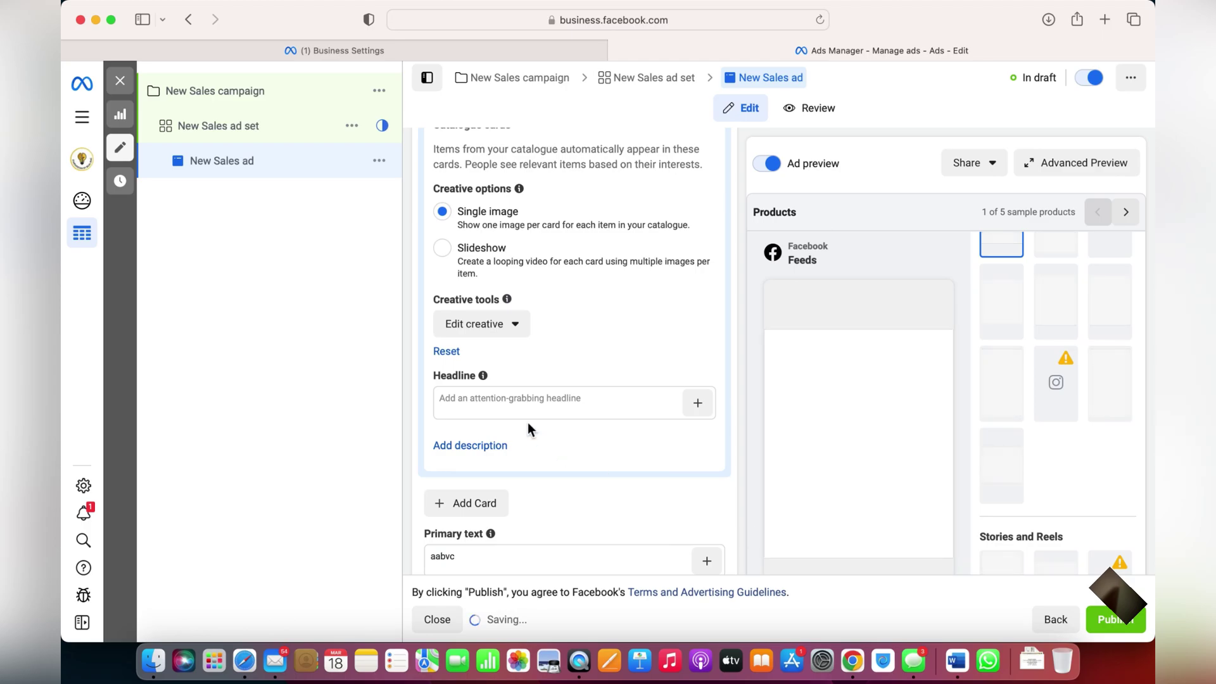
scroll(527, 423, down, 3)
scroll(527, 423, down, 8)
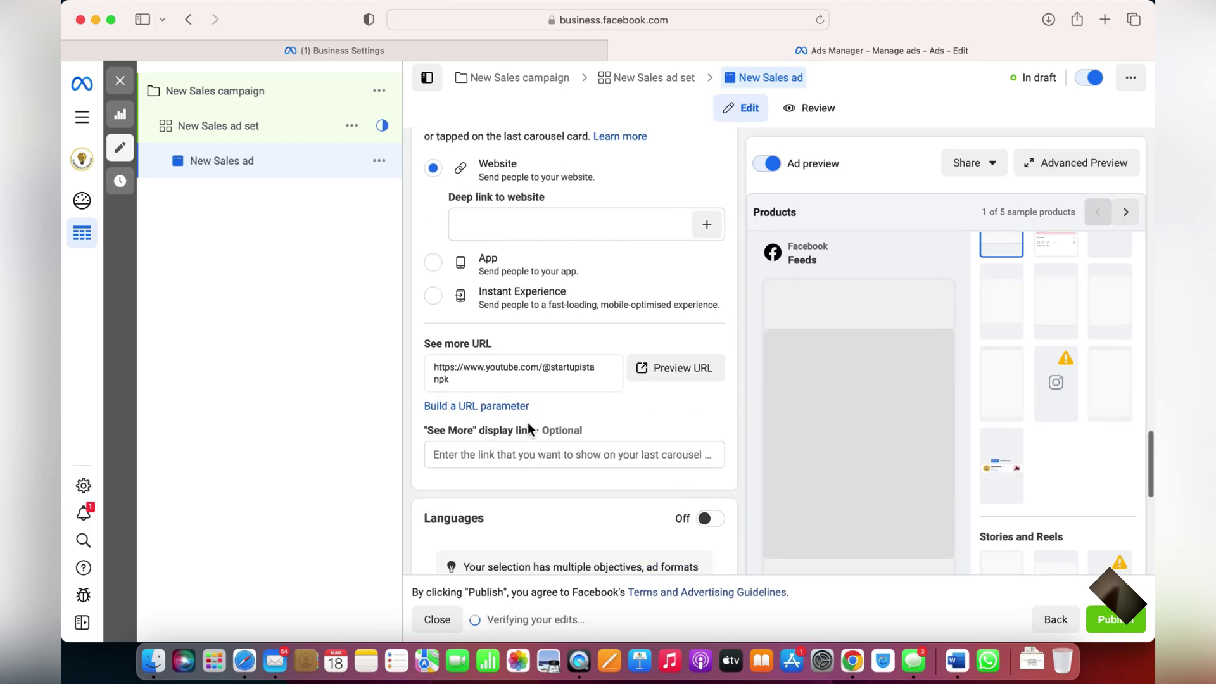
Insert product.name into the card headline, previewing Black Suede Handcrafted at Rs2,499
scroll(527, 423, up, 15)
scroll(527, 423, up, 10)
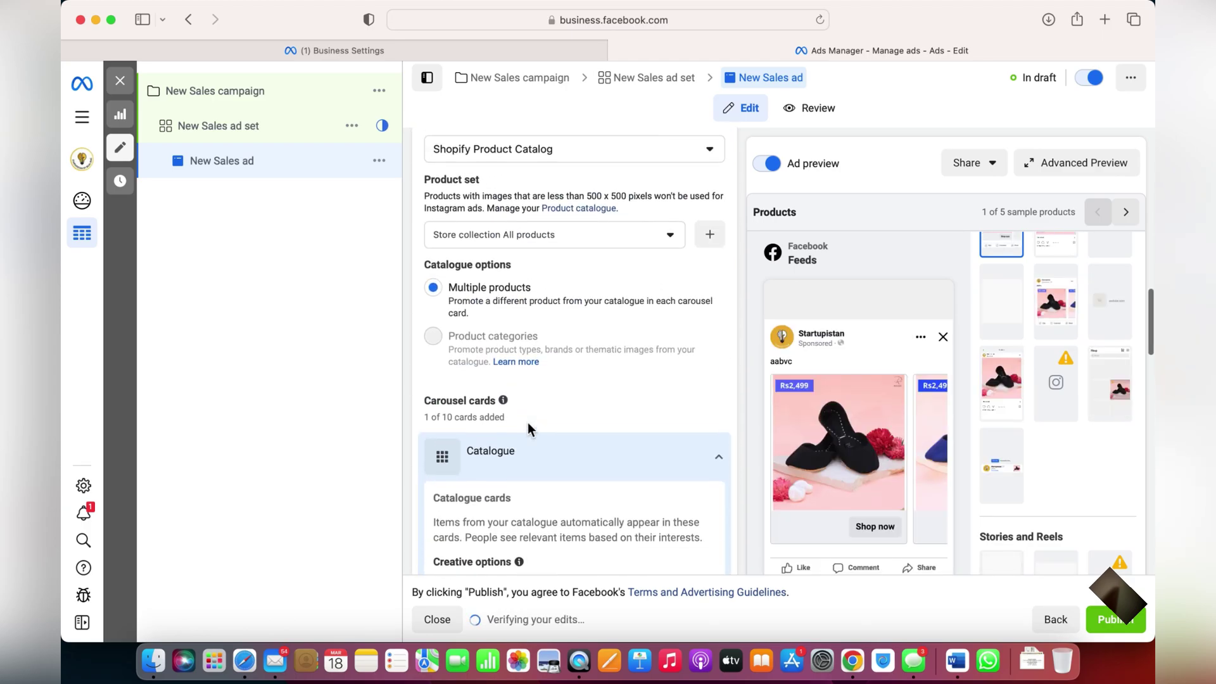
scroll(527, 423, down, 12)
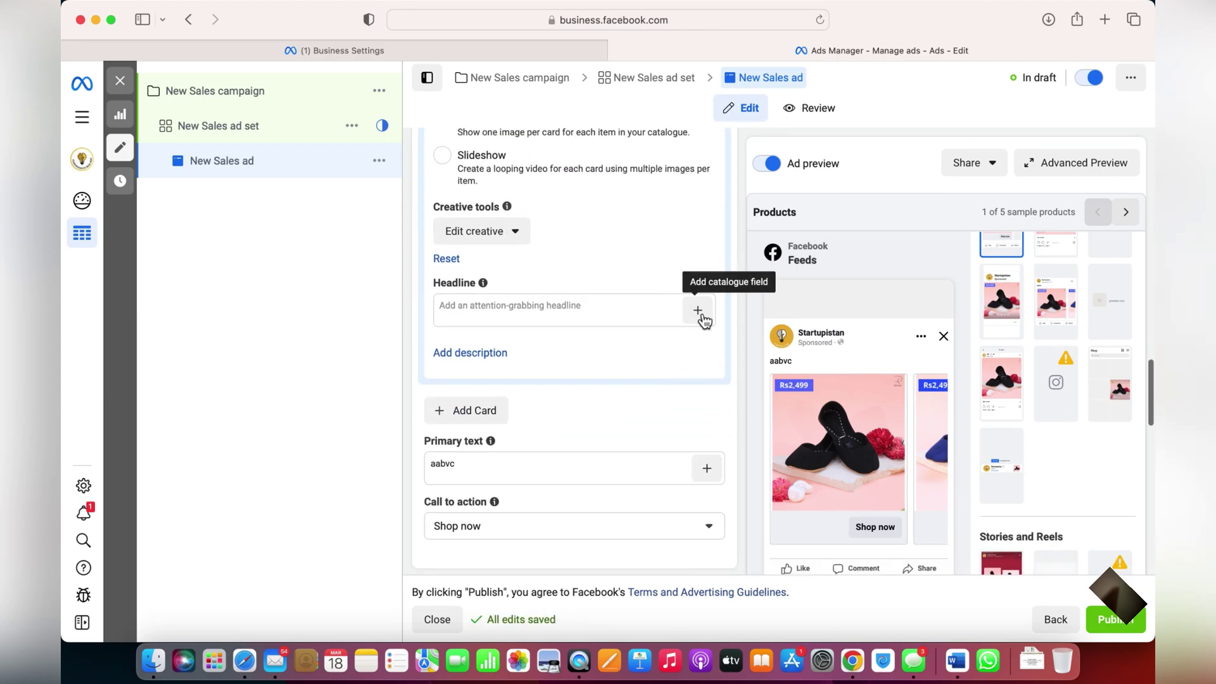
click(697, 310)
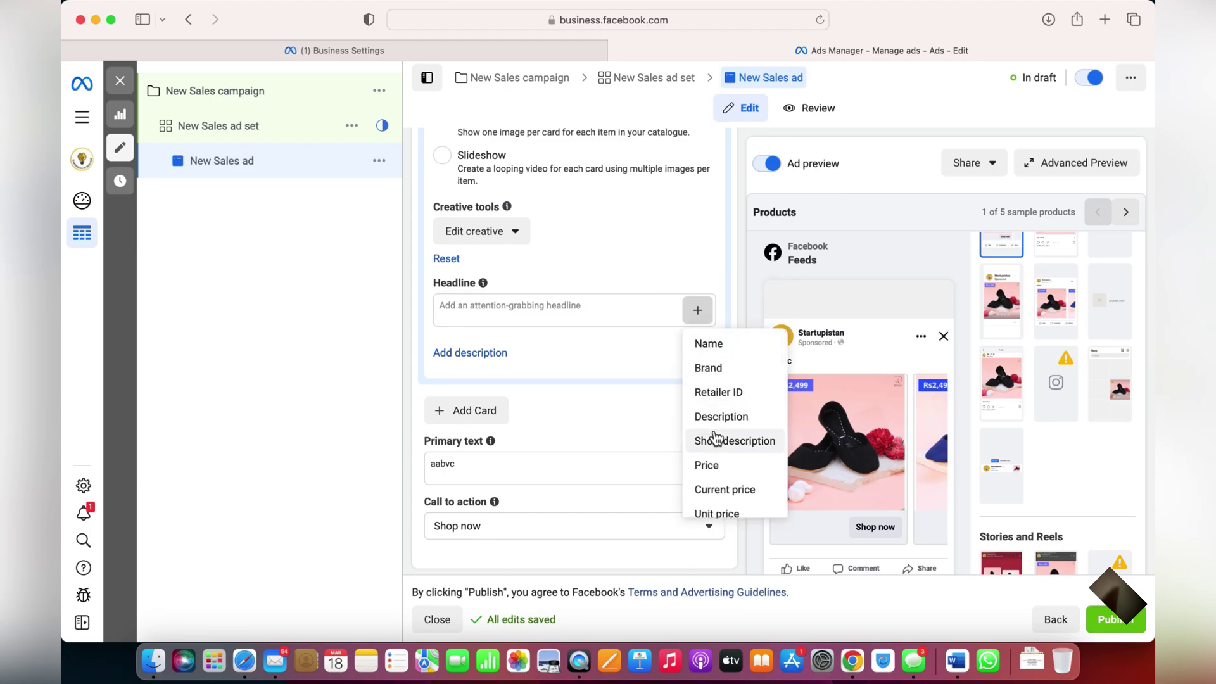
click(748, 351)
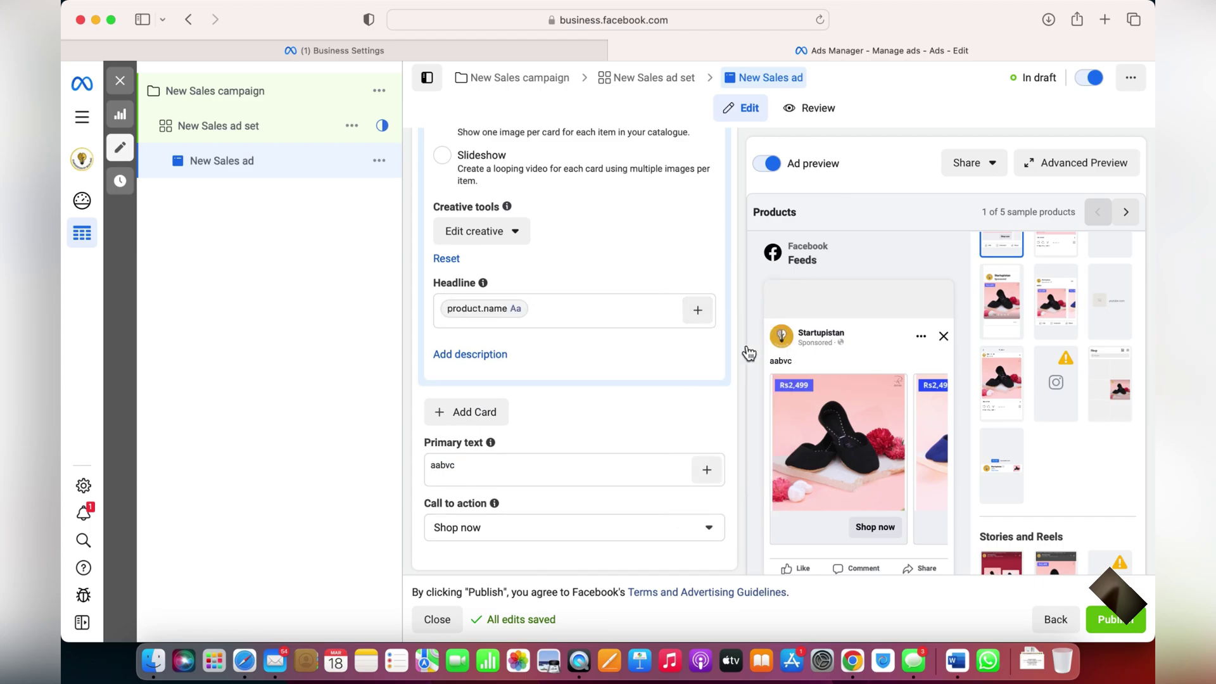
scroll(820, 457, down, 2)
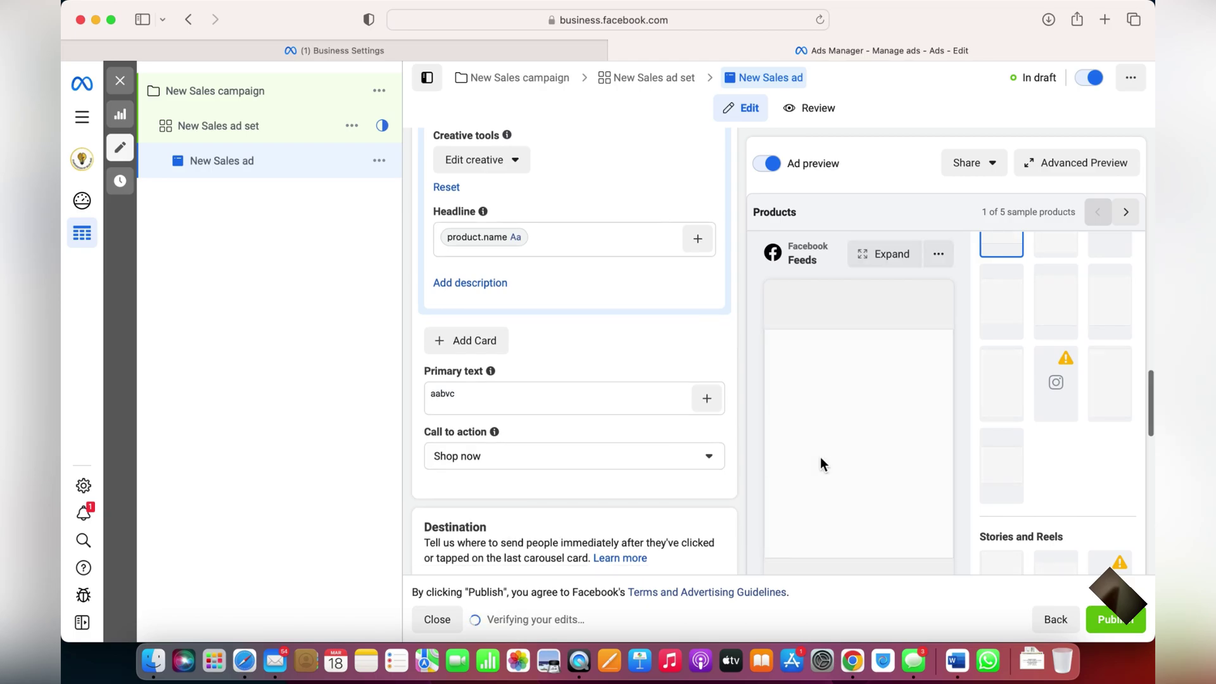
scroll(788, 415, down, 3)
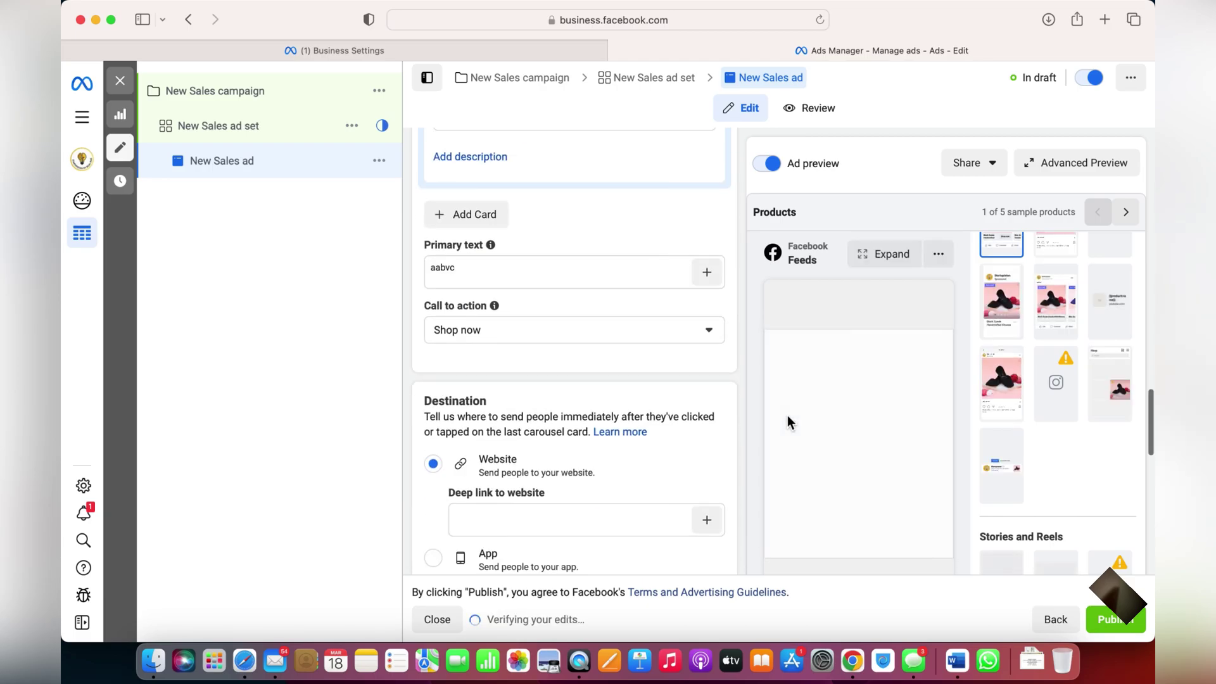
scroll(788, 415, up, 3)
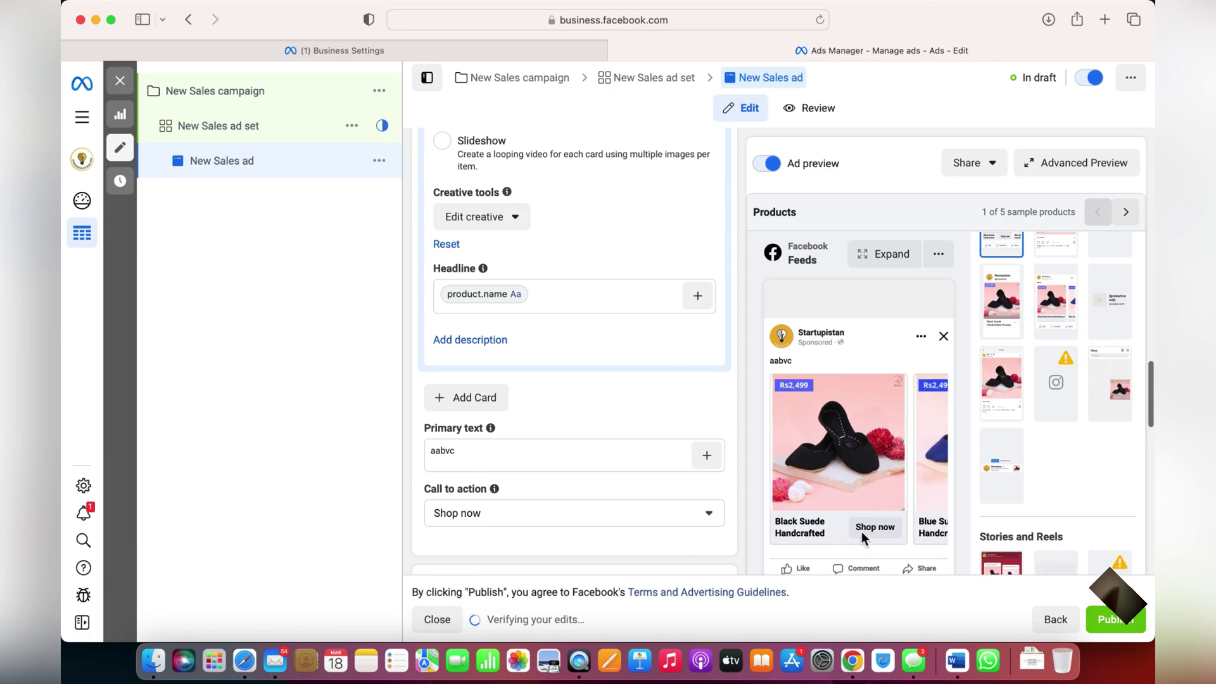
click(700, 296)
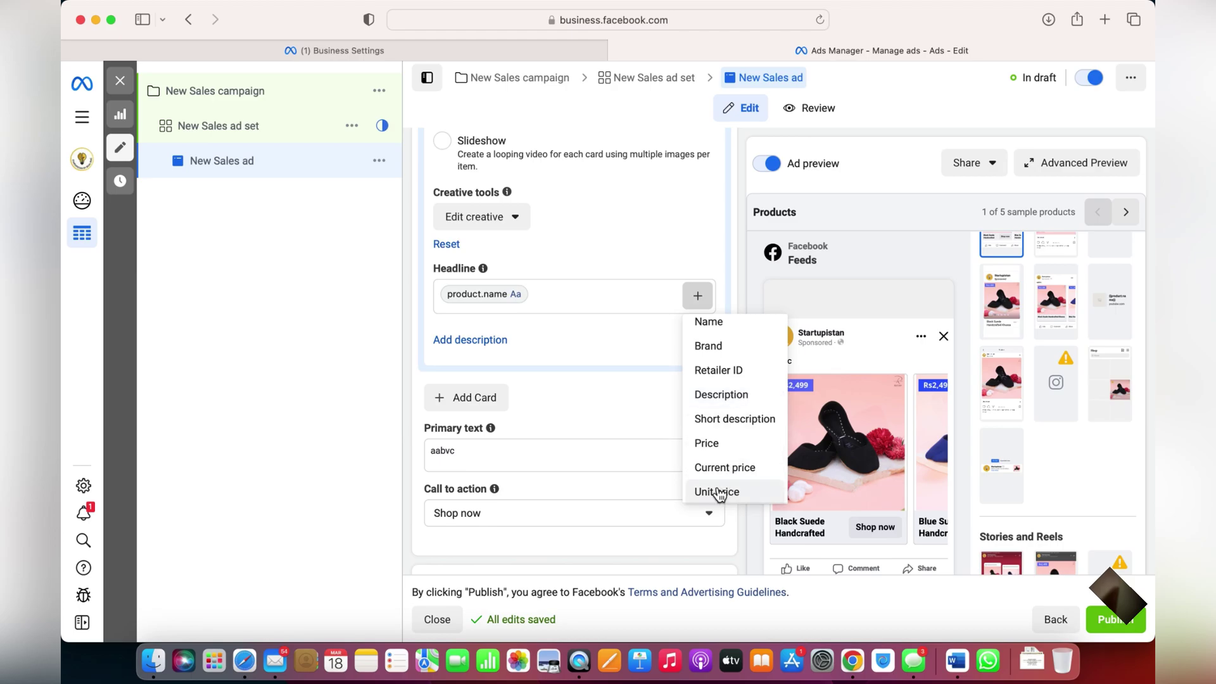
click(293, 386)
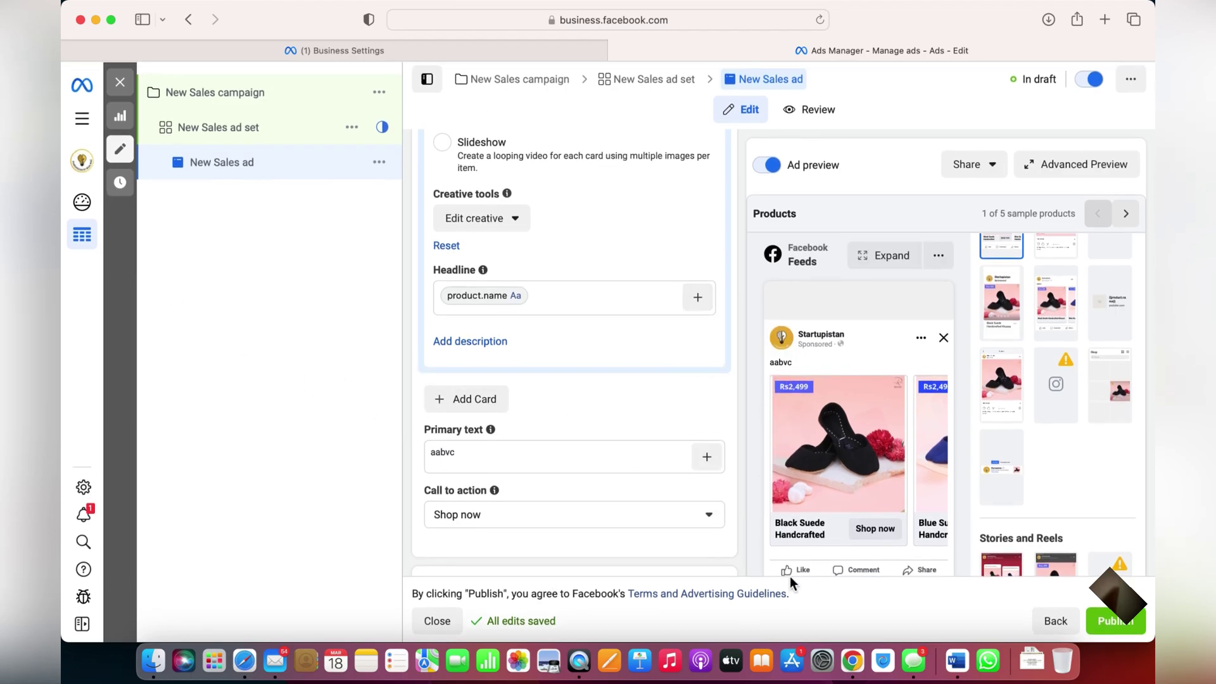
scroll(686, 435, up, 10)
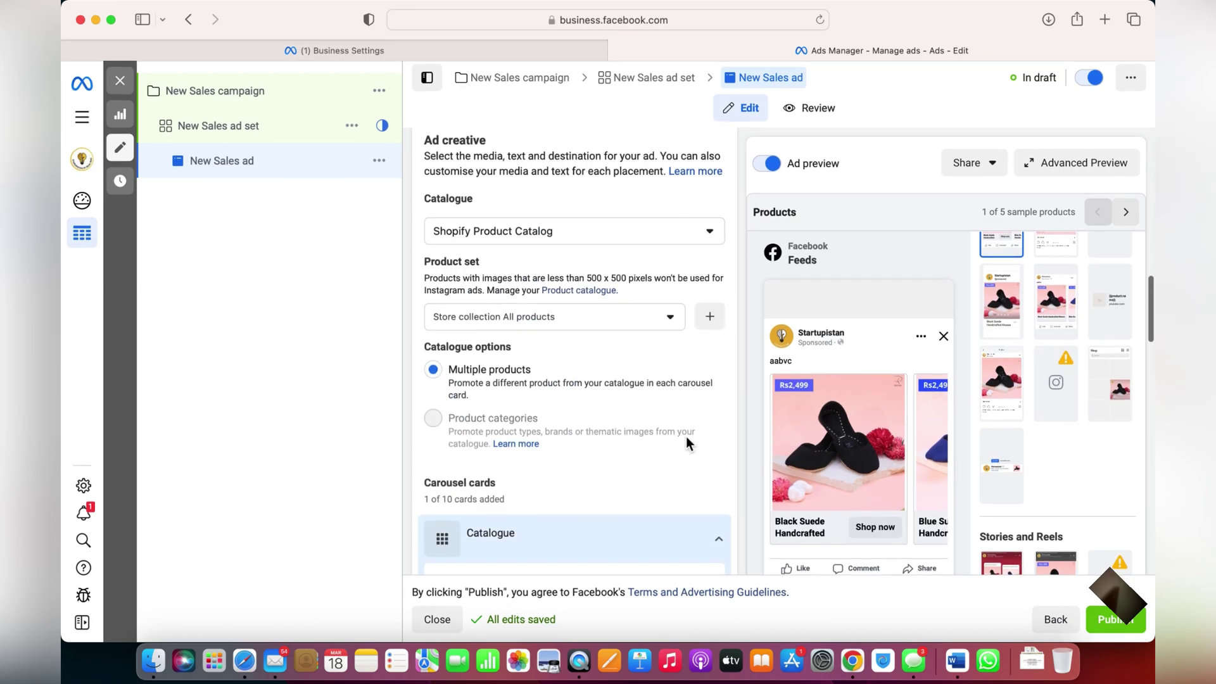
Switch the ad format to Collection
scroll(686, 436, up, 5)
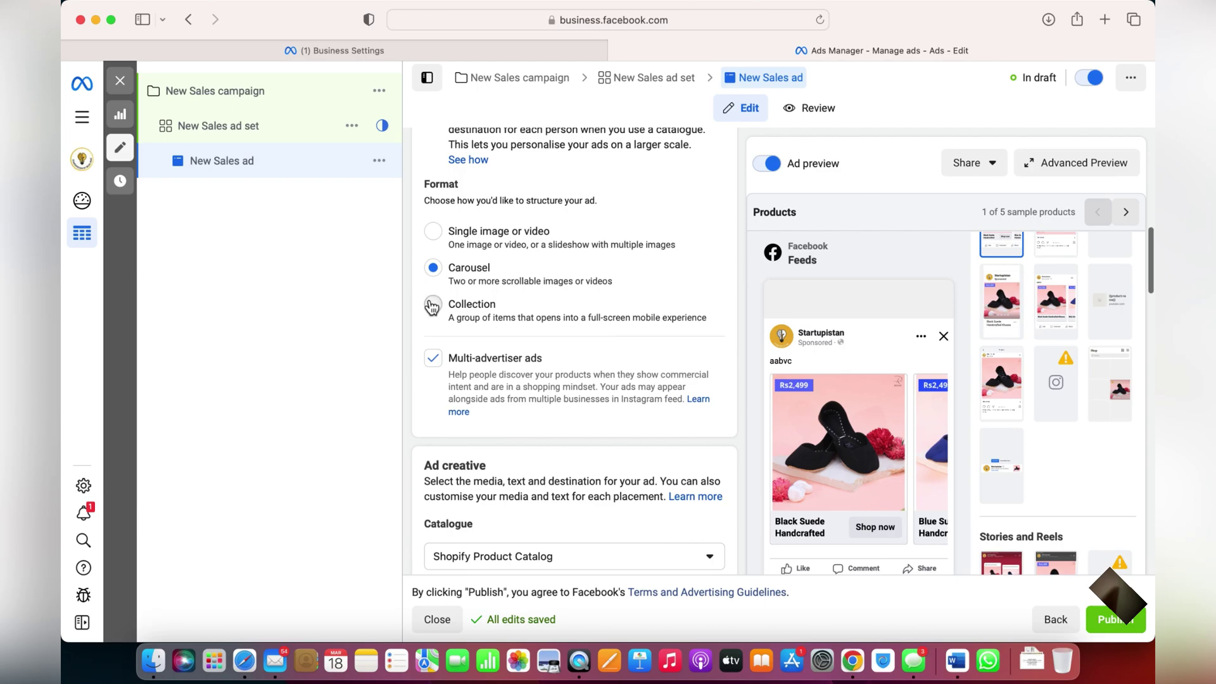
click(433, 306)
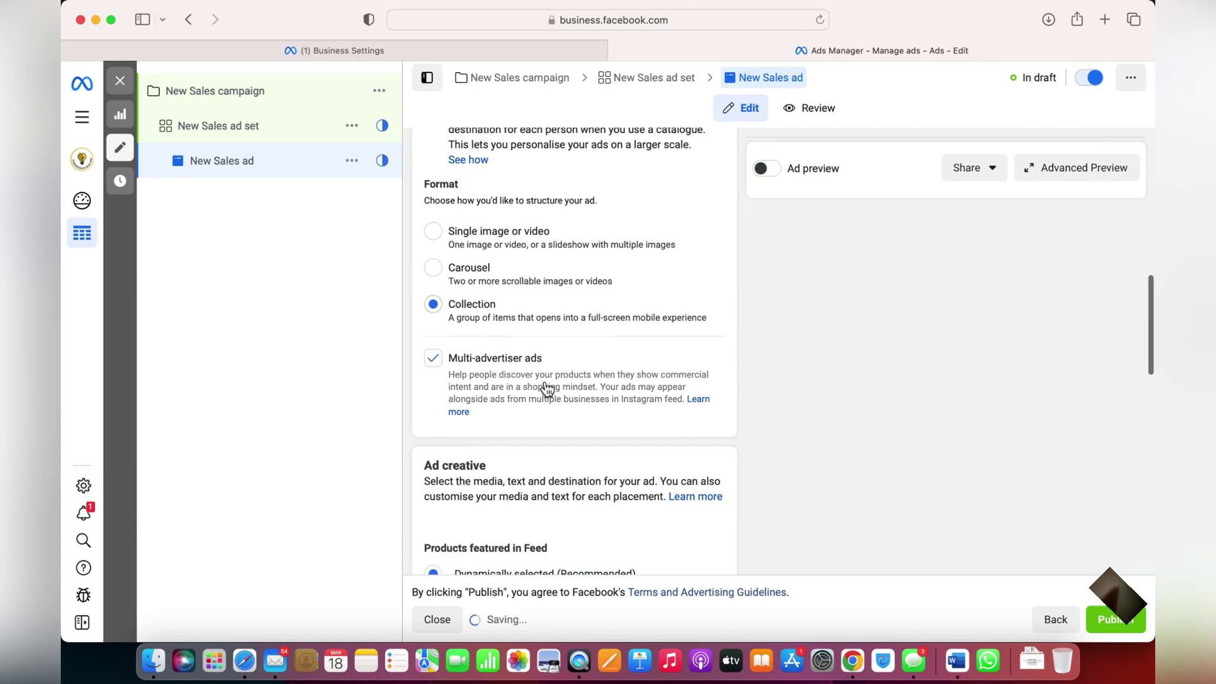
scroll(547, 389, down, 7)
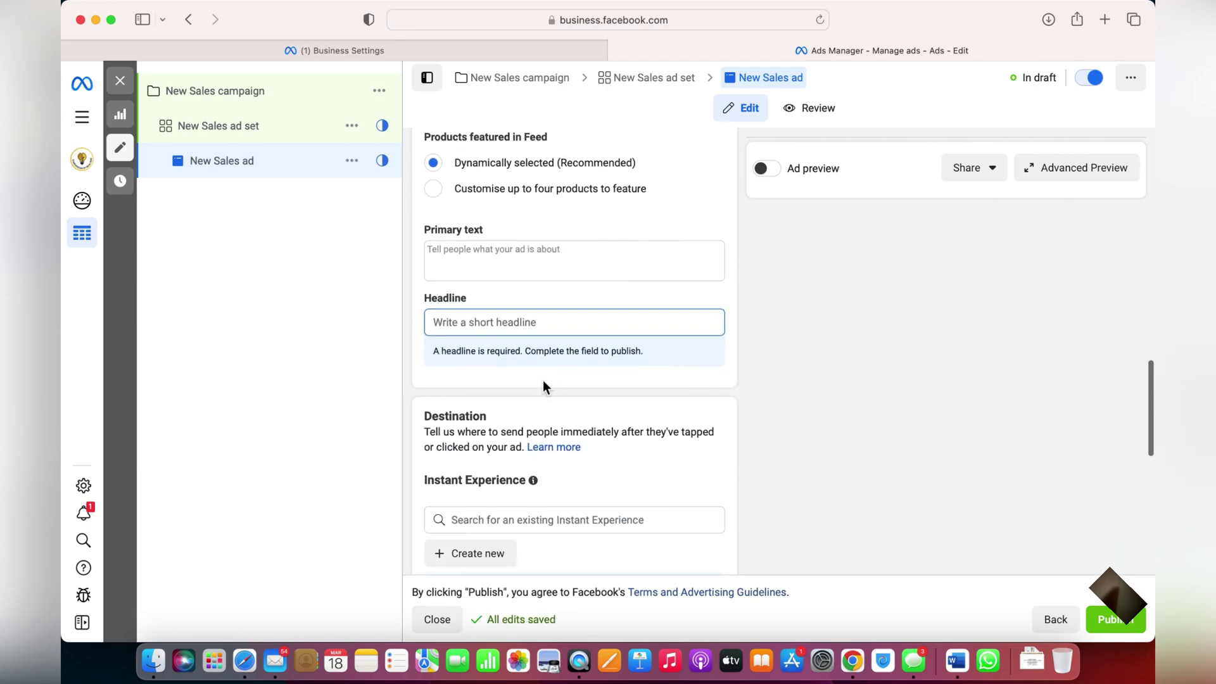
scroll(544, 385, down, 3)
scroll(543, 386, up, 6)
scroll(544, 385, up, 3)
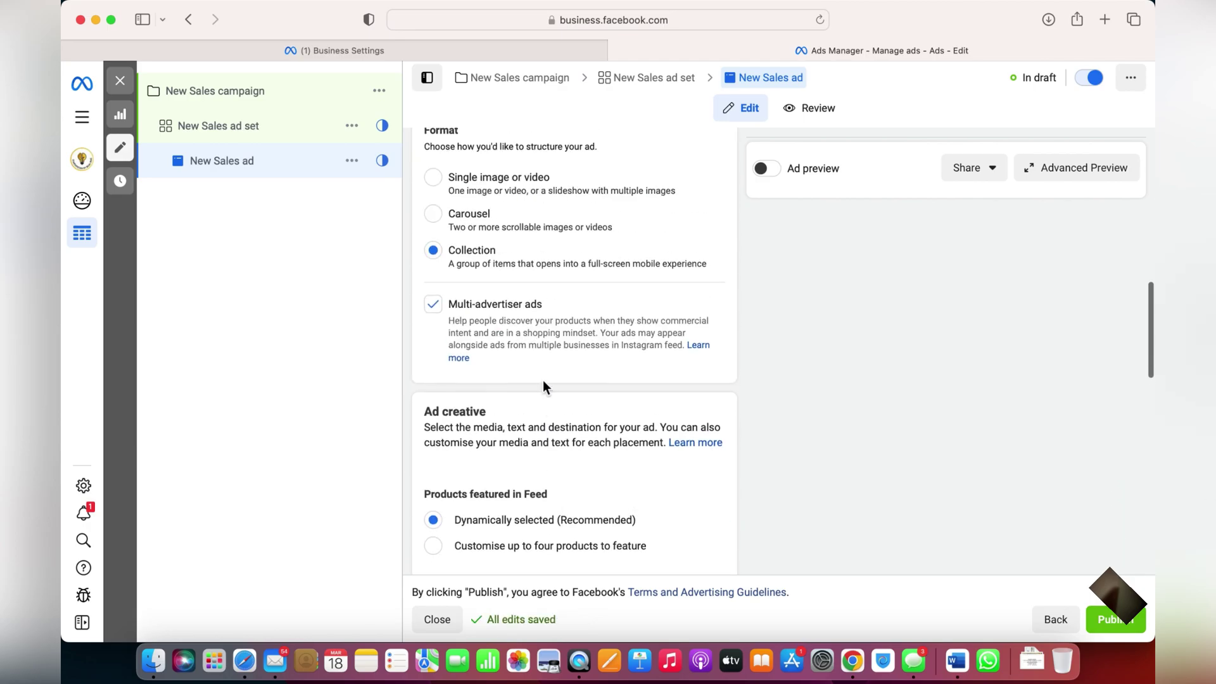
scroll(543, 385, down, 4)
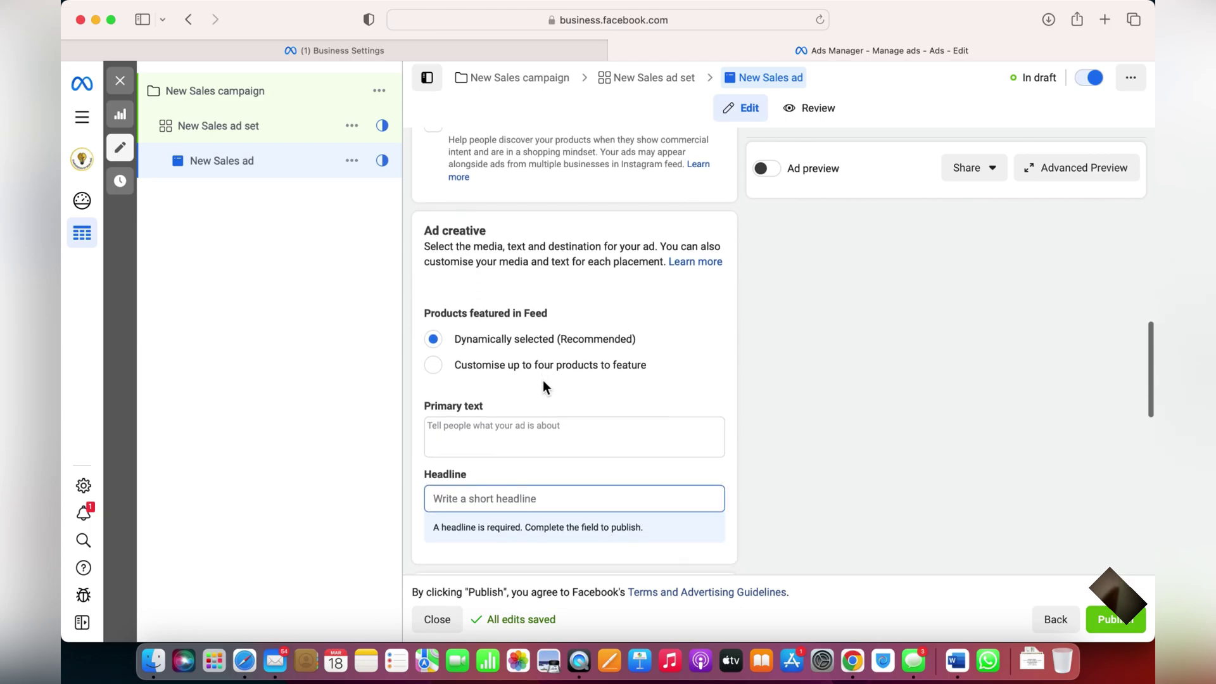
Enter primary text abc and headline 123
click(521, 359)
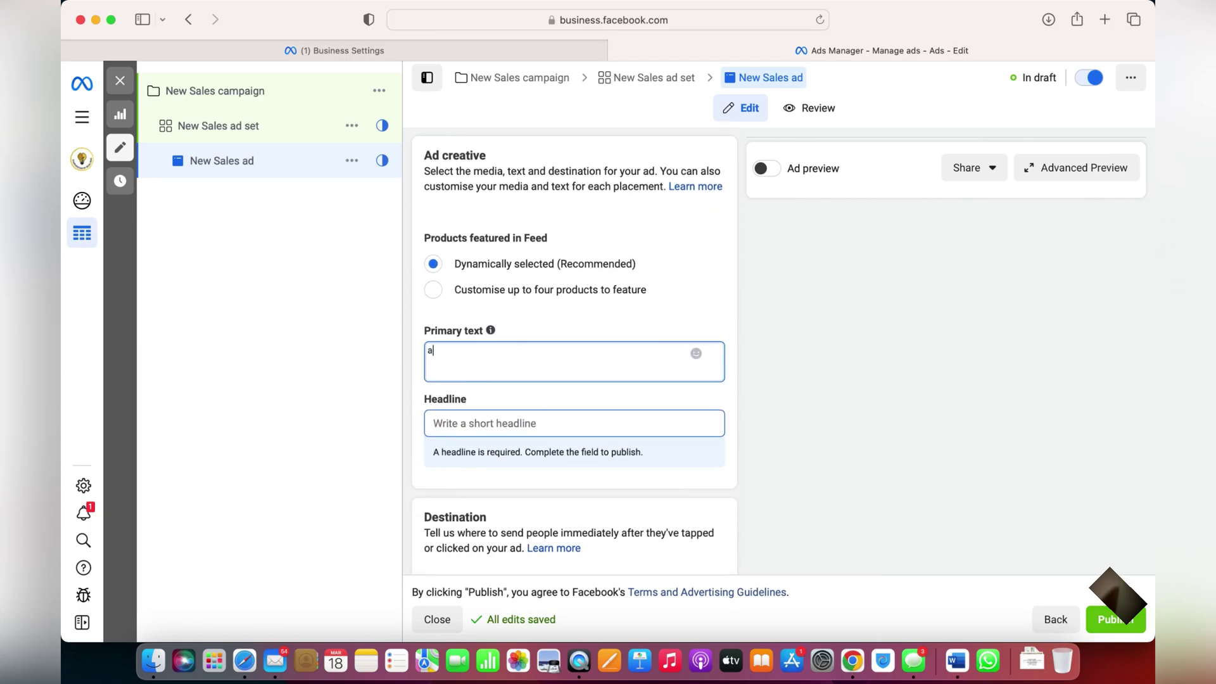
click(529, 422)
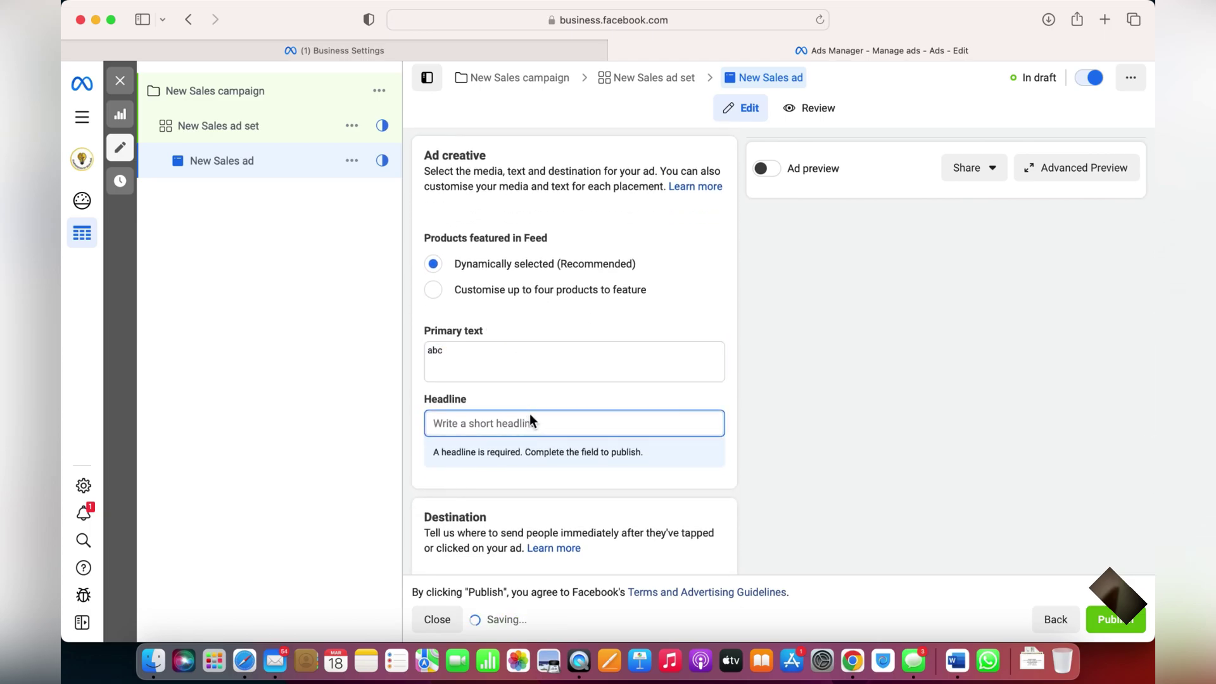
text(12)
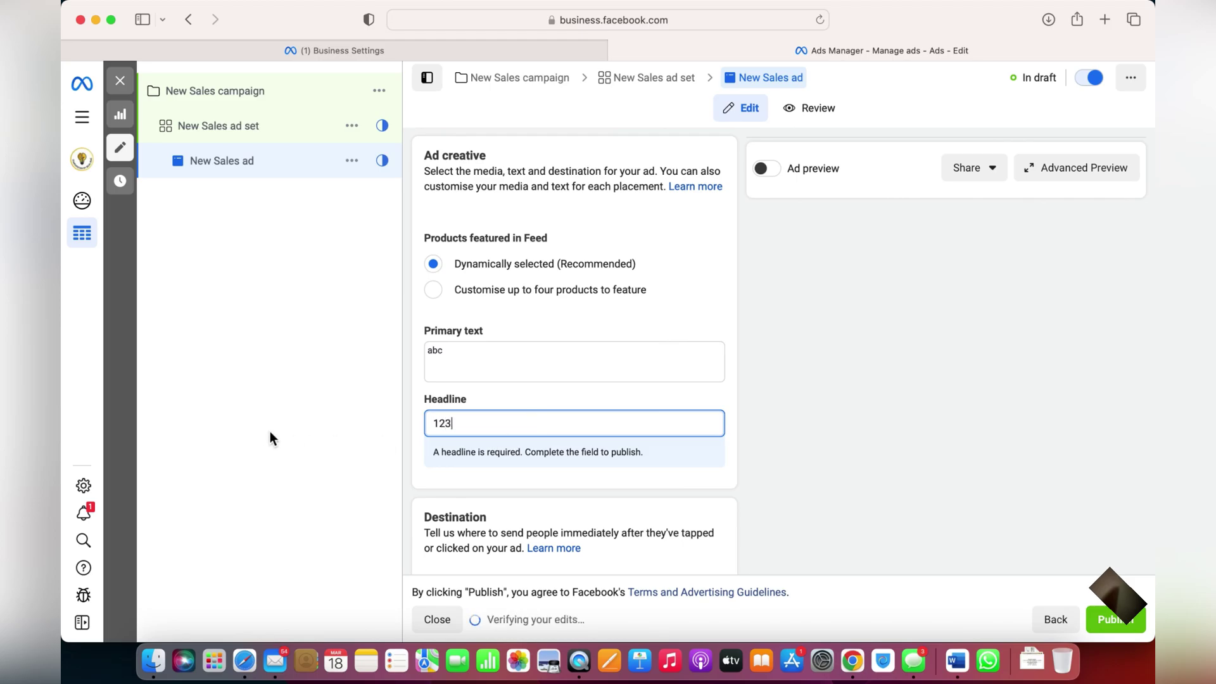
text(3)
click(270, 439)
scroll(509, 446, down, 5)
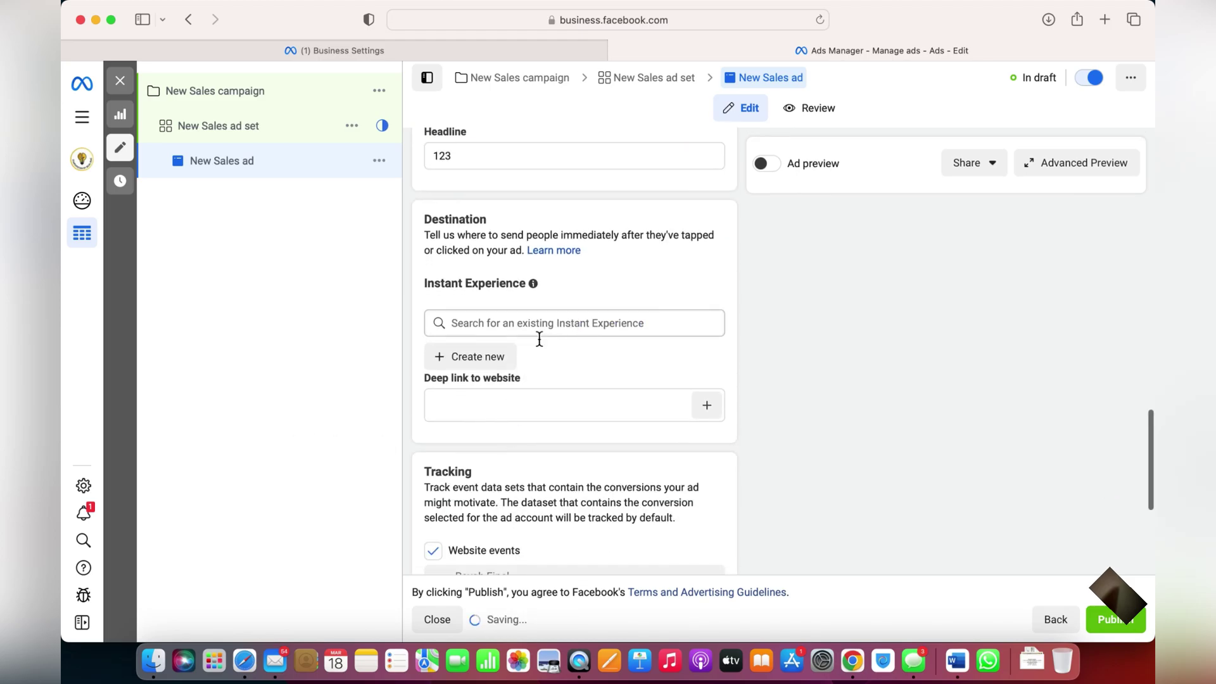
Create a new Storefront Instant Experience using the All products set
click(487, 358)
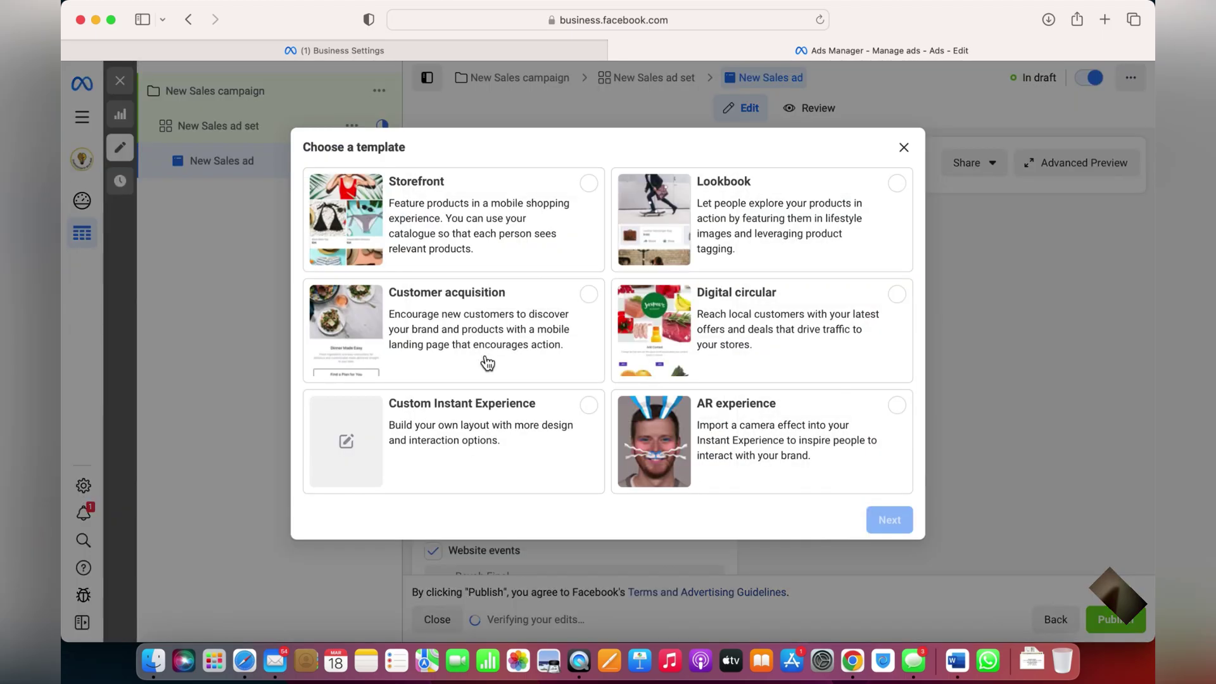
click(441, 231)
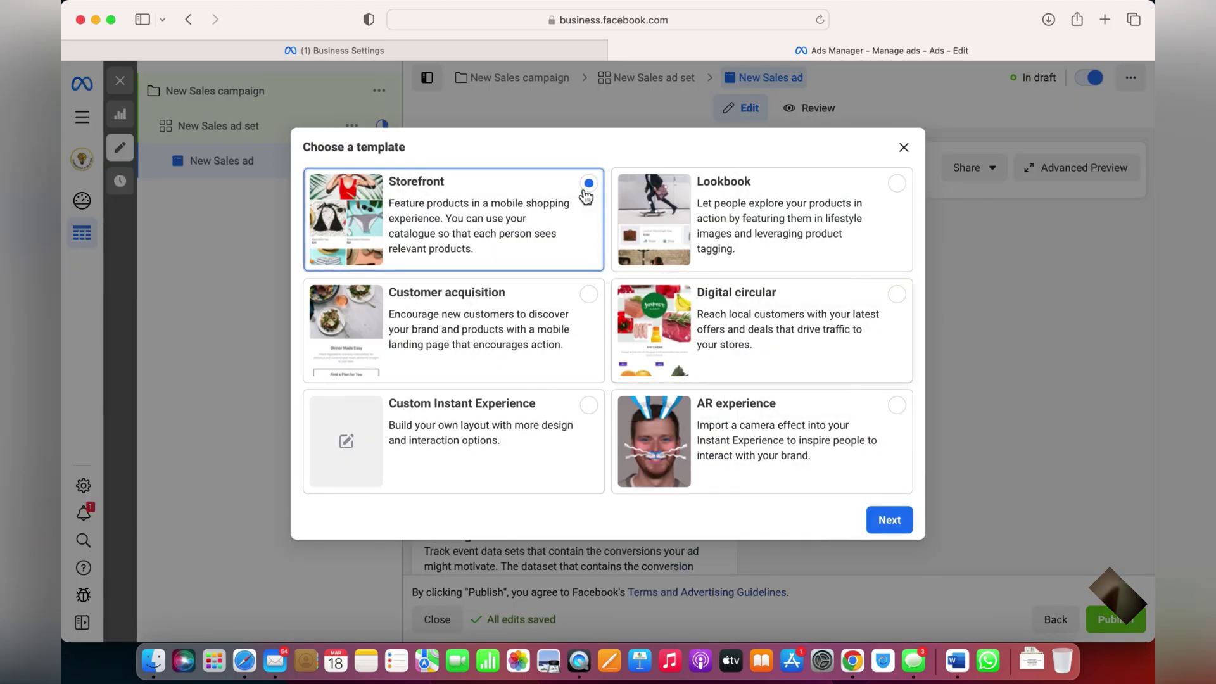
click(889, 520)
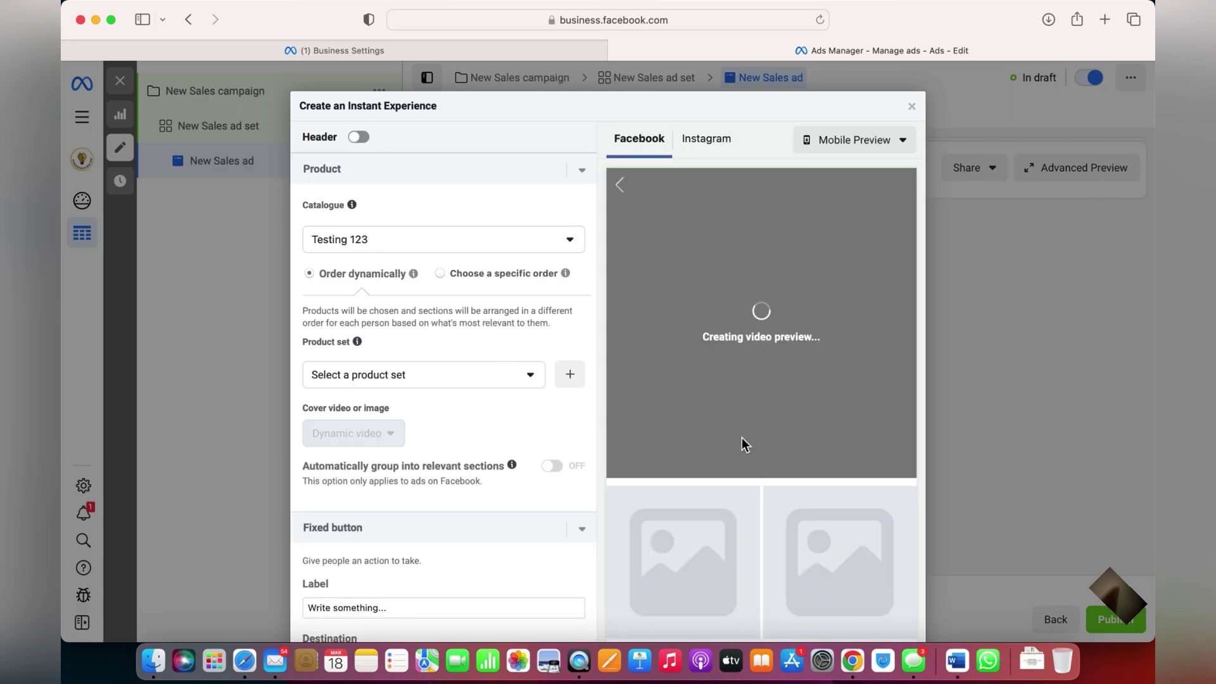
click(534, 378)
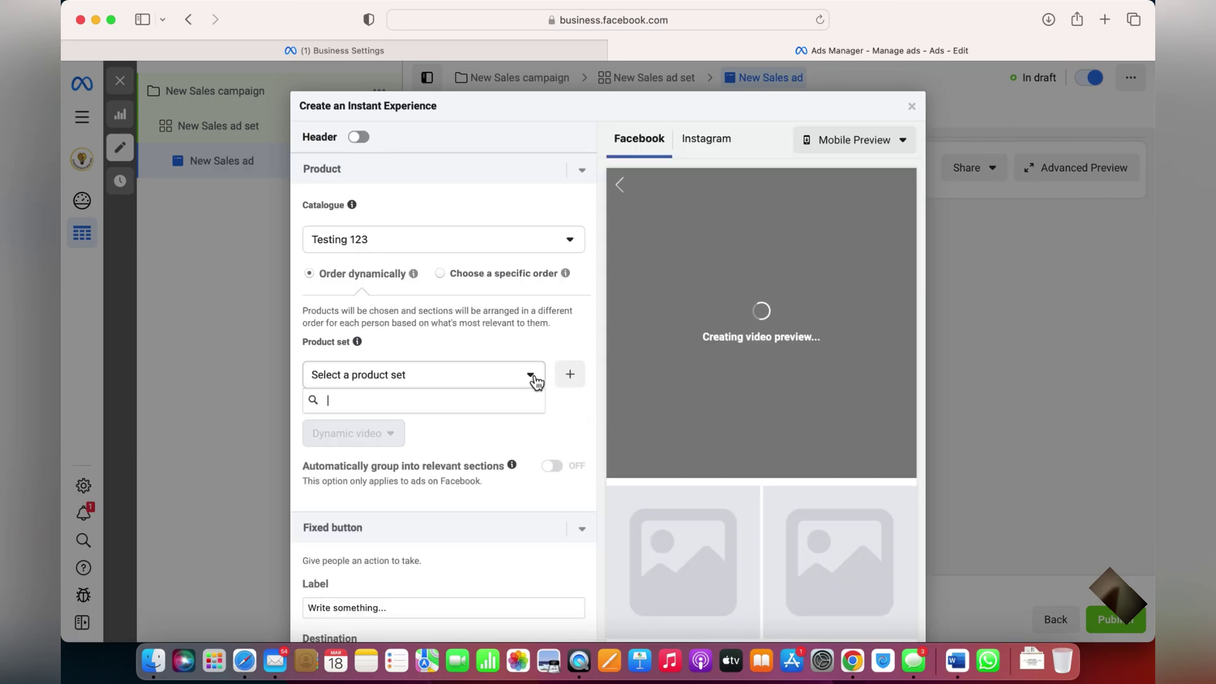
click(454, 436)
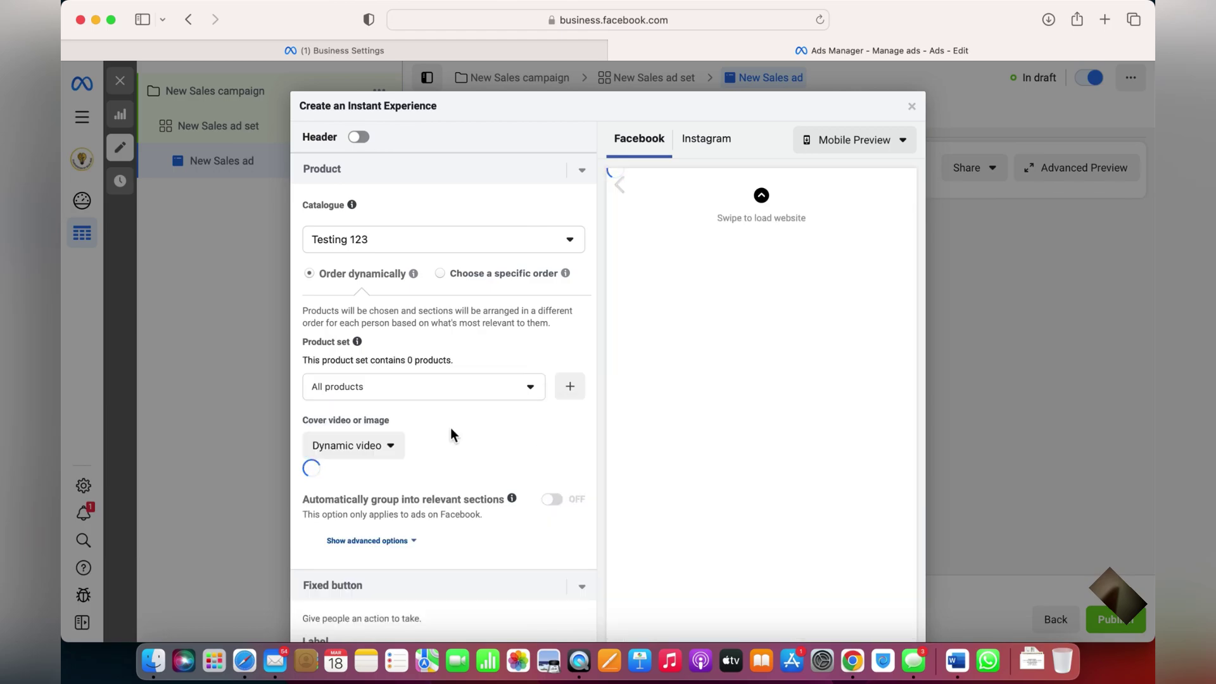
scroll(451, 430, down, 2)
scroll(451, 434, up, 1)
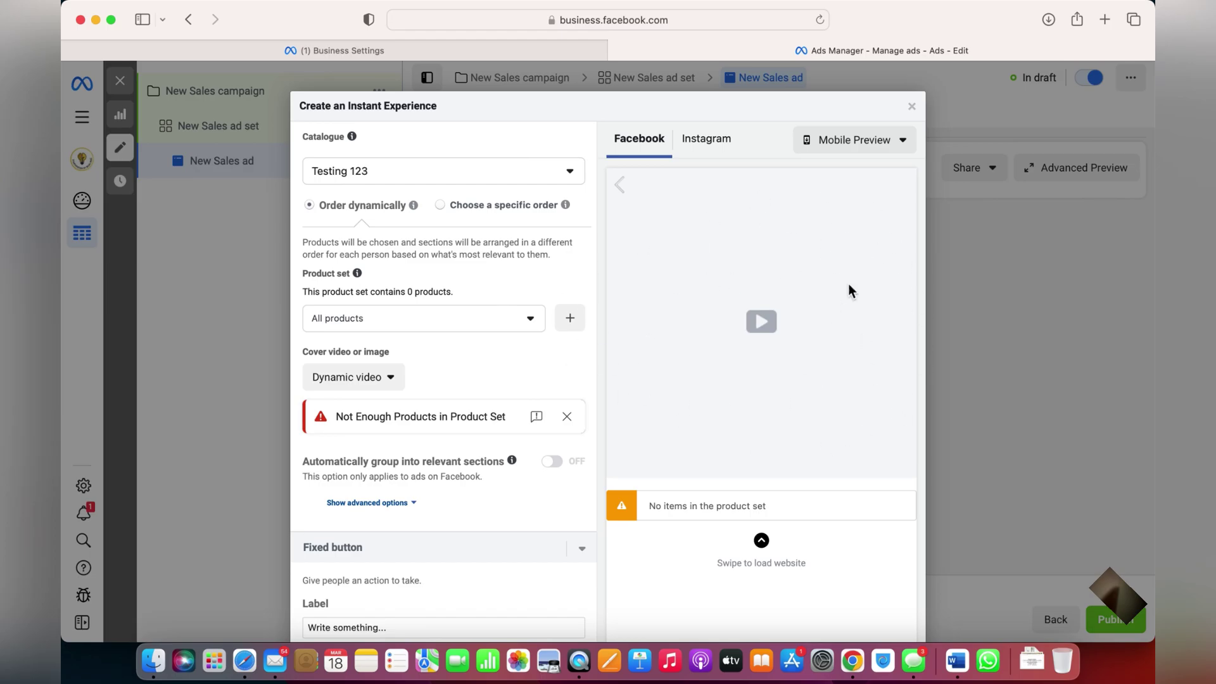
Set the cover to an image, choosing the yellow Halwa Puri picture from account images
click(388, 383)
click(447, 476)
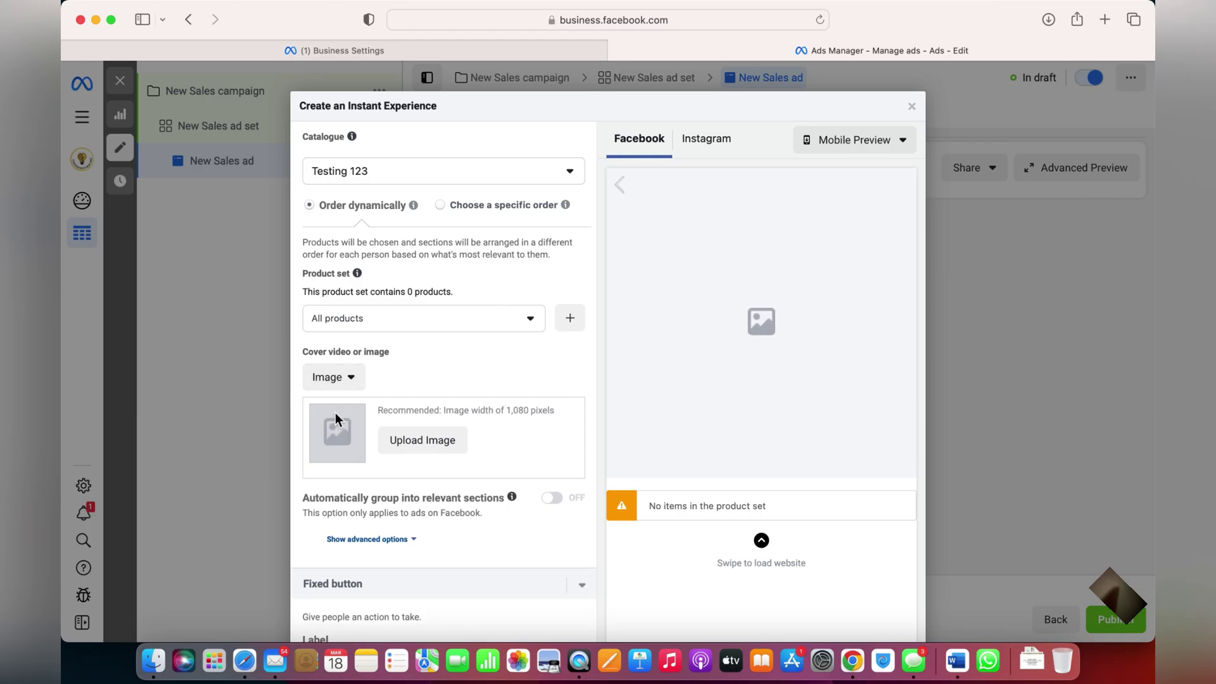
click(449, 449)
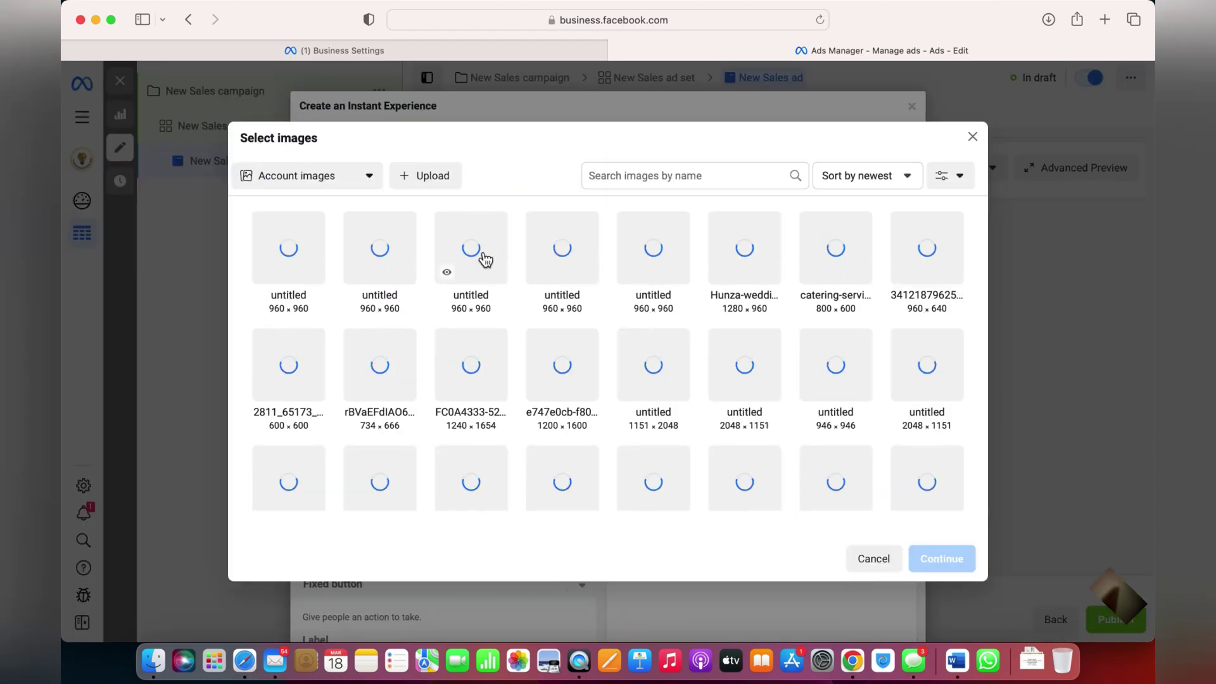
click(493, 274)
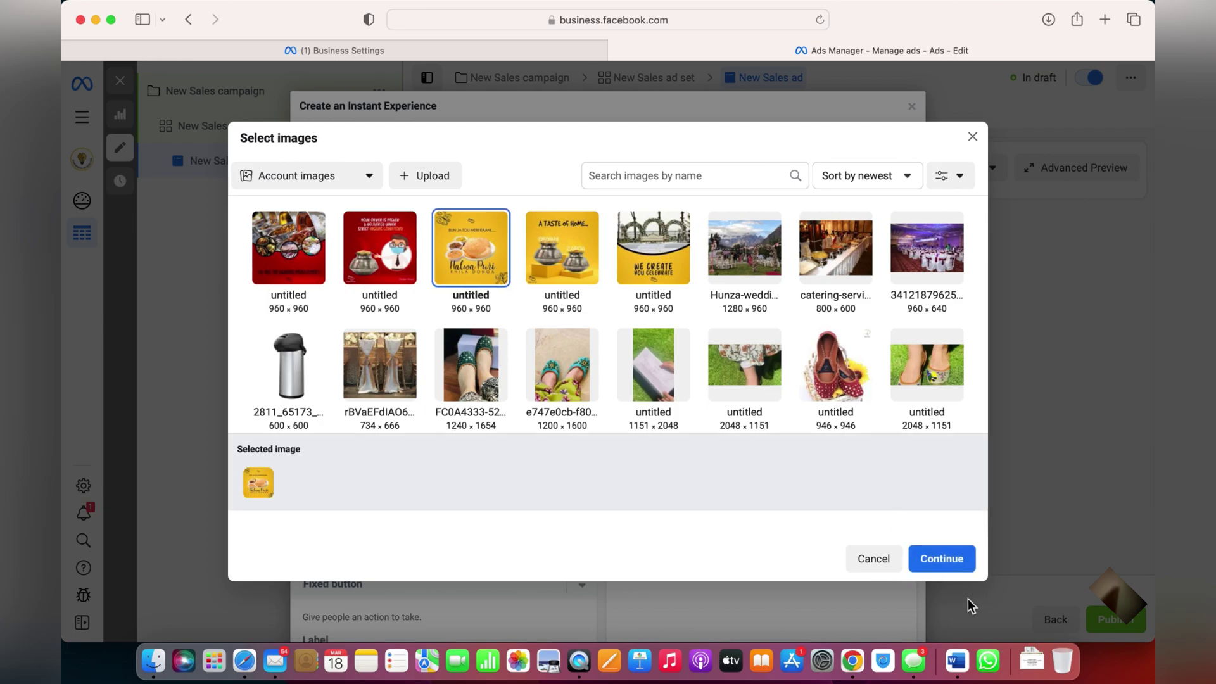
click(942, 559)
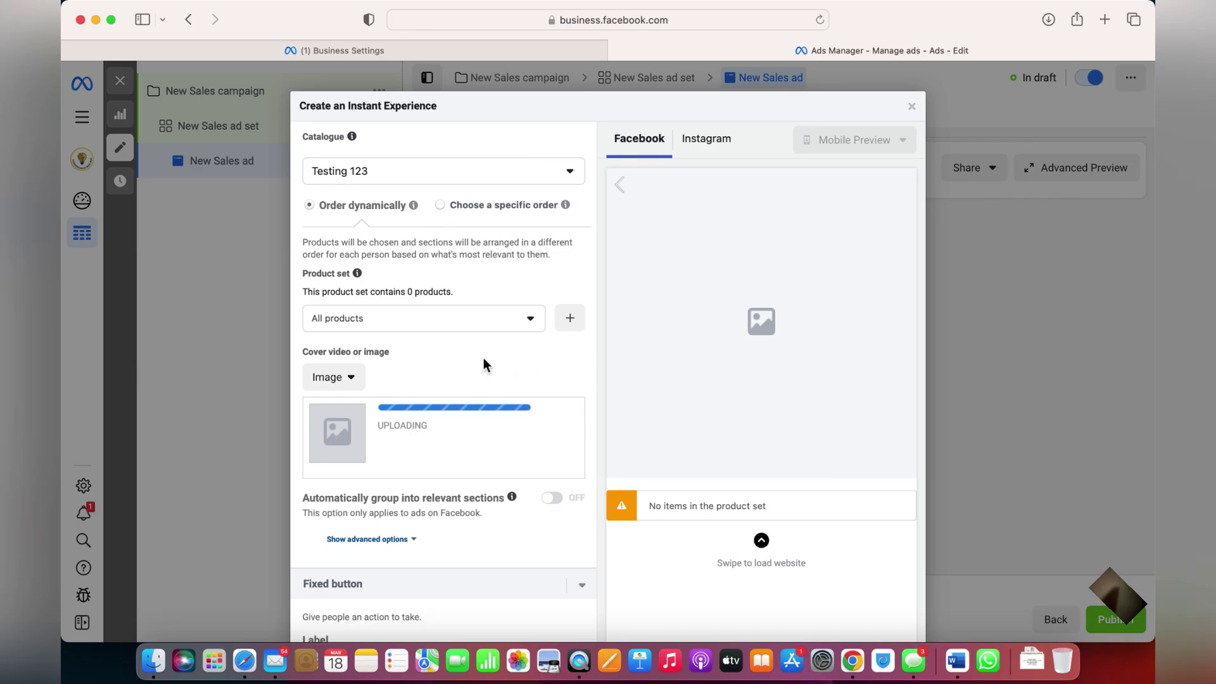
Switch the storefront catalogue to the Shopify Product Catalog and review its 134 products
scroll(484, 358, up, 1)
click(508, 208)
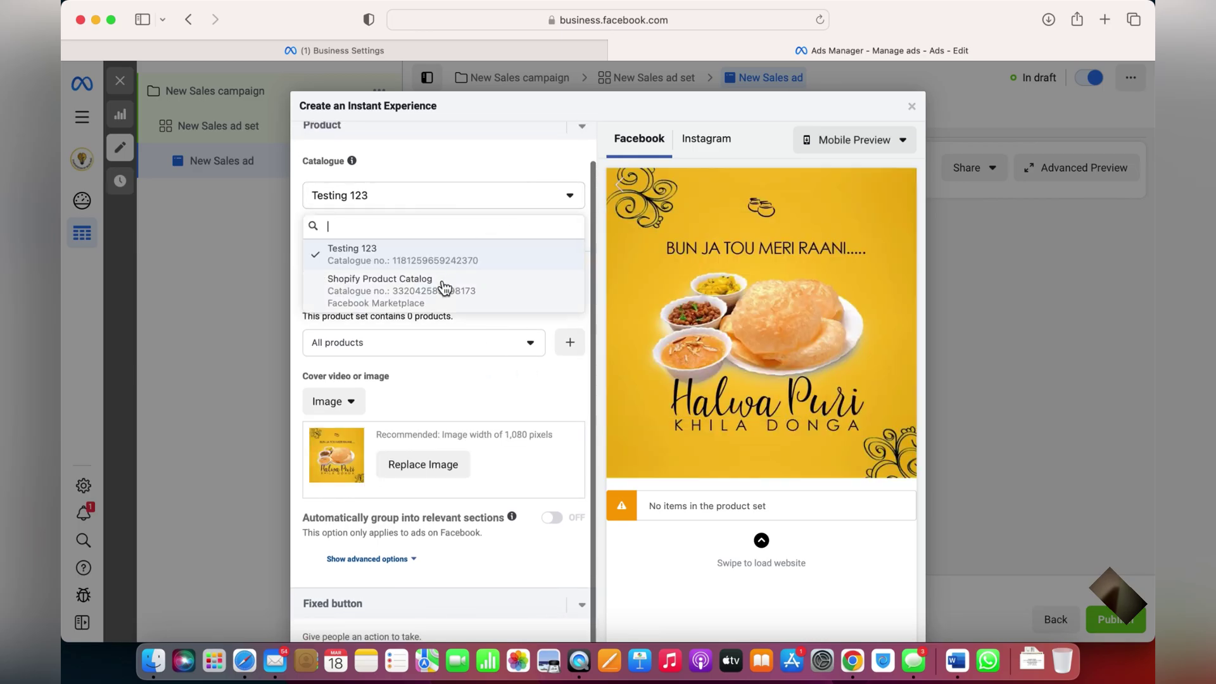
click(441, 282)
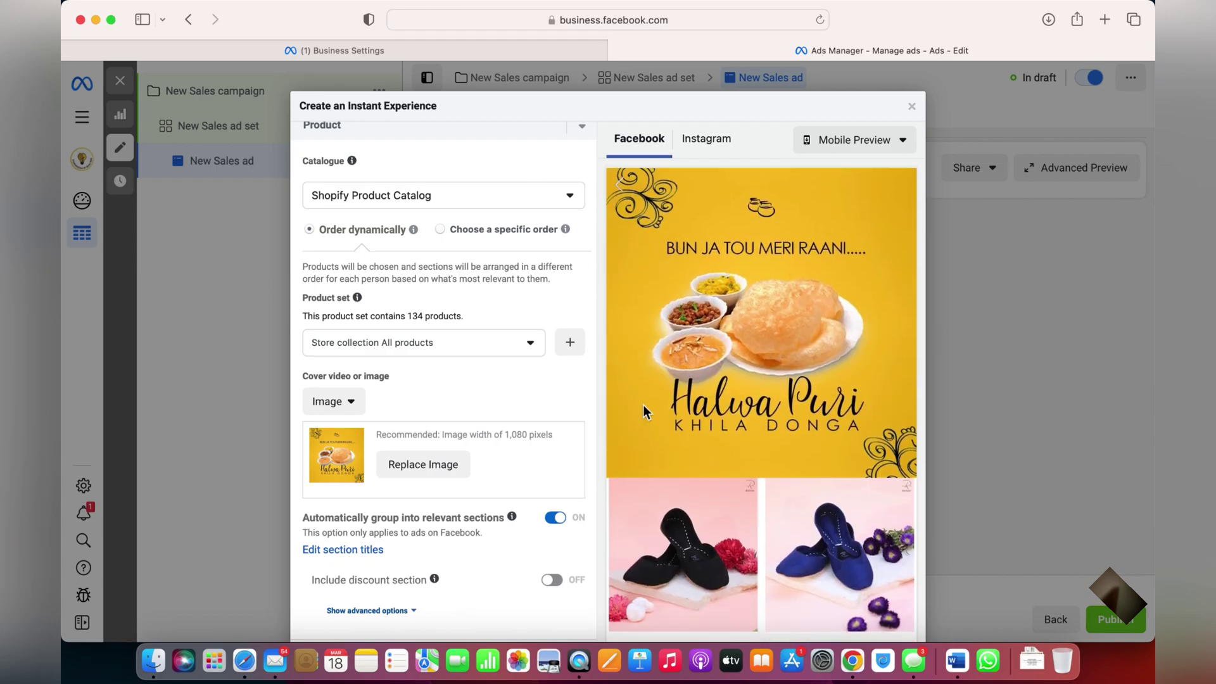
scroll(745, 406, down, 1)
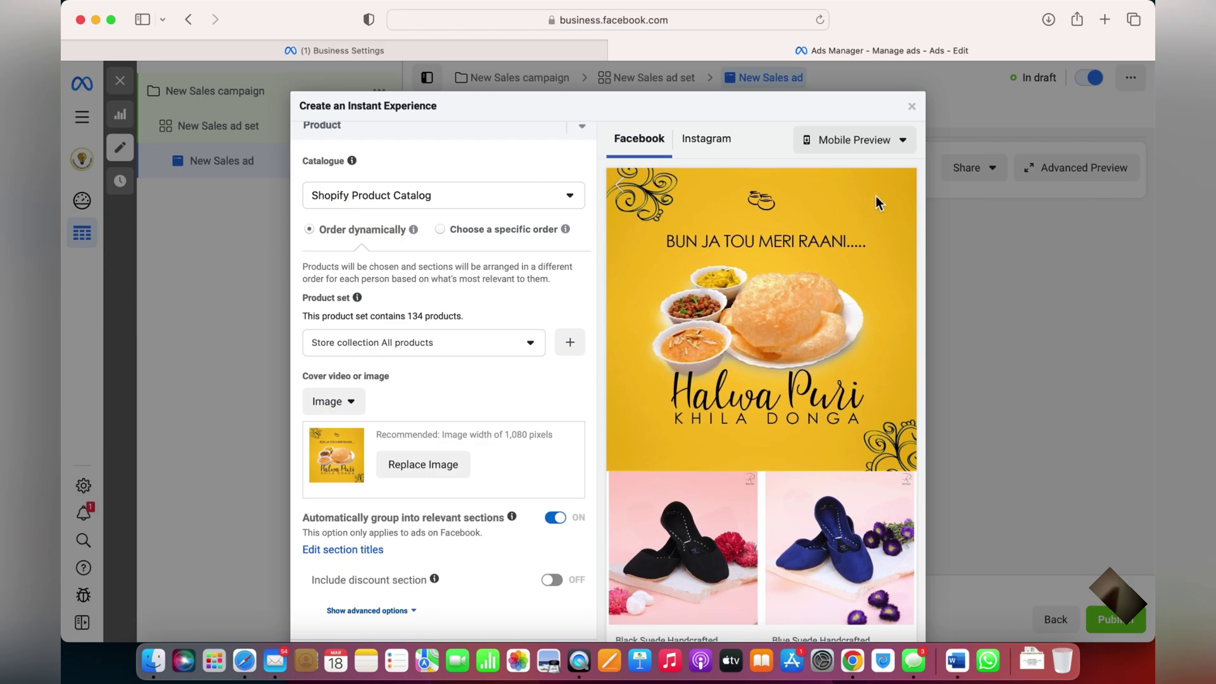
scroll(724, 339, down, 10)
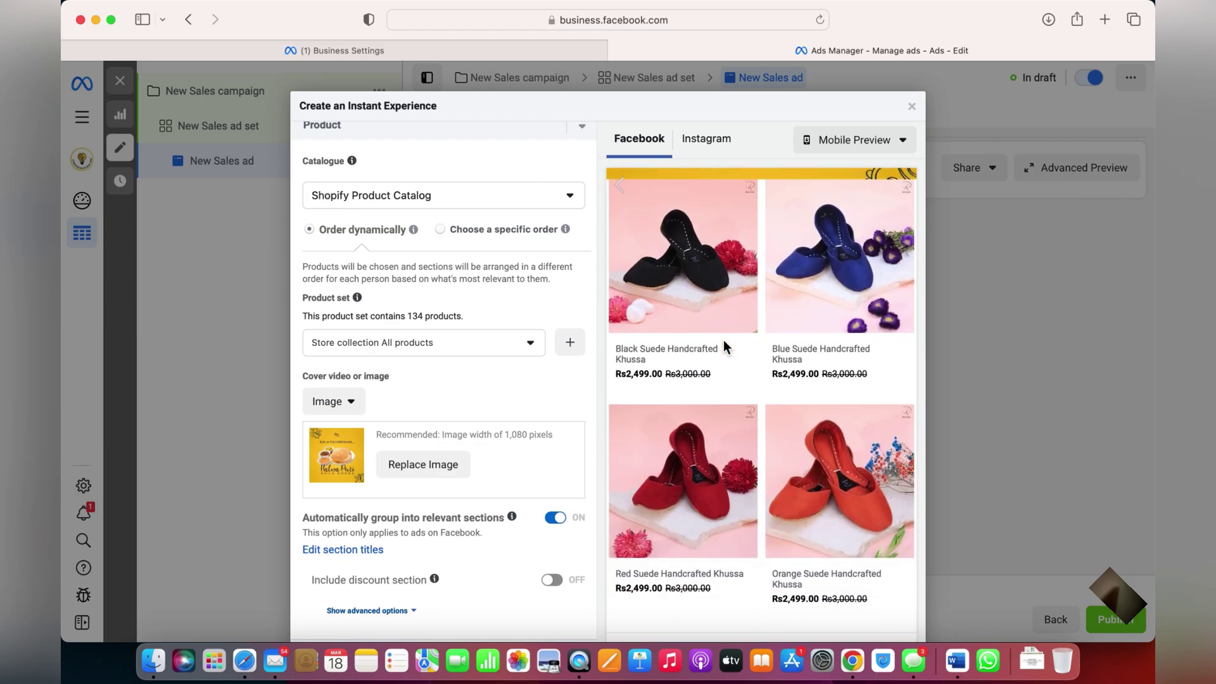
scroll(709, 387, down, 10)
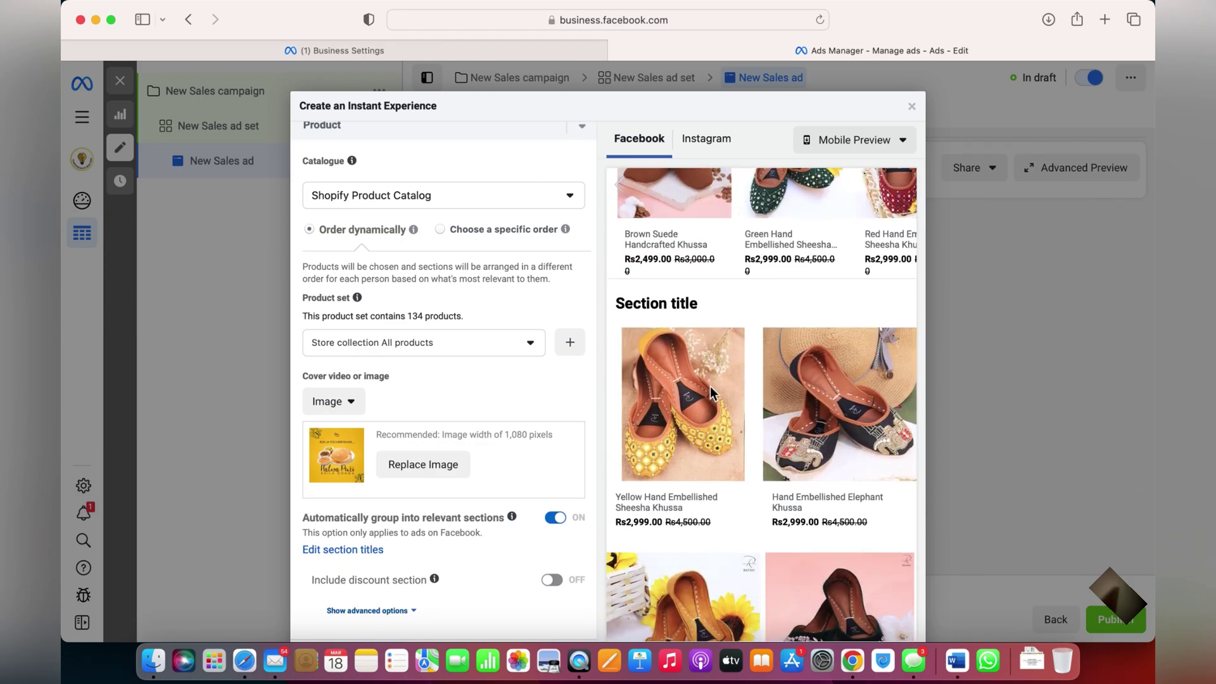
scroll(710, 390, down, 3)
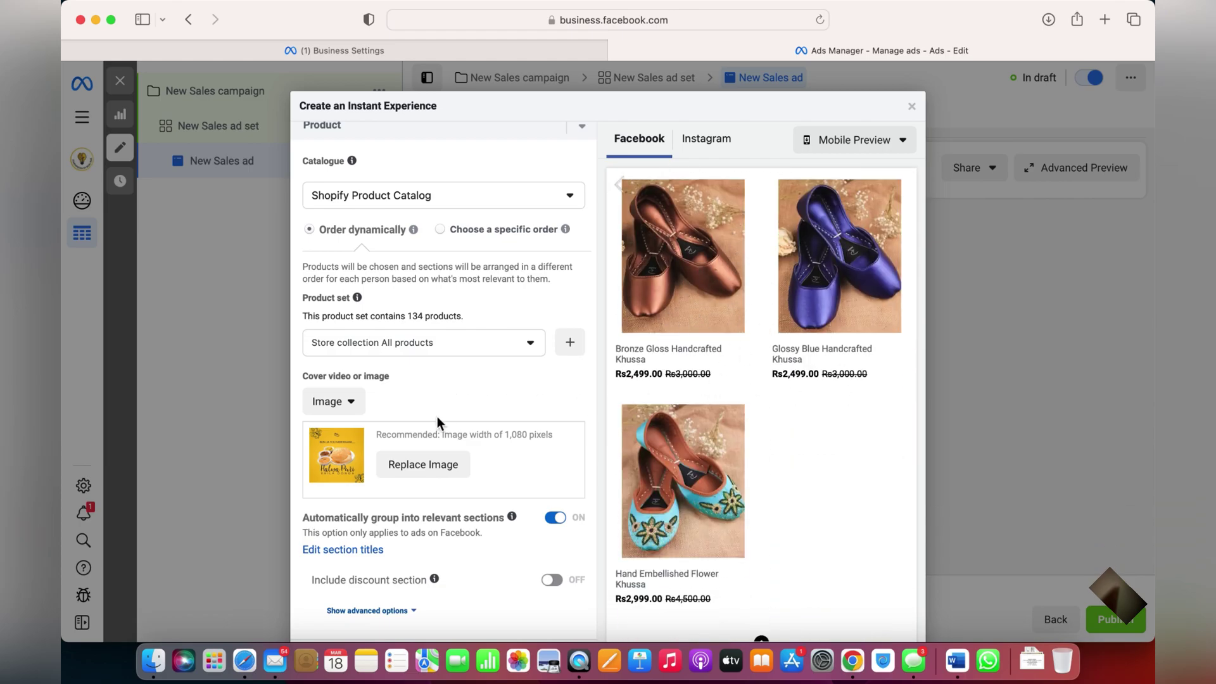
scroll(437, 416, down, 3)
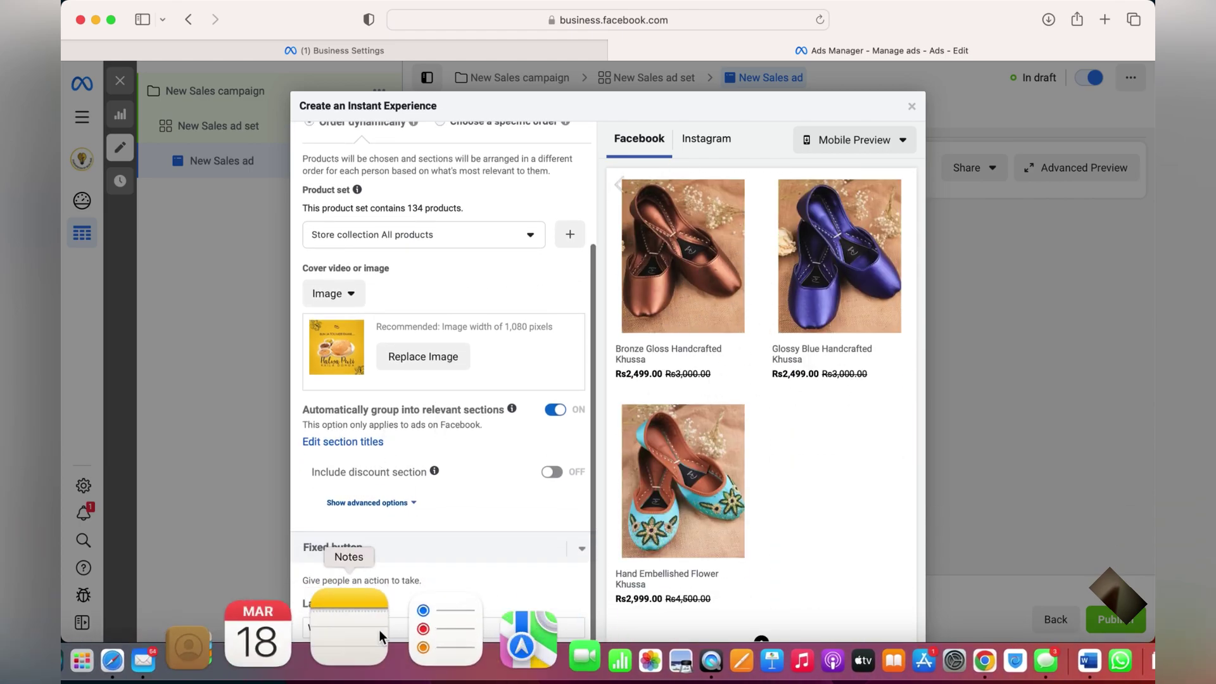
Check the fixed button label and finish the Instant Experience with Done
click(352, 629)
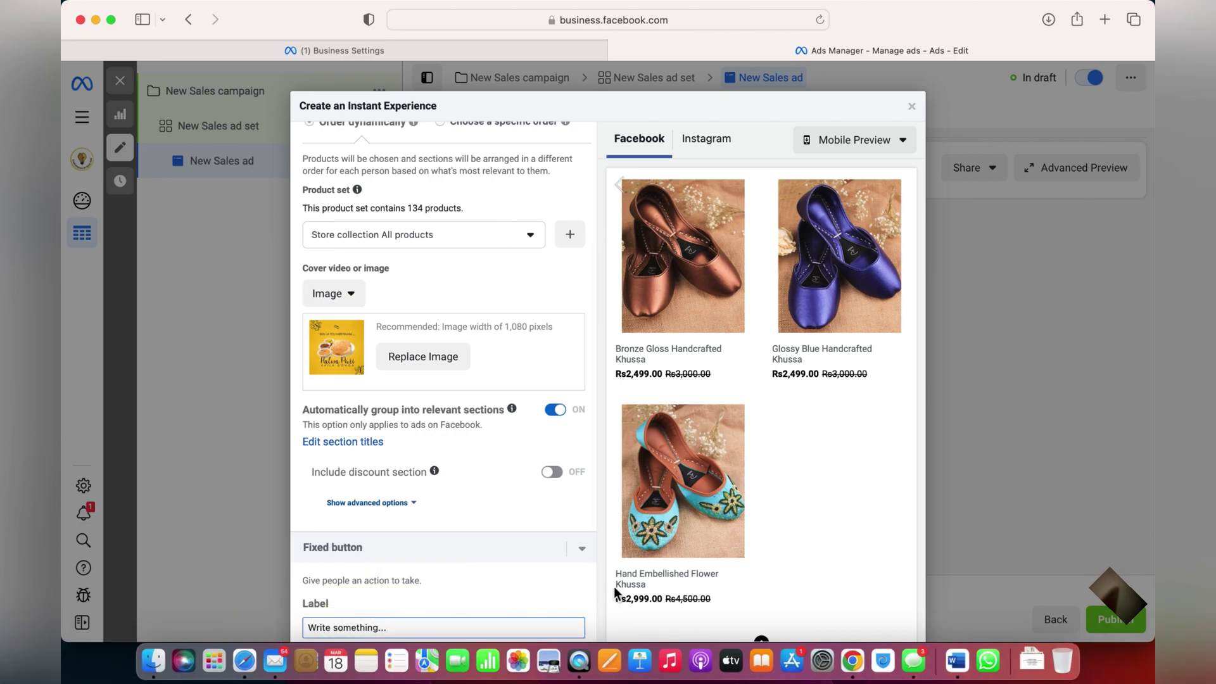
scroll(615, 592, down, 10)
scroll(606, 359, up, 5)
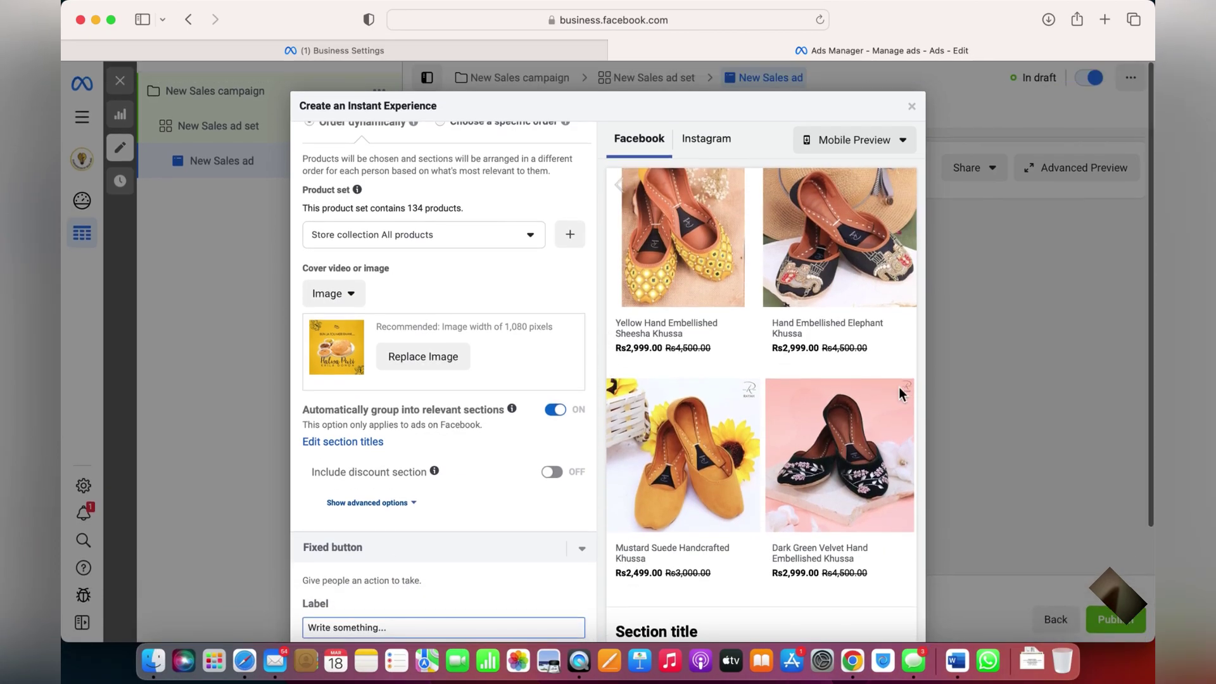
scroll(899, 393, down, 10)
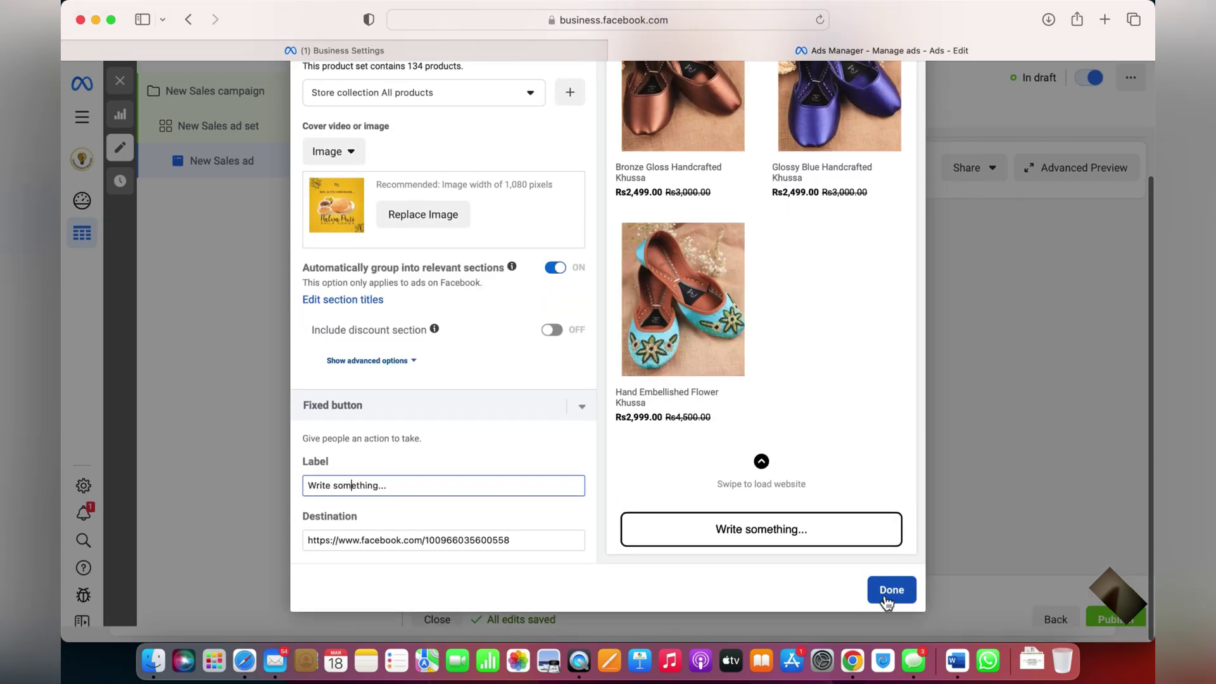
click(887, 595)
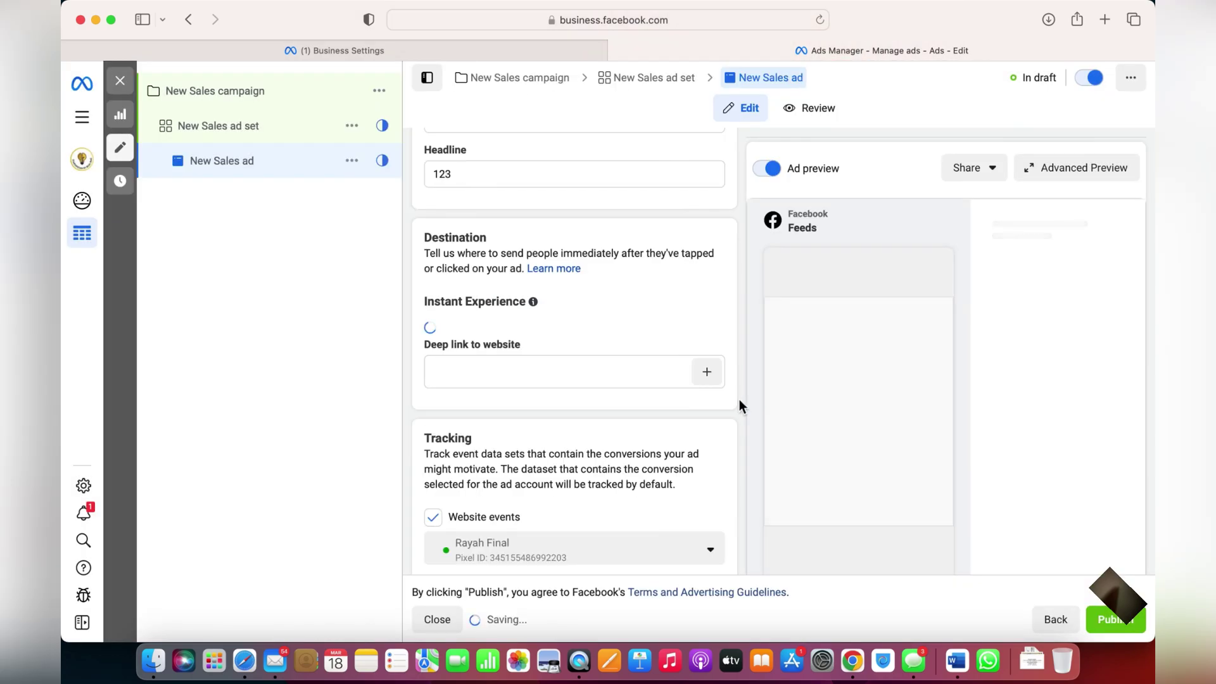
Scroll down to Tracking and check the preview's Halwa Puri cover above shoe products
scroll(597, 457, down, 8)
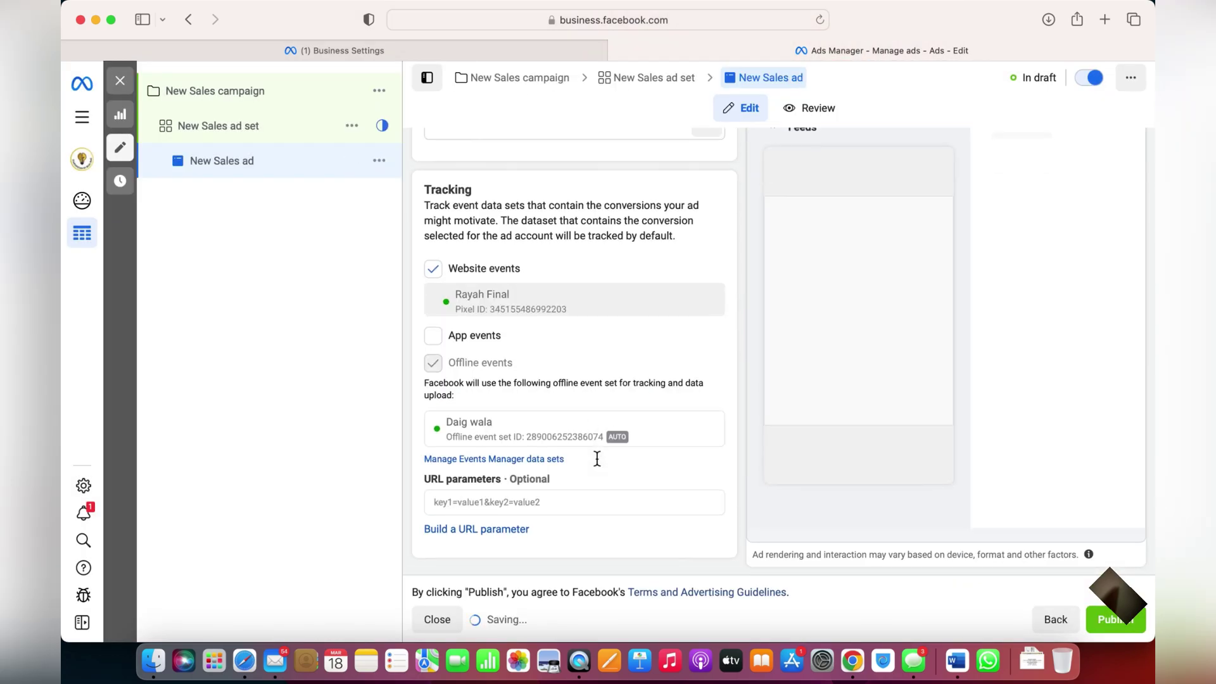